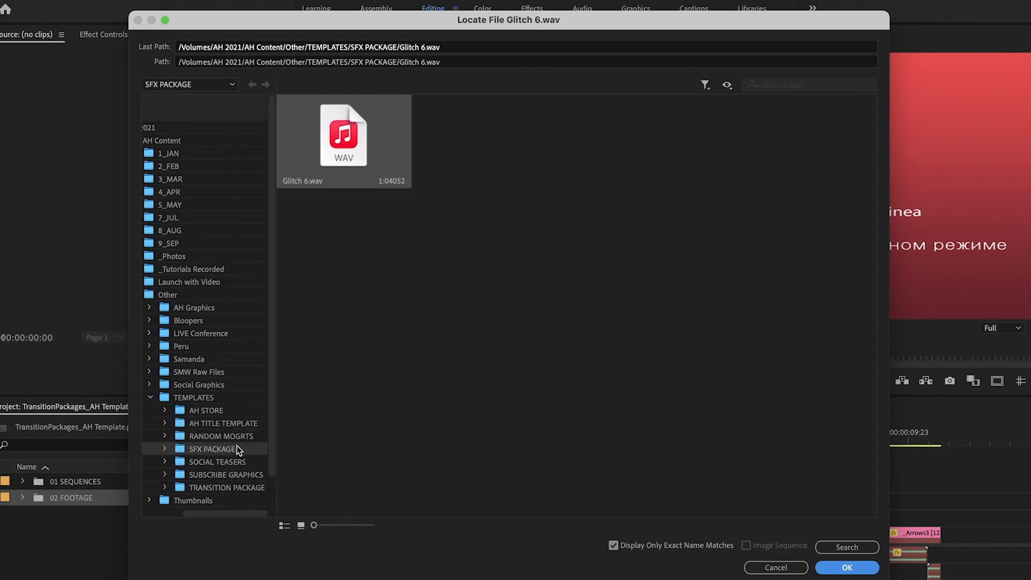
# Locate the missing Glitch 6.wav in TRANSITION PACKAGES/02 FOOTAGE/GLITCH PACKAGE and relink it.
pyautogui.click(215, 398)
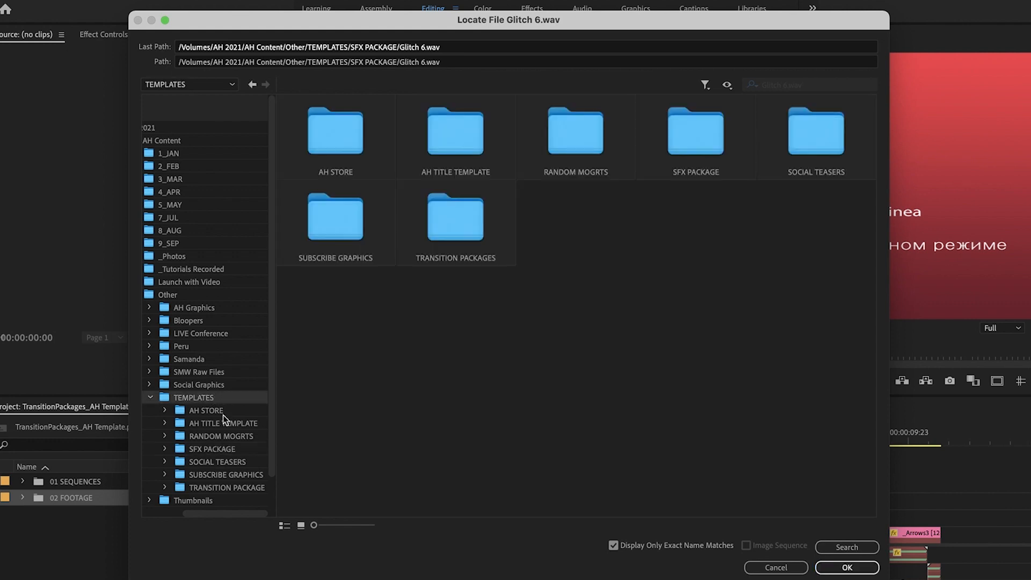
pyautogui.click(231, 488)
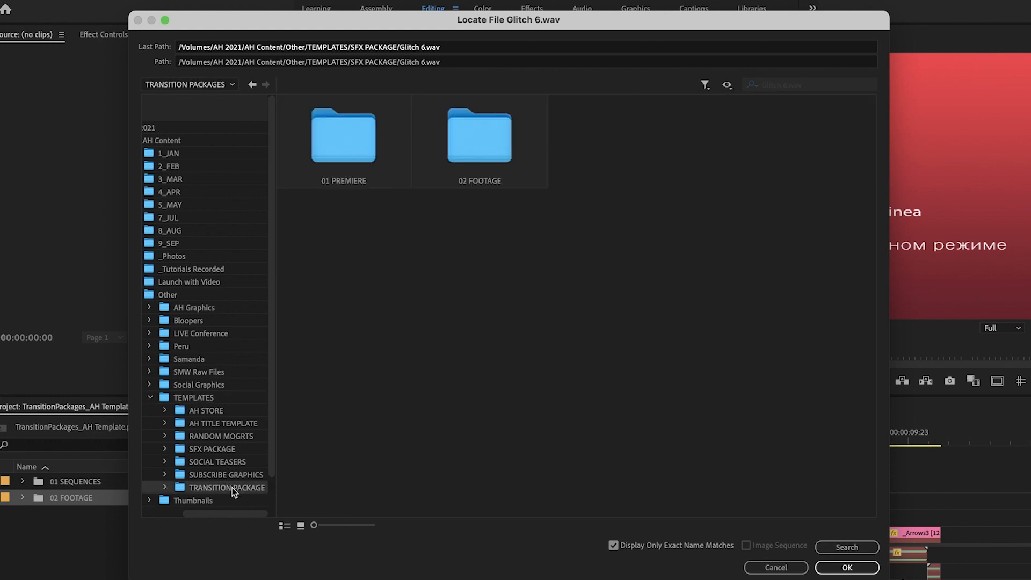
pyautogui.doubleClick(470, 148)
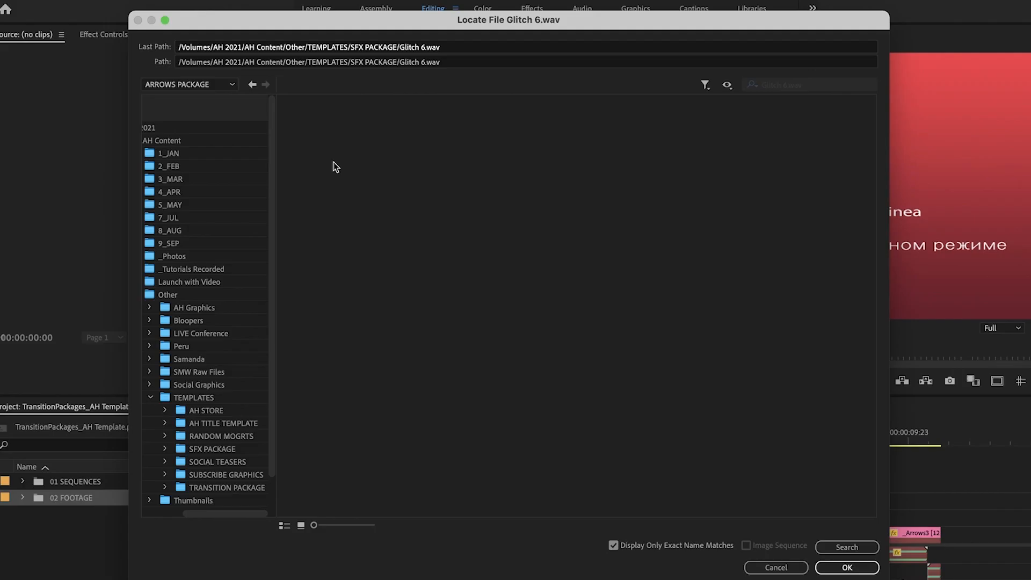
pyautogui.click(252, 85)
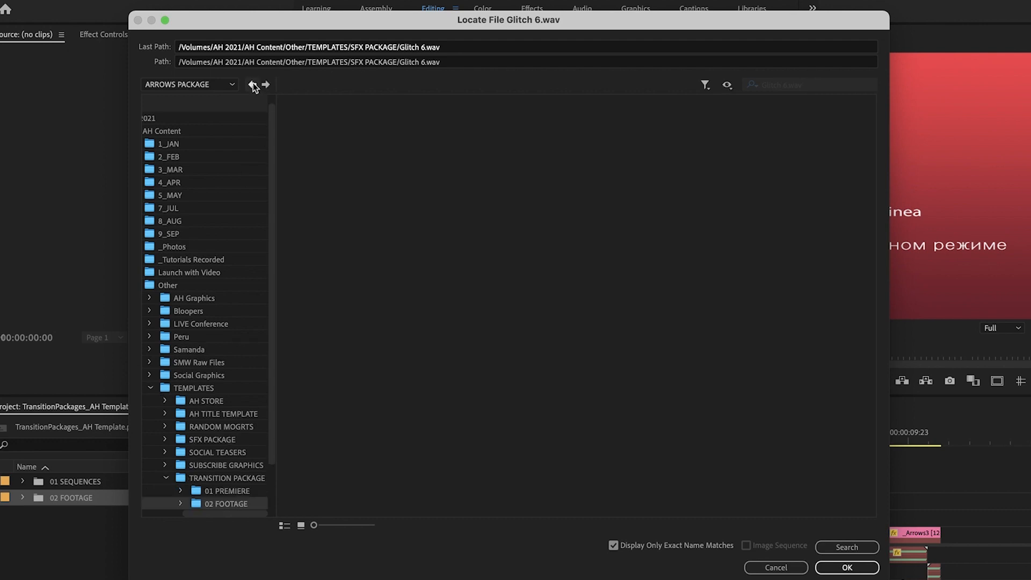
pyautogui.doubleClick(466, 164)
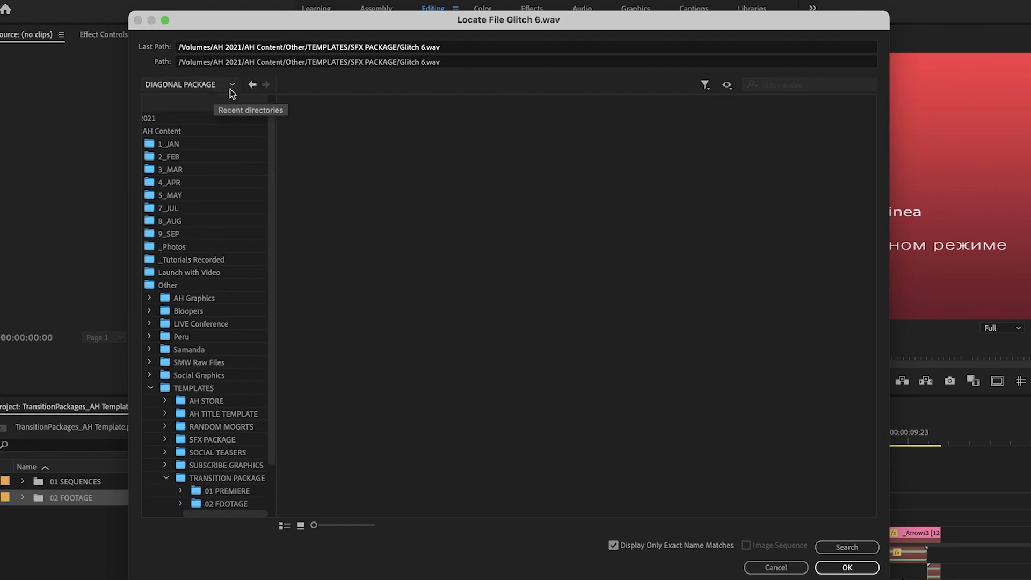
pyautogui.click(255, 85)
pyautogui.doubleClick(596, 162)
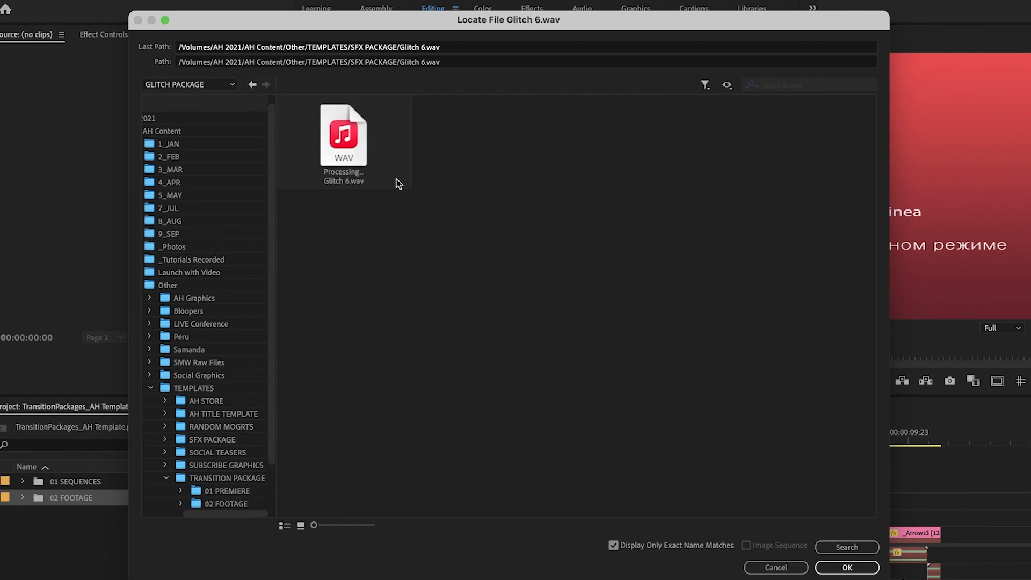
pyautogui.click(388, 156)
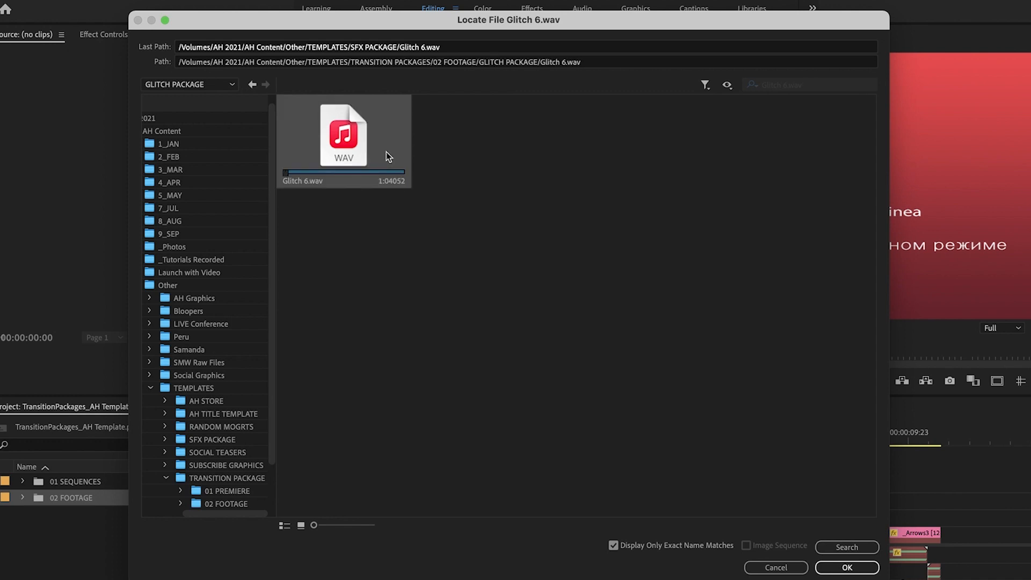
pyautogui.click(847, 568)
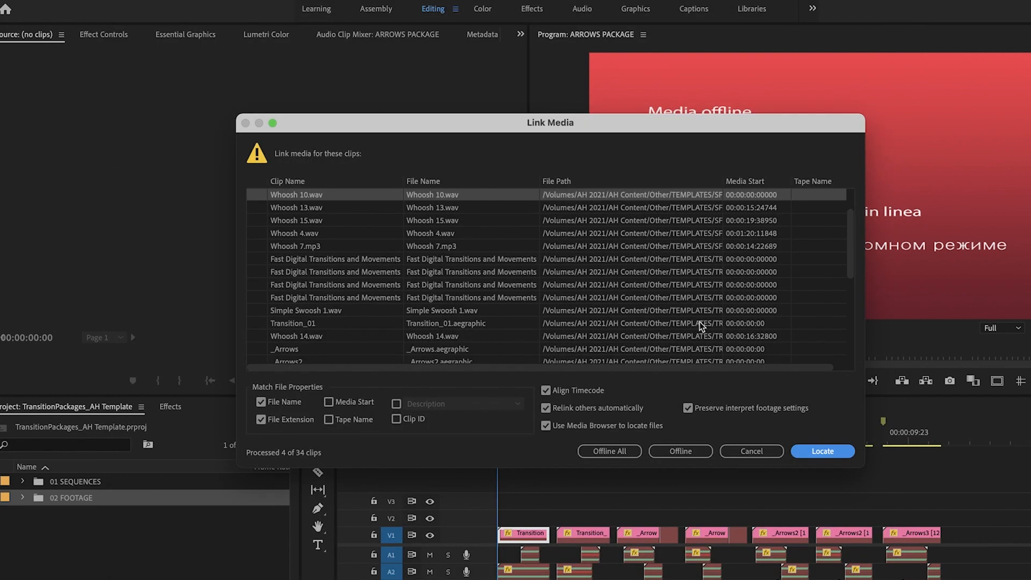
# Relink the missing Whoosh 10.wav to its file in the DIAGONAL PACKAGE folder of 02 FOOTAGE.
pyautogui.click(821, 451)
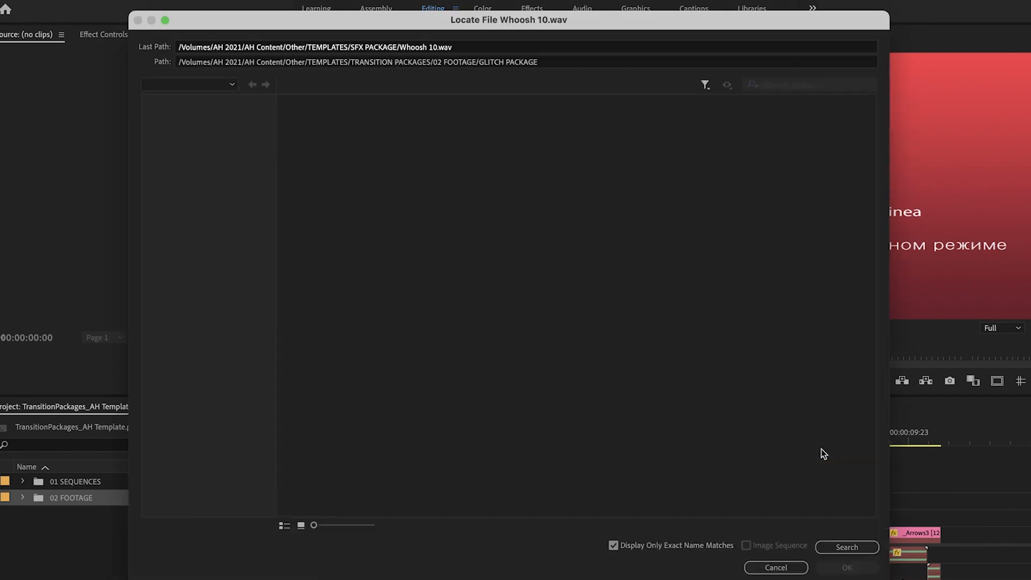
pyautogui.scroll(-3, 259, 399)
pyautogui.hscroll(1, 259, 399)
pyautogui.click(226, 415)
pyautogui.click(225, 426)
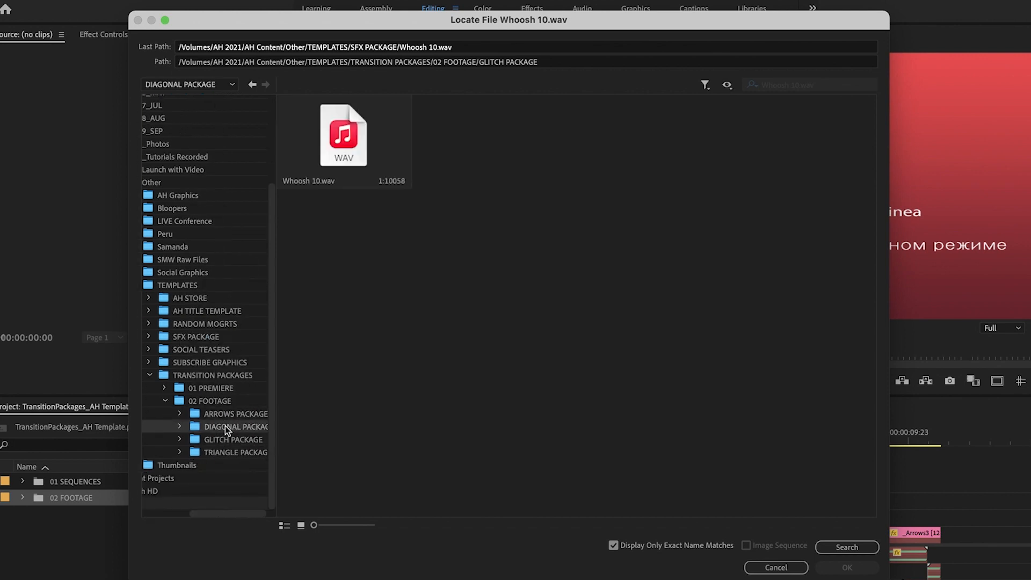
pyautogui.doubleClick(348, 155)
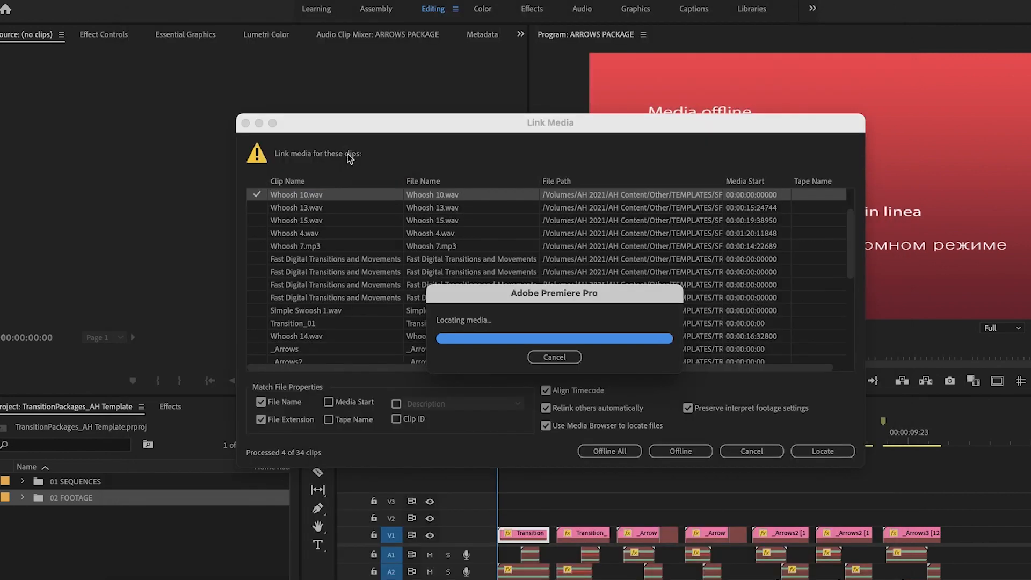
# Relink the missing Whoosh 13.wav to its file in the TRIANGLE PACKAGE folder of 02 FOOTAGE.
pyautogui.click(822, 451)
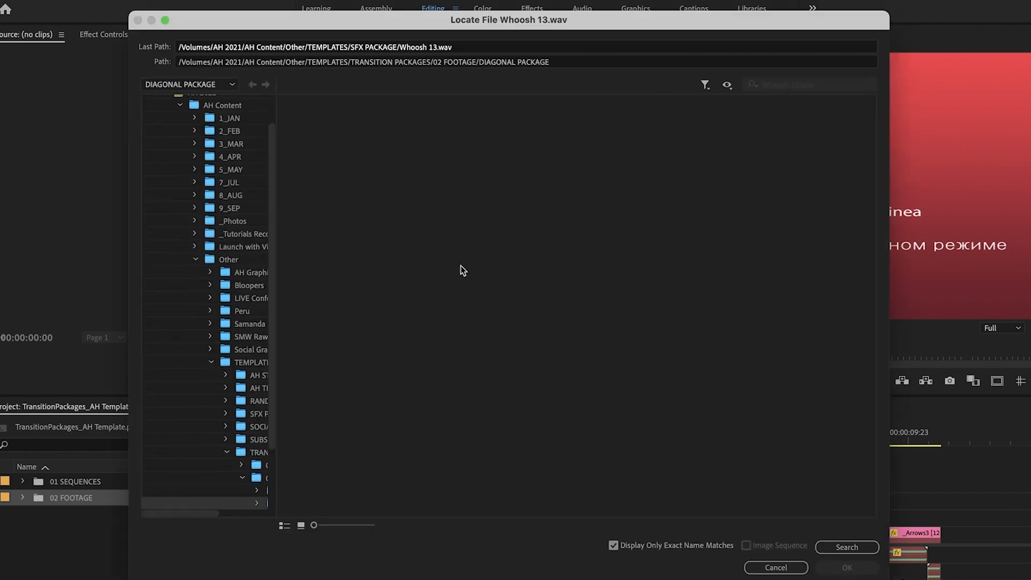
pyautogui.scroll(-5, 215, 412)
pyautogui.hscroll(1, 214, 412)
pyautogui.click(226, 418)
pyautogui.click(234, 428)
pyautogui.click(237, 439)
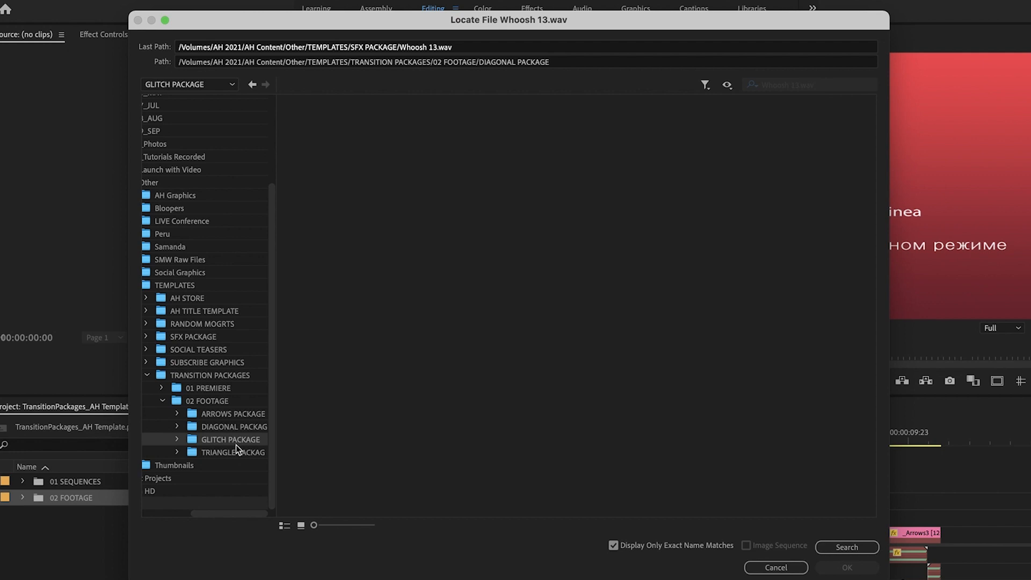
pyautogui.click(237, 452)
pyautogui.doubleClick(347, 172)
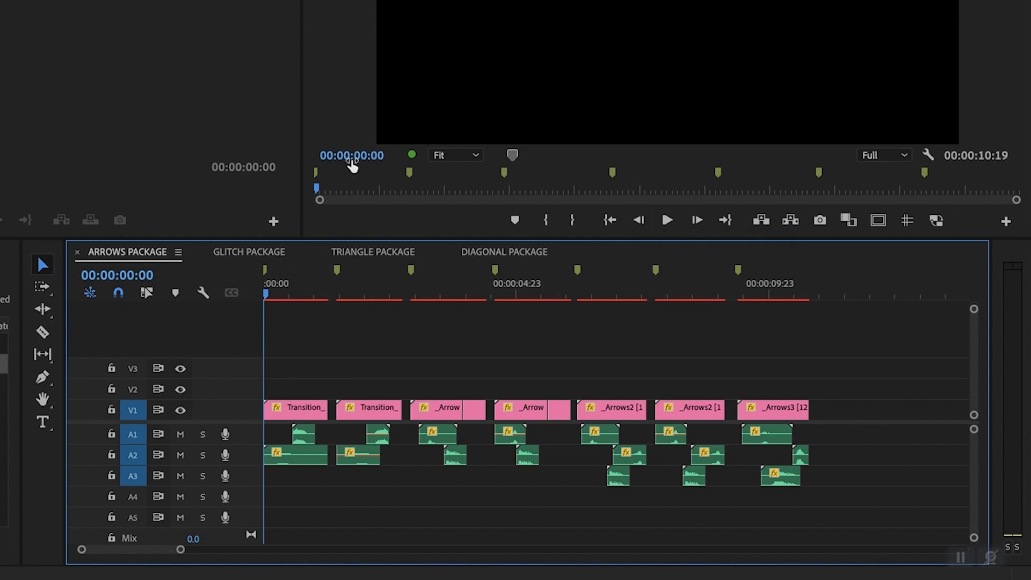
# Look through the GLITCH PACKAGE, TRIANGLE PACKAGE and DIAGONAL PACKAGE sequences in the timeline.
pyautogui.click(375, 85)
pyautogui.click(311, 353)
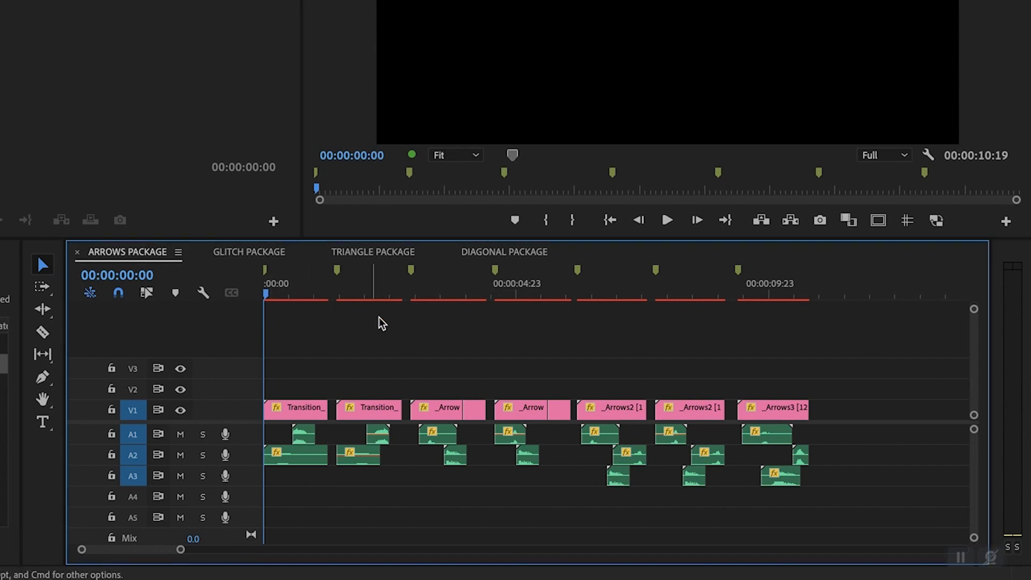
pyautogui.click(236, 255)
pyautogui.click(355, 258)
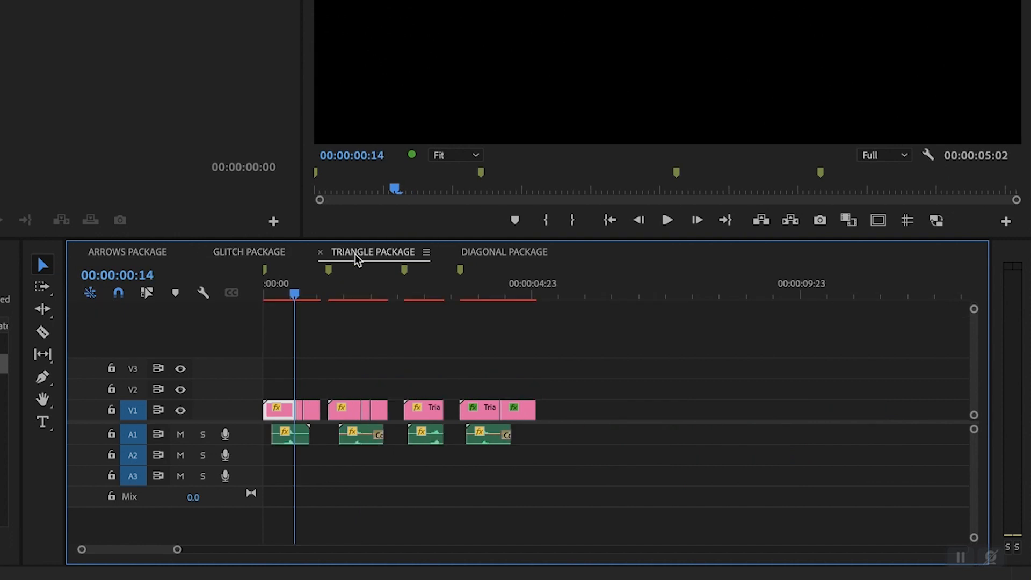
pyautogui.click(502, 250)
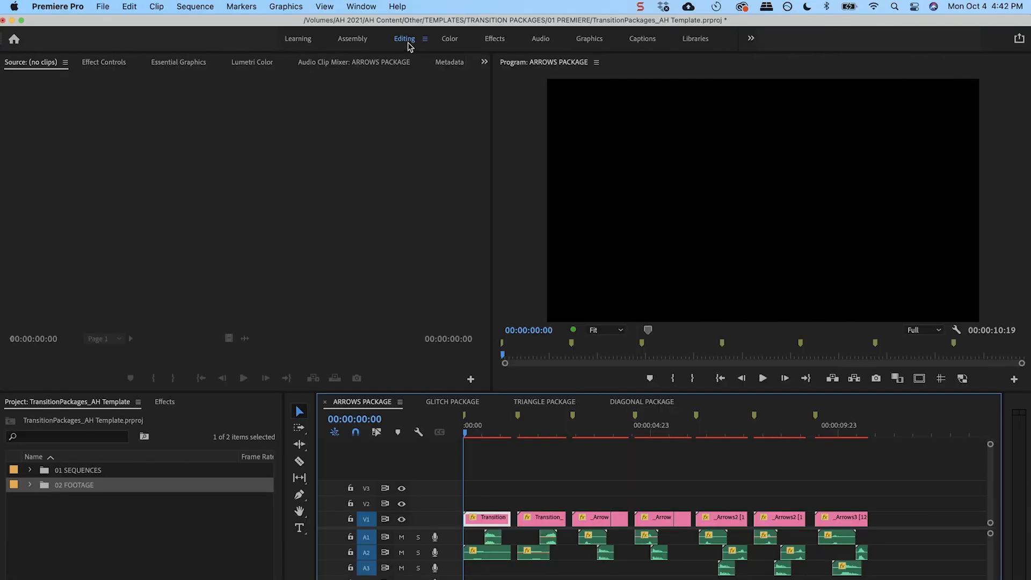
# Bring up Essential Graphics with the color controls of the selected first transition in the ARROWS PACKAGE sequence.
pyautogui.click(190, 65)
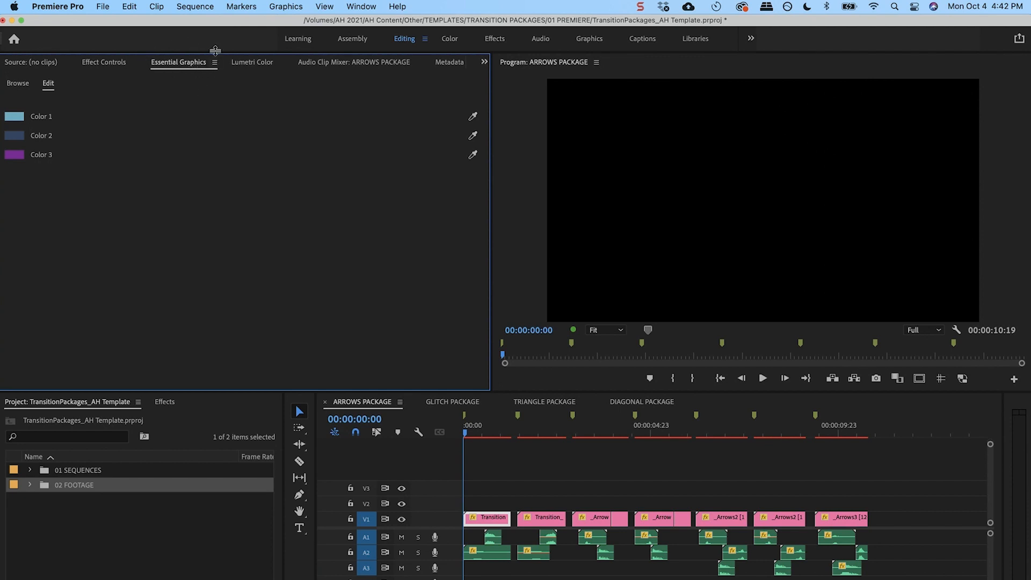
pyautogui.click(369, 5)
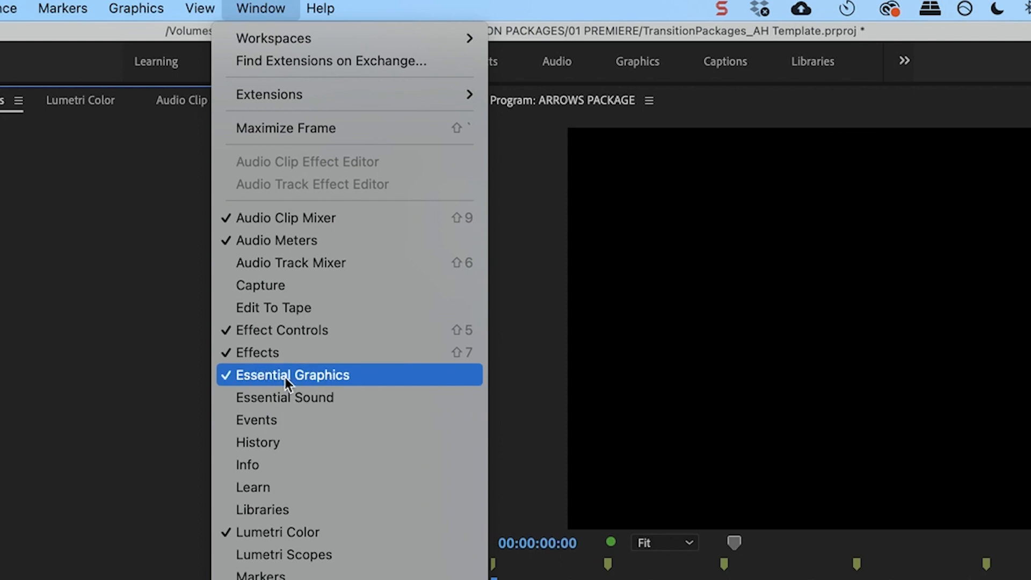
pyautogui.click(346, 381)
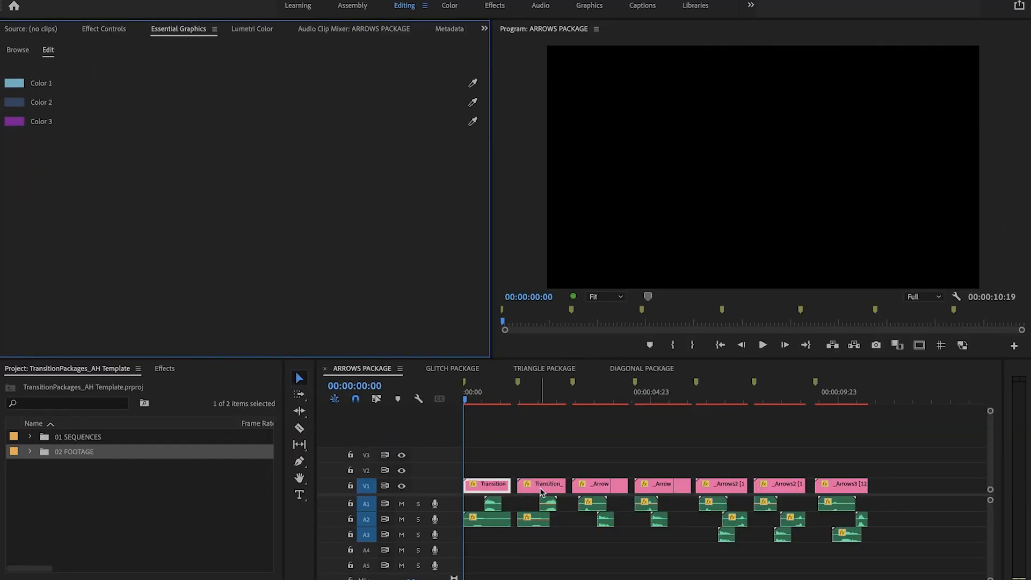
# Examine the other transitions in the ARROWS PACKAGE sequence and the color controls each one offers.
pyautogui.click(542, 491)
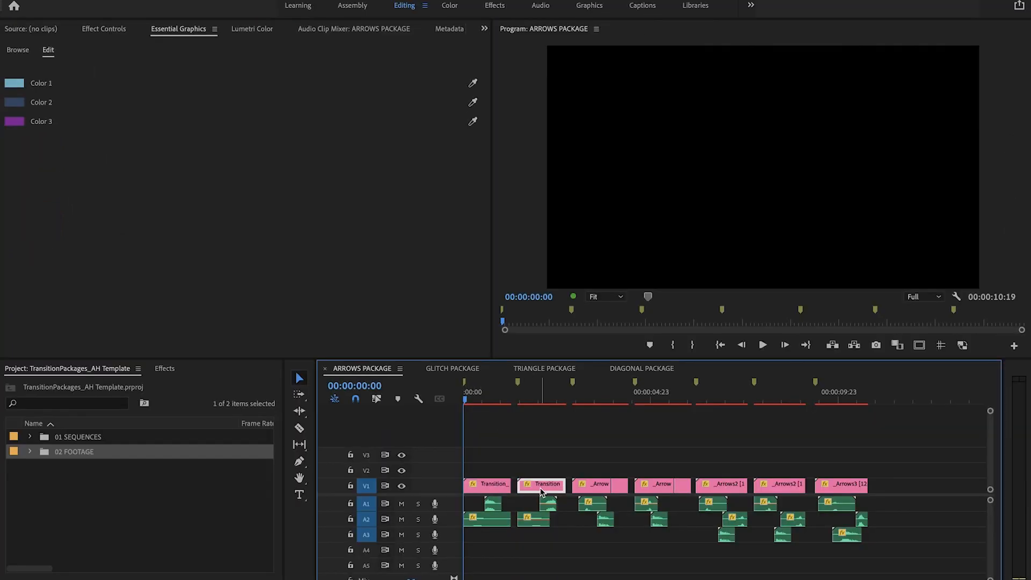
pyautogui.click(527, 392)
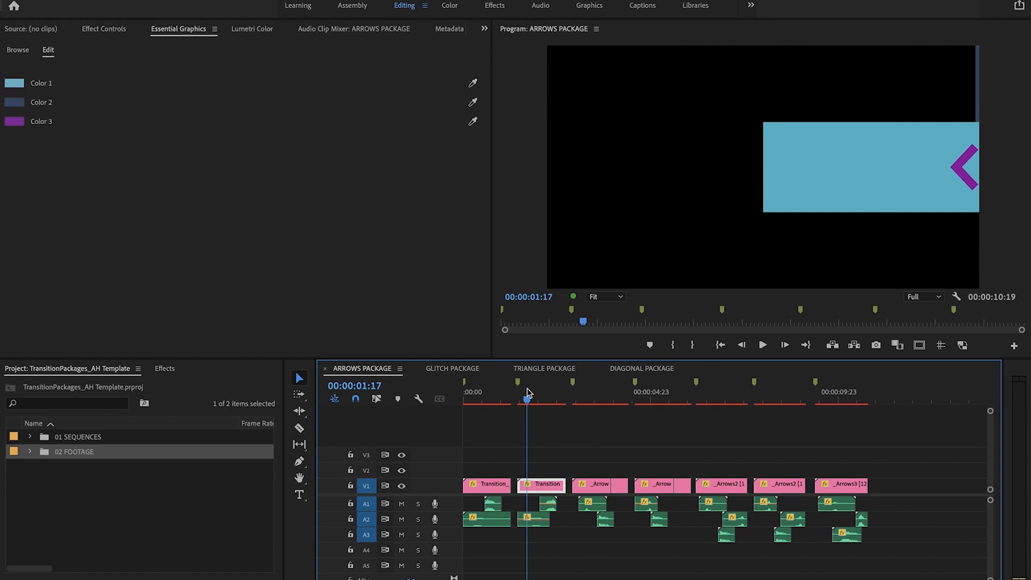
pyautogui.click(535, 491)
pyautogui.click(580, 391)
pyautogui.click(590, 488)
pyautogui.click(618, 392)
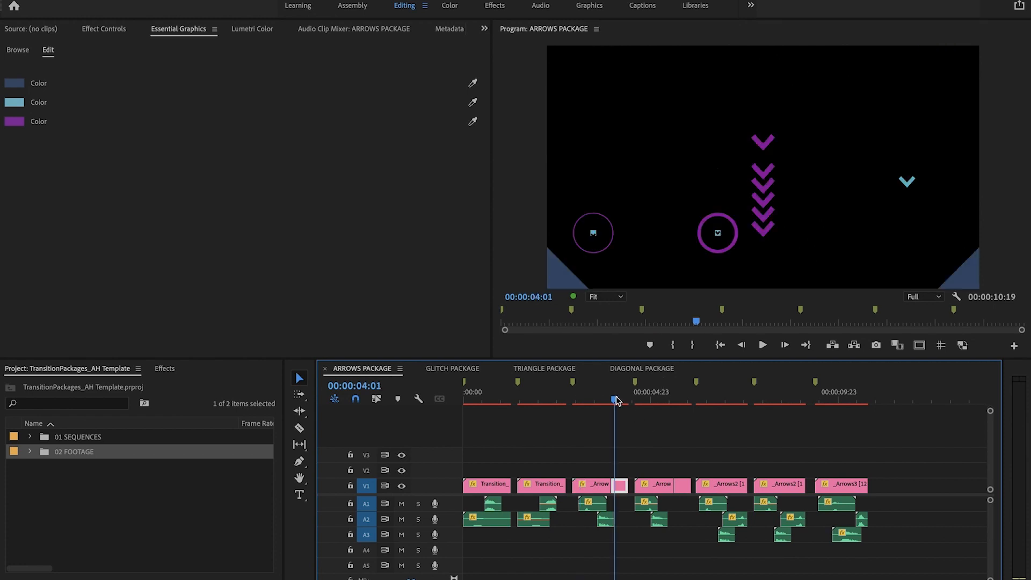
pyautogui.click(620, 484)
pyautogui.moveTo(642, 395); pyautogui.dragTo(782, 400)
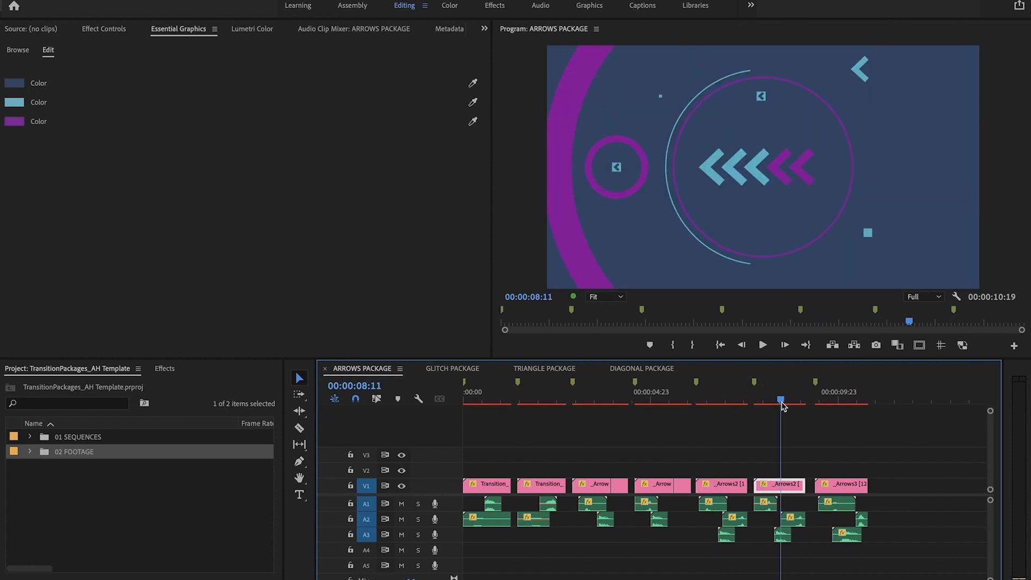
pyautogui.click(823, 400)
# Set Color 1 of the first arrow transition to hex 99BBD0.
pyautogui.click(469, 397)
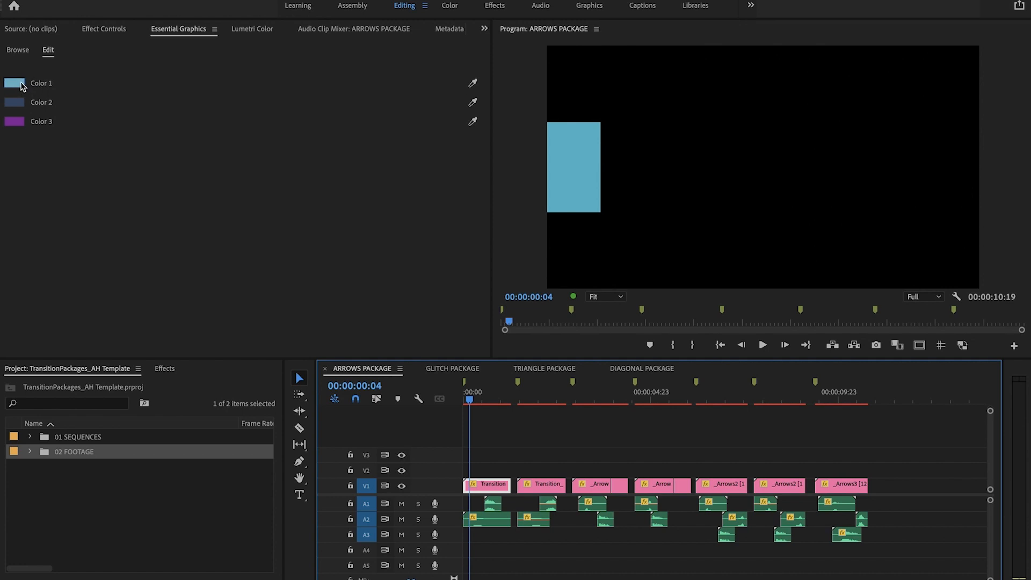
pyautogui.click(20, 85)
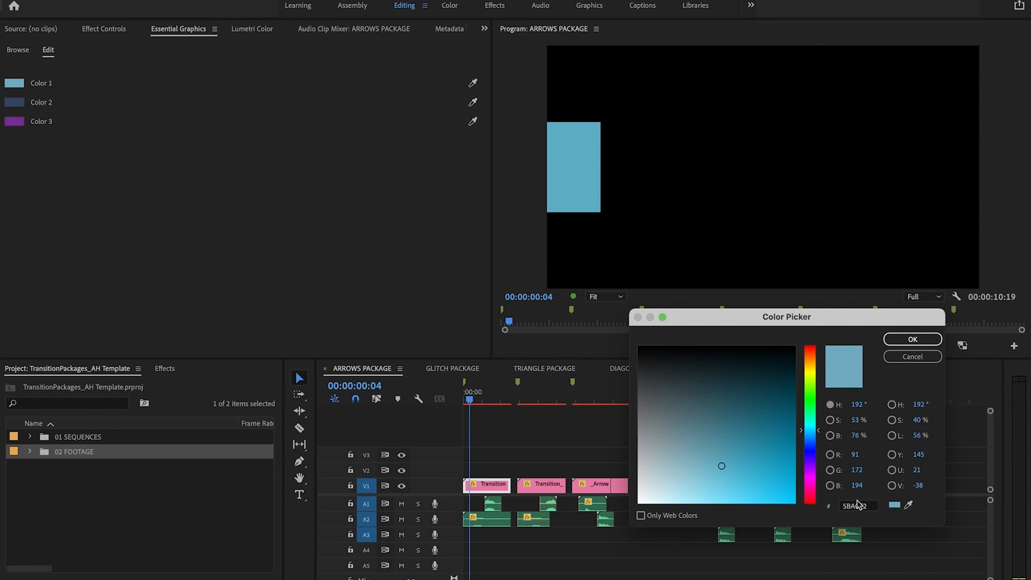
pyautogui.moveTo(802, 317); pyautogui.dragTo(548, 194)
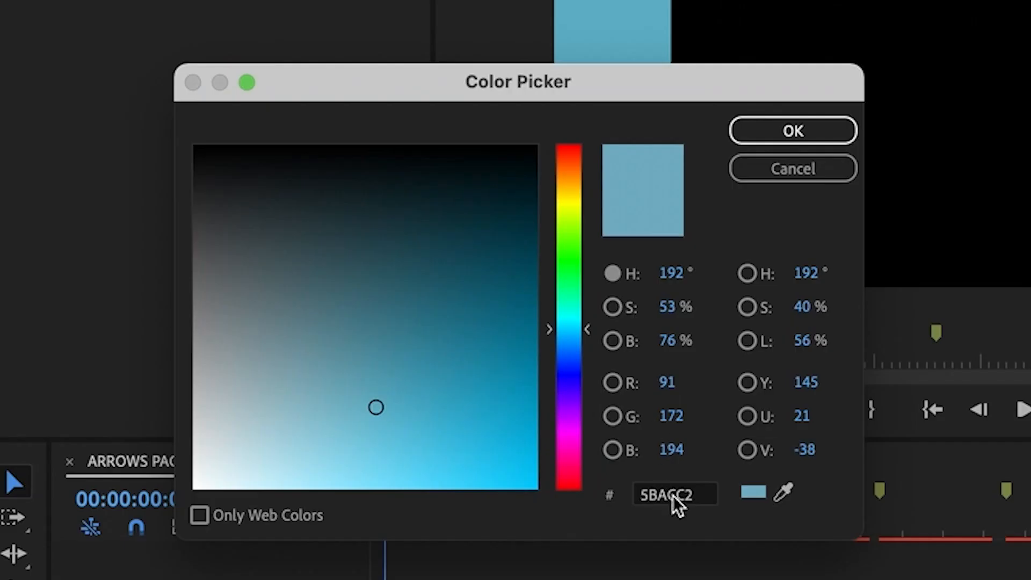
pyautogui.click(673, 495)
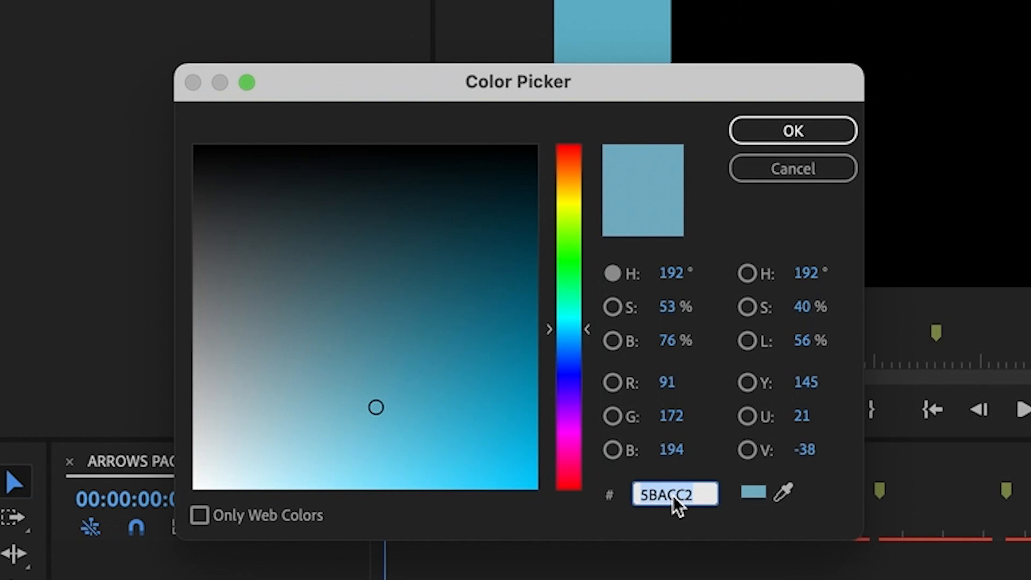
pyautogui.write('99bd0')
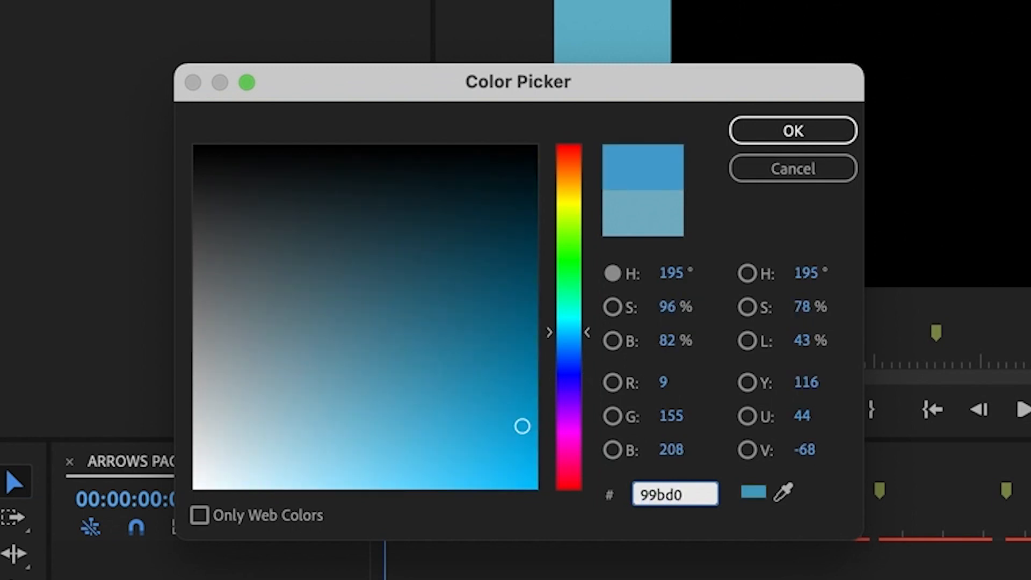
pyautogui.write('1')
pyautogui.press('super+a')
pyautogui.write('99bbd0')
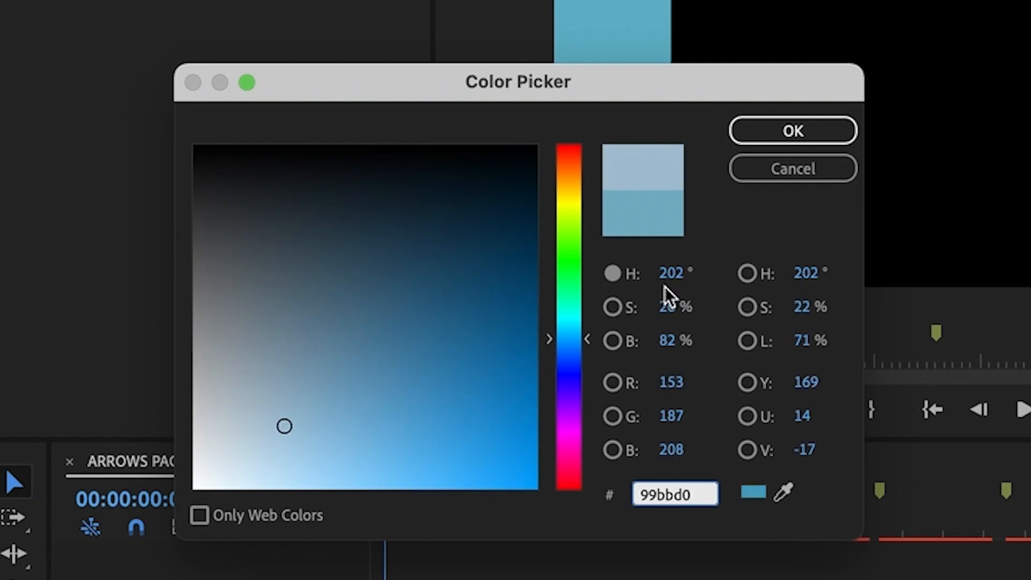
pyautogui.press('Tab')
pyautogui.click(656, 491)
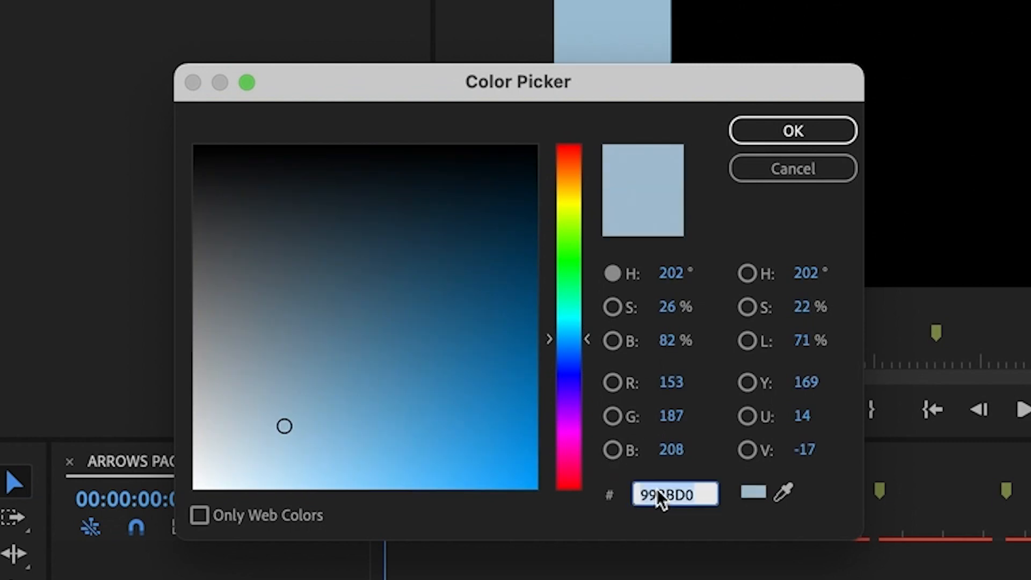
pyautogui.click(816, 130)
pyautogui.click(667, 217)
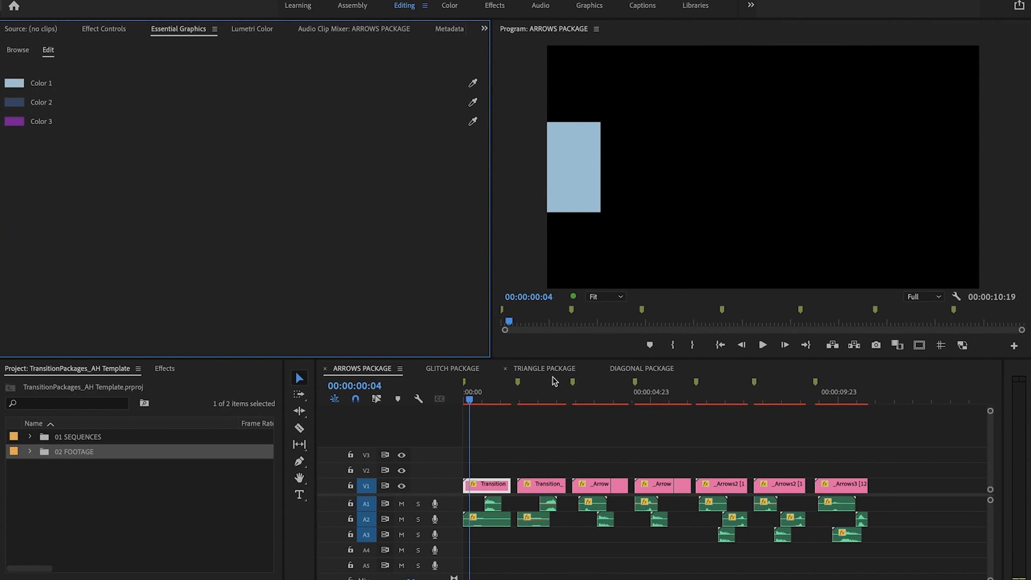
# Set Color 1 of the second arrow transition to hex 99BBD0.
pyautogui.click(531, 398)
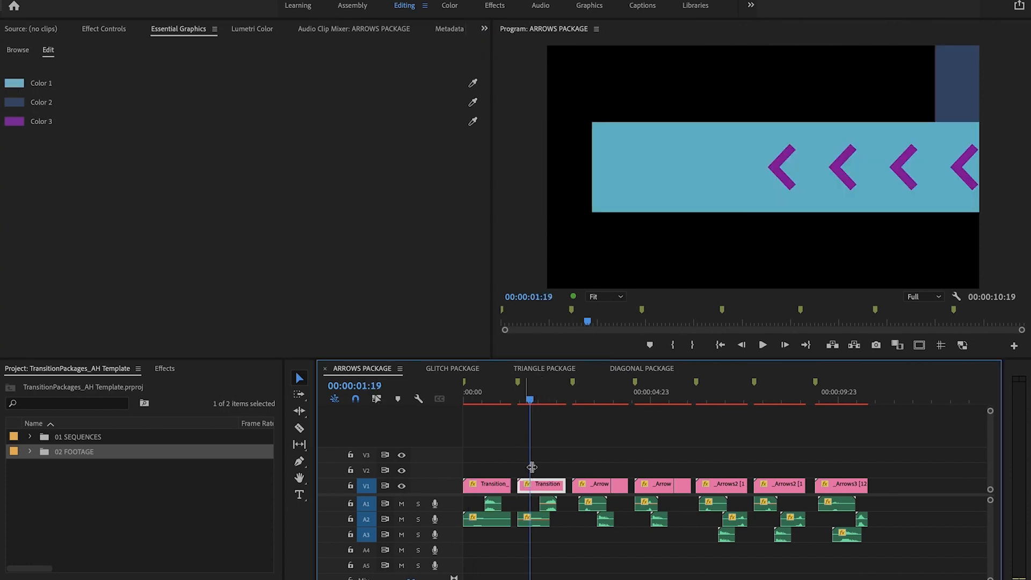
pyautogui.click(16, 84)
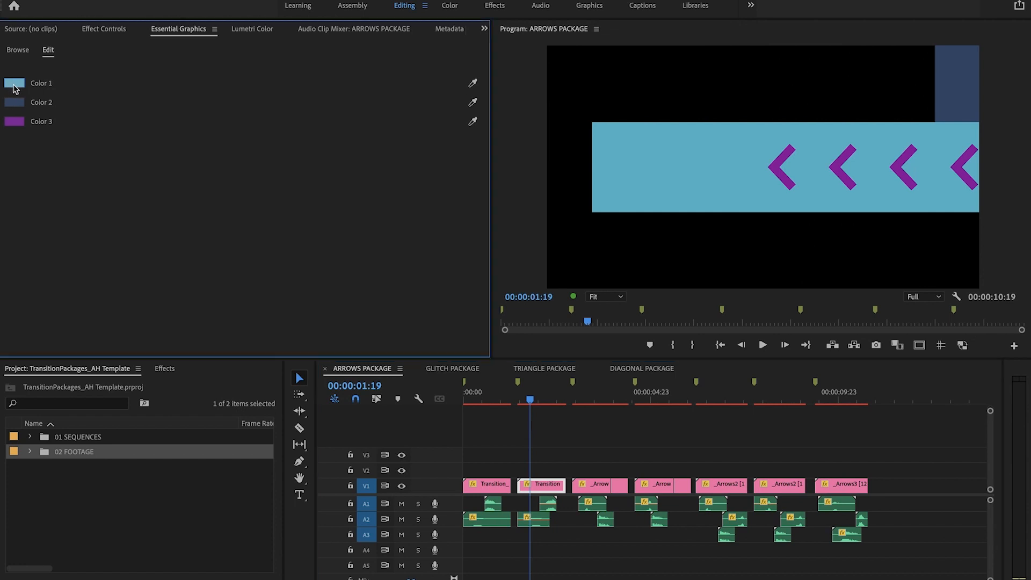
pyautogui.click(607, 380)
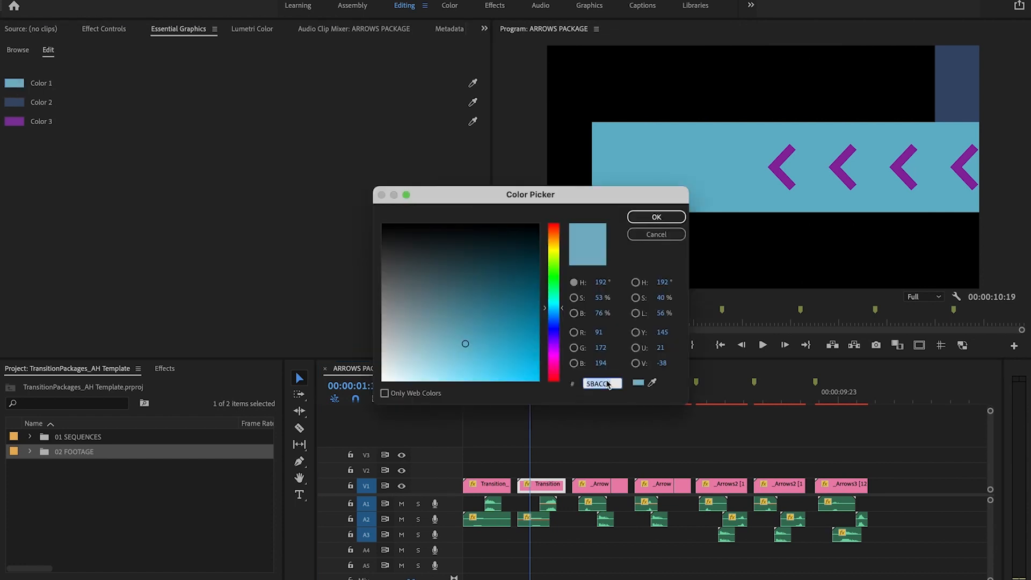
pyautogui.press('super+v')
pyautogui.press('Return')
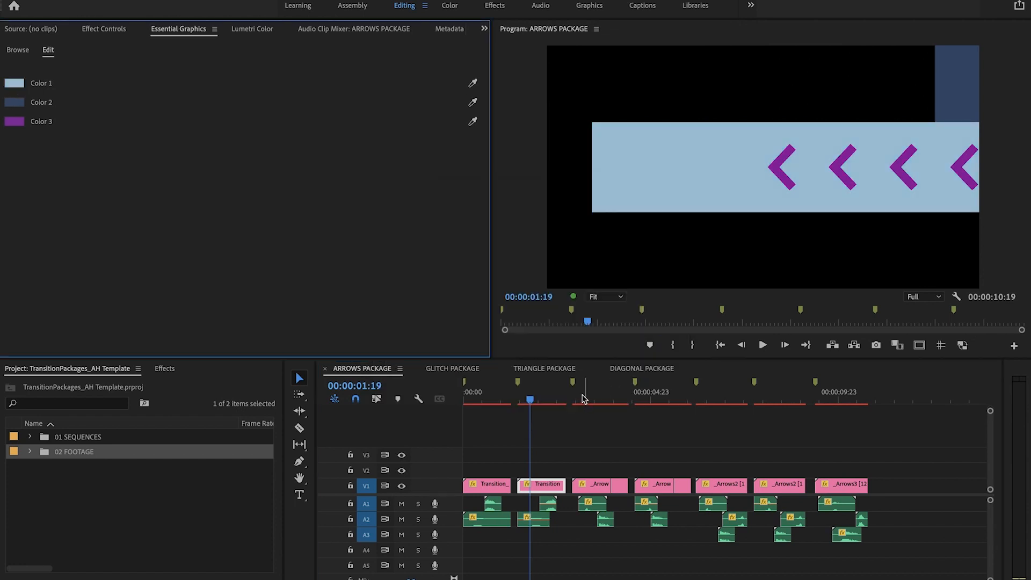
# Set the light blue color of the third arrow transition's first clip to hex 99BBD0.
pyautogui.click(582, 399)
pyautogui.click(23, 104)
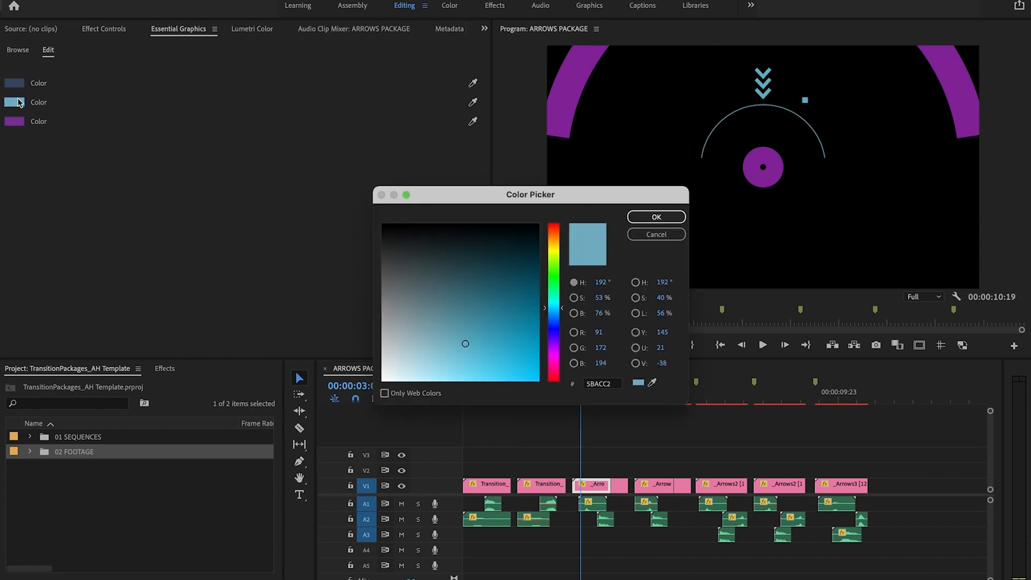
pyautogui.doubleClick(601, 384)
pyautogui.press('super+v')
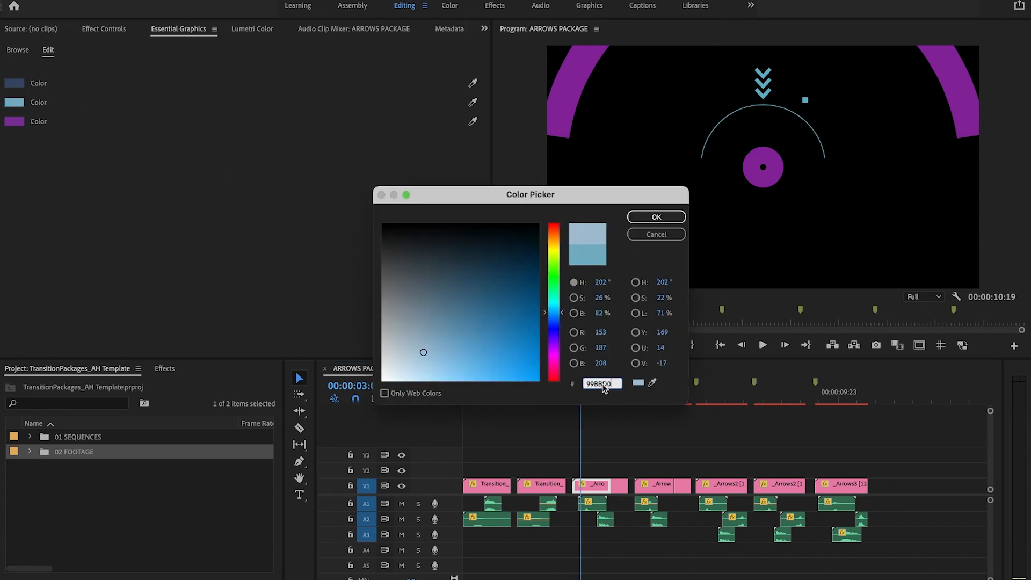
pyautogui.press('Return')
# Set the light blue color of the third arrow transition's second clip to hex 99BBD0.
pyautogui.click(617, 397)
pyautogui.click(621, 485)
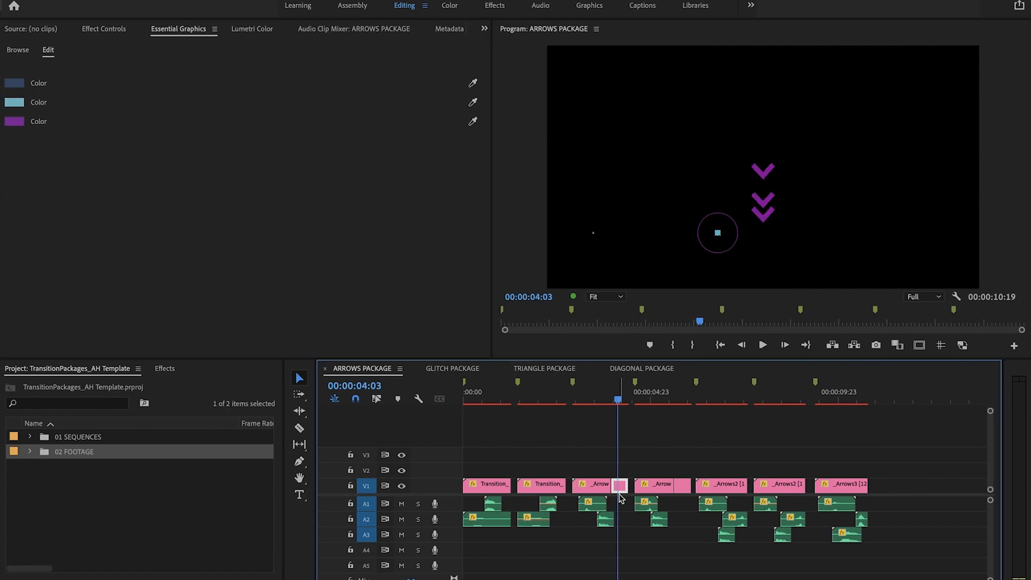
pyautogui.click(18, 105)
pyautogui.doubleClick(601, 383)
pyautogui.press('super+v')
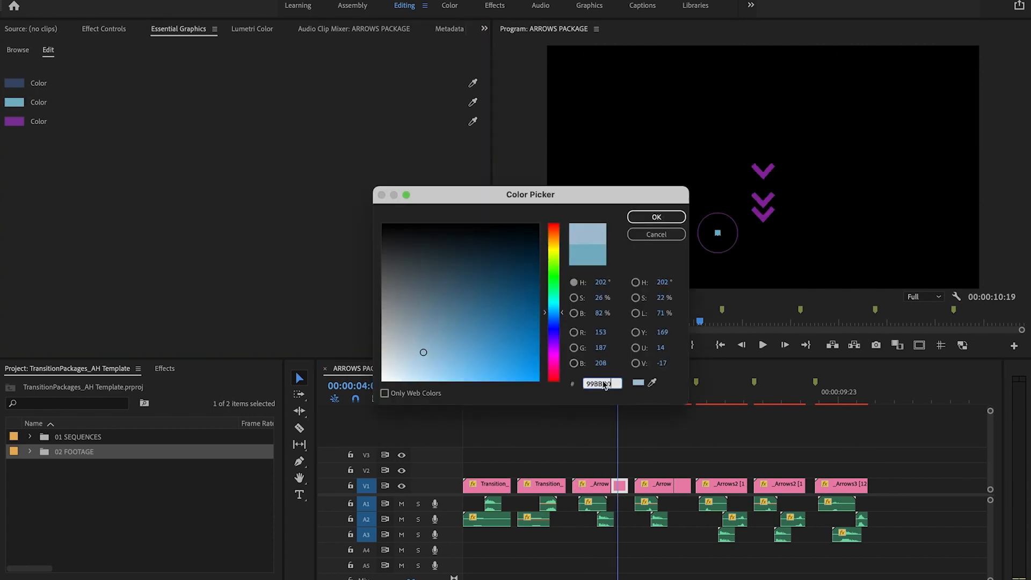
pyautogui.press('Return')
# Set the light blue color of the fourth arrow transition's first clip to hex 99BBD0.
pyautogui.click(653, 401)
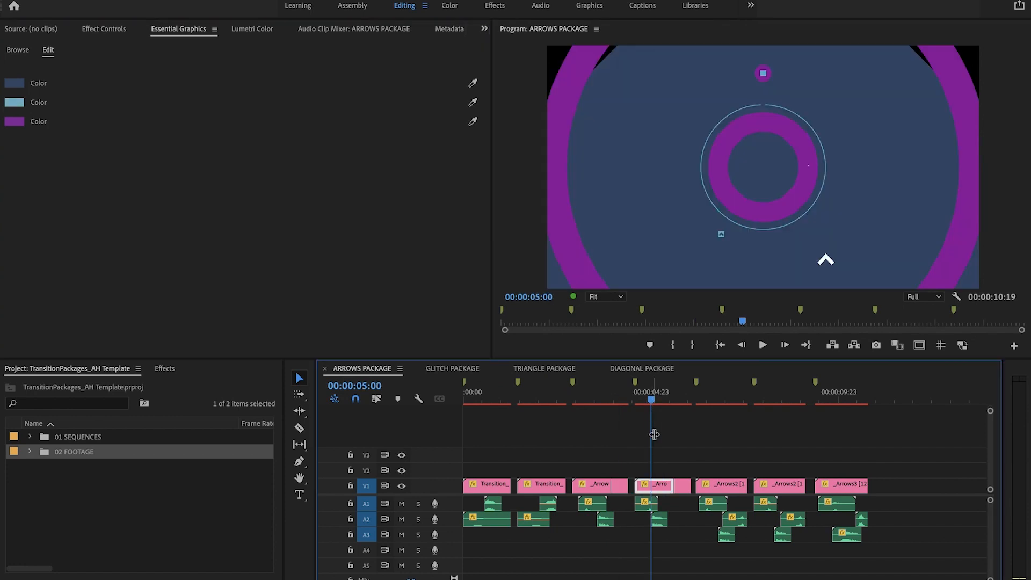
pyautogui.click(14, 102)
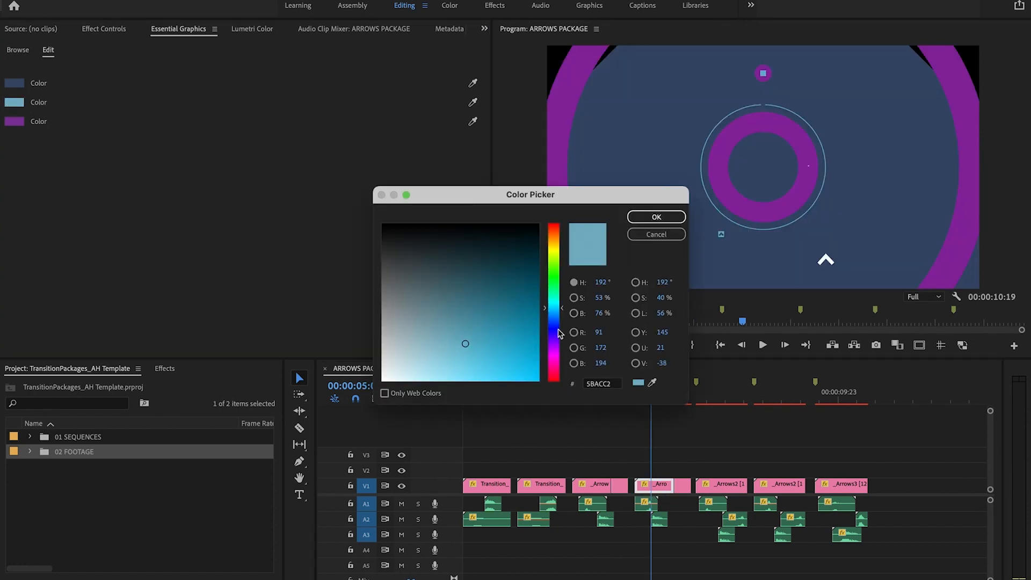
pyautogui.doubleClick(609, 381)
pyautogui.press('super+v')
pyautogui.press('Return')
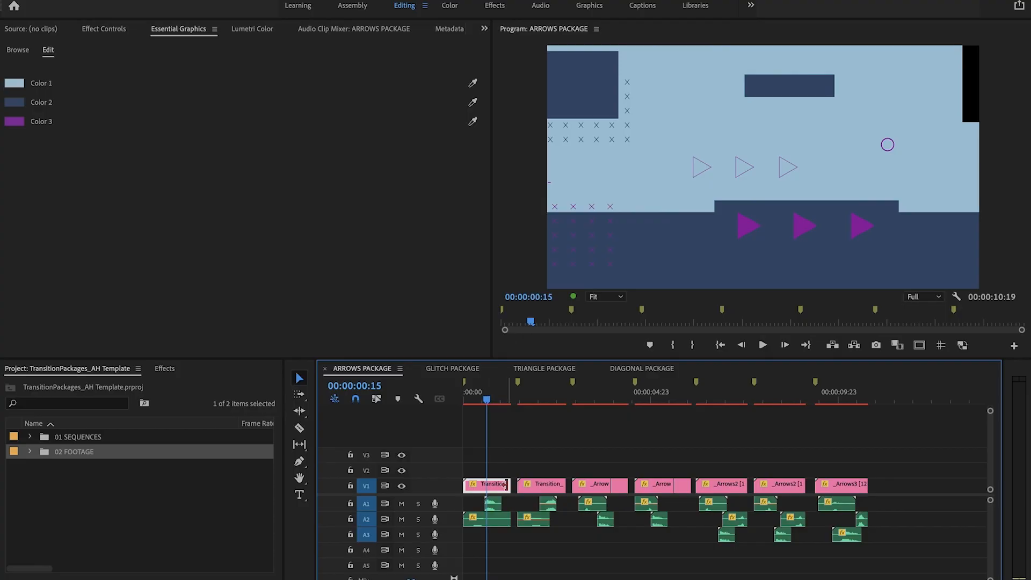
# Set Color 2 of the first arrow transition to hex 336699 and copy that hex value for reuse.
pyautogui.click(15, 103)
pyautogui.click(602, 385)
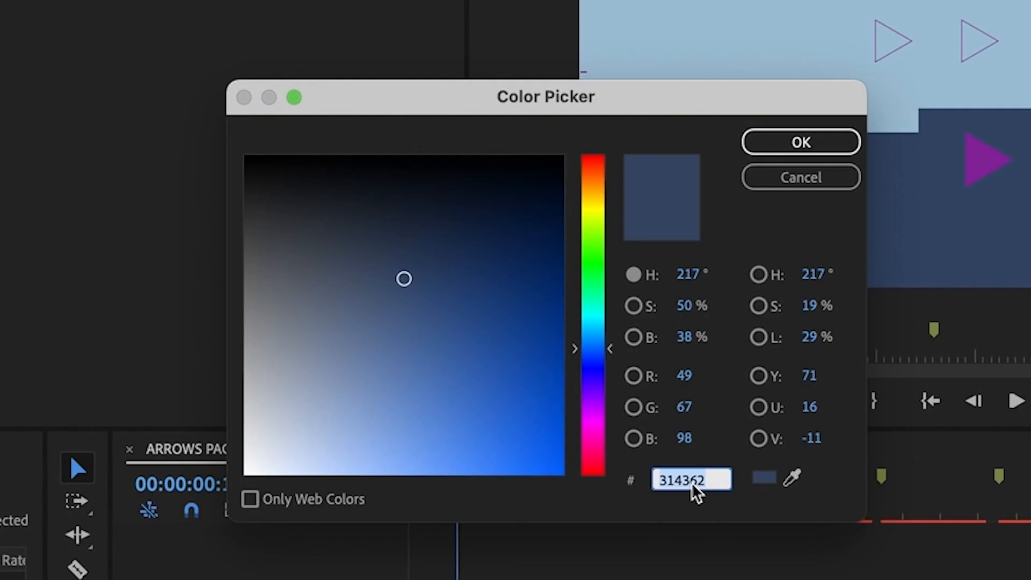
pyautogui.write('336699')
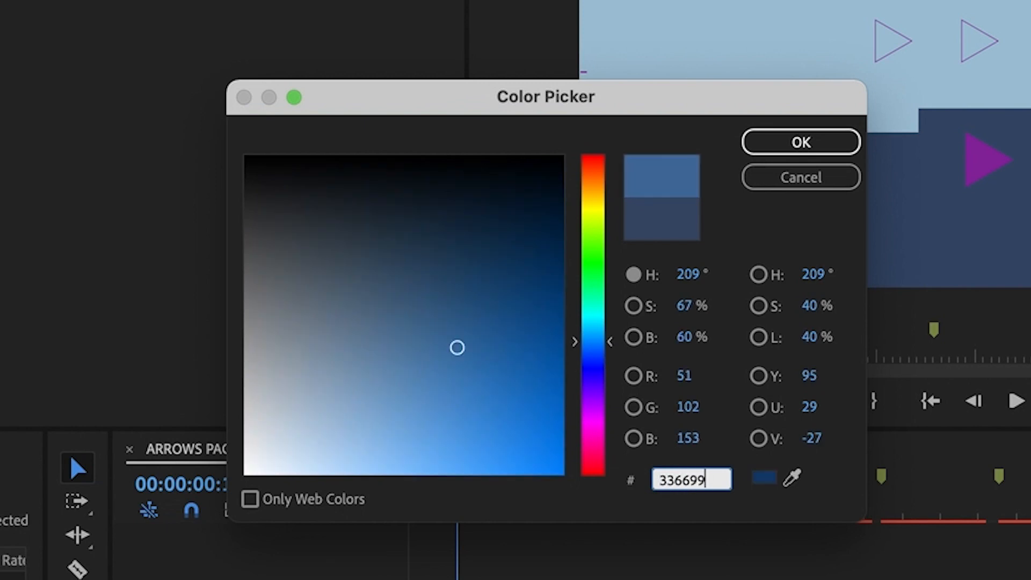
pyautogui.press('Return')
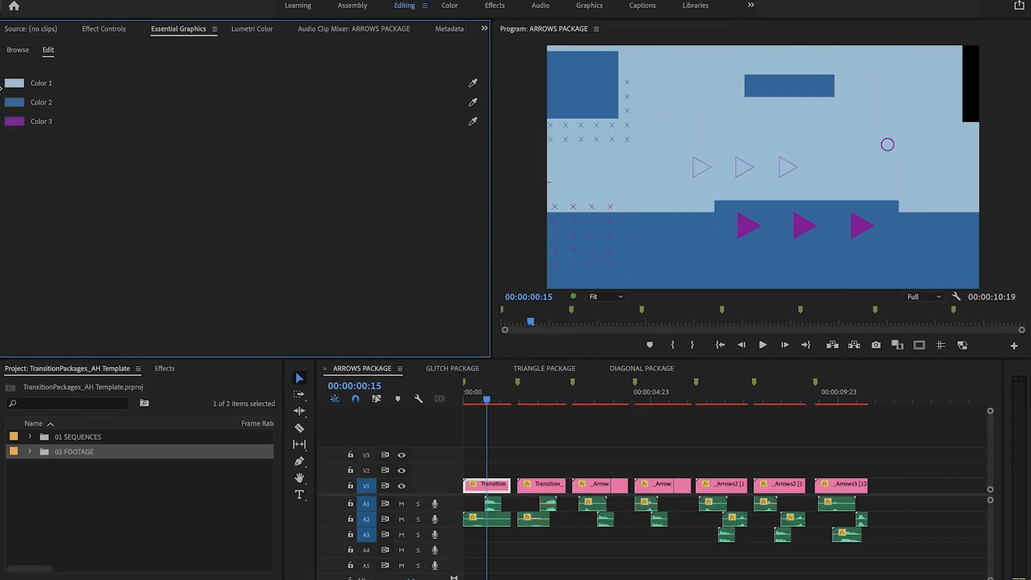
pyautogui.click(12, 103)
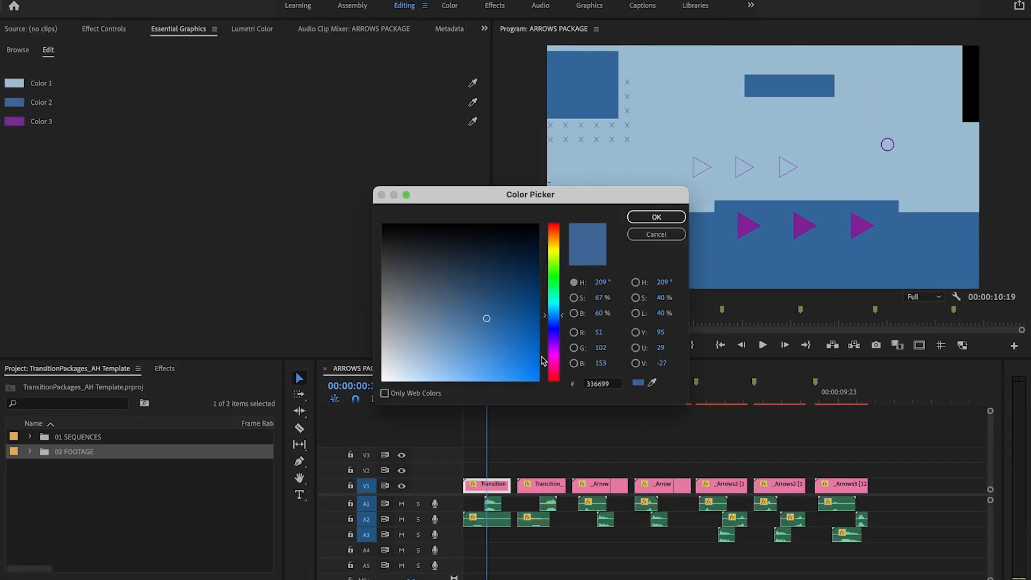
pyautogui.click(605, 385)
pyautogui.press('super+c')
pyautogui.press('Return')
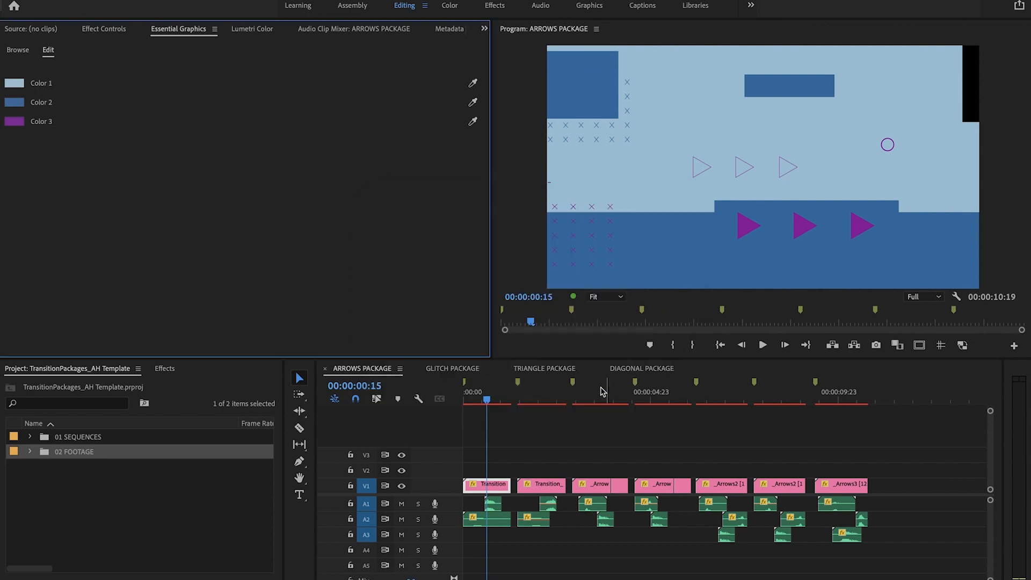
# Set Color 2 of the second arrow transition to hex 336699.
pyautogui.click(539, 399)
pyautogui.click(15, 102)
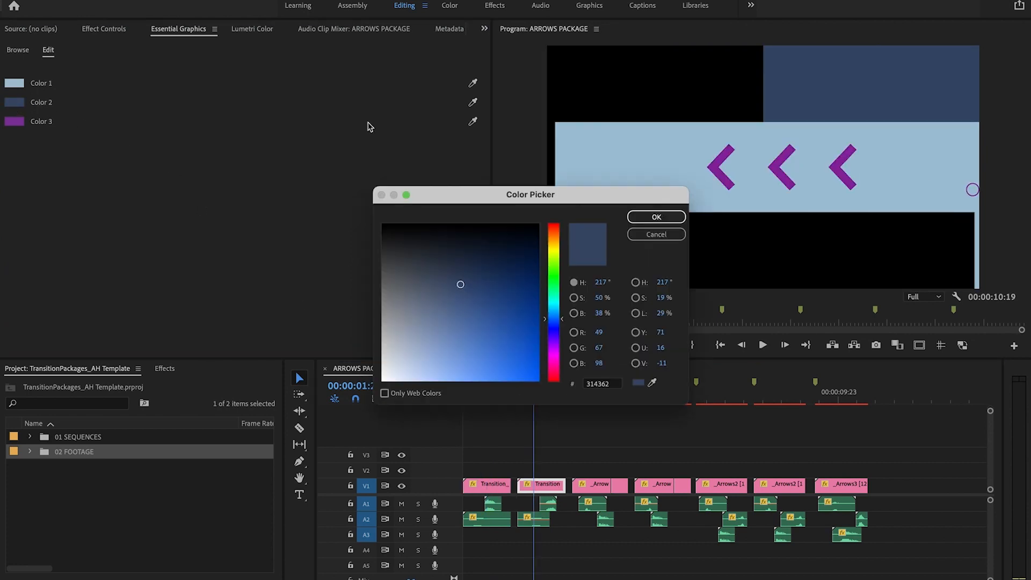
pyautogui.doubleClick(596, 384)
pyautogui.write('336699')
pyautogui.press('Return')
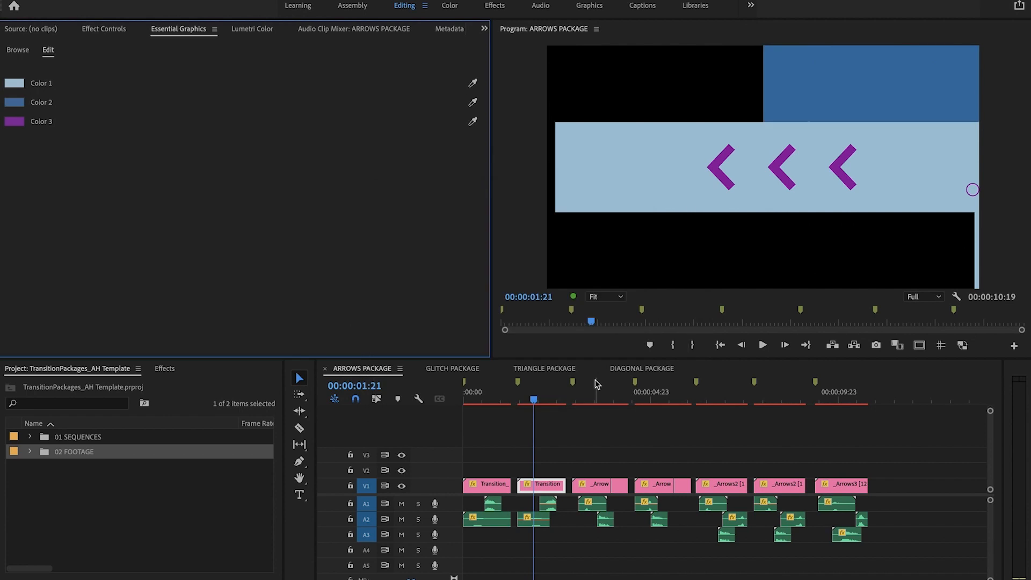
# Set the dark blue color of the third arrow transition's first clip to hex 336699.
pyautogui.click(588, 402)
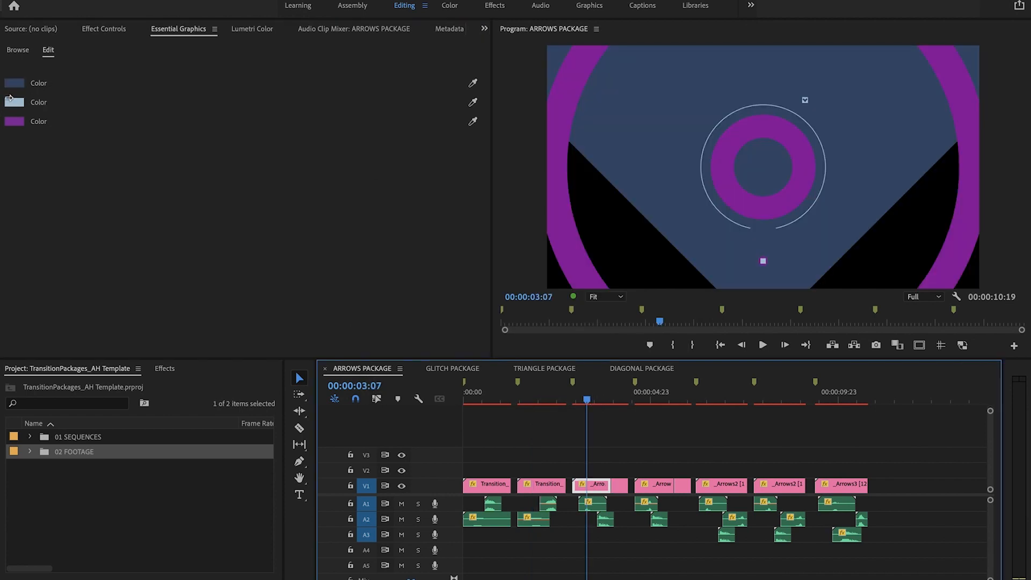
pyautogui.click(14, 84)
pyautogui.doubleClick(598, 385)
pyautogui.write('336699')
pyautogui.press('Return')
# Set the dark blue color of the third arrow transition's second clip to hex 336699.
pyautogui.click(644, 401)
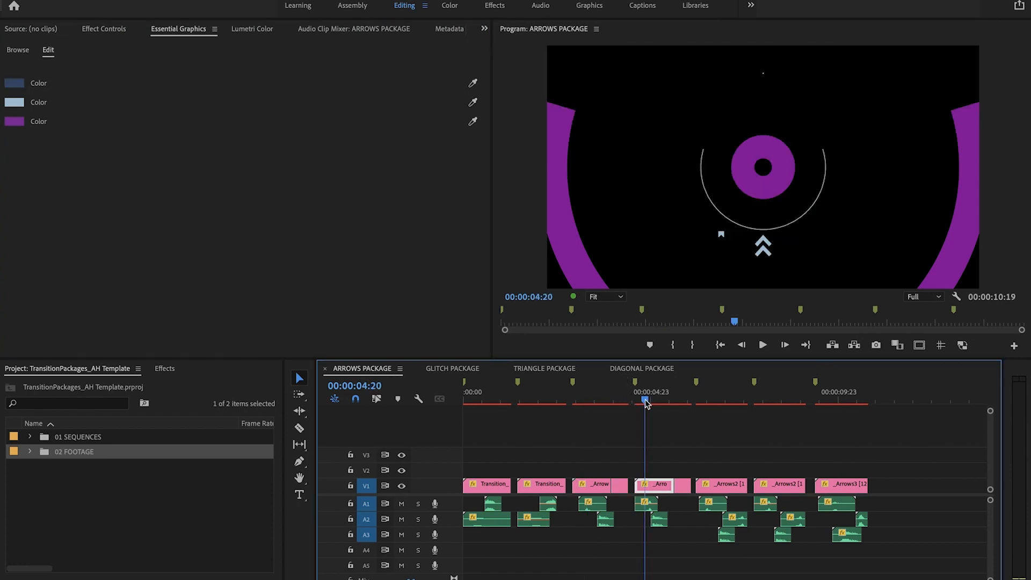
pyautogui.click(616, 403)
pyautogui.click(17, 86)
pyautogui.doubleClick(598, 384)
pyautogui.write('336699')
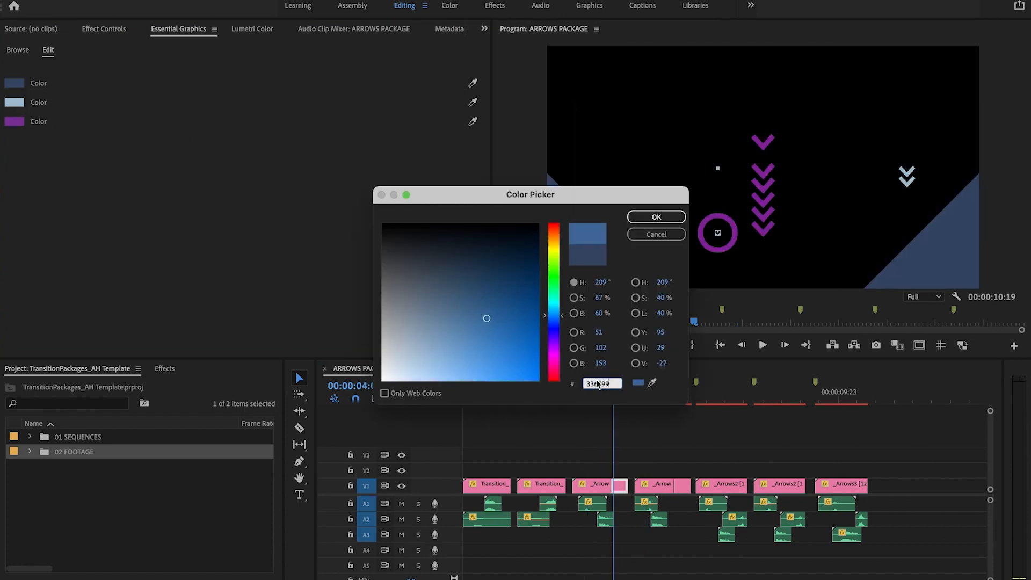
pyautogui.press('Return')
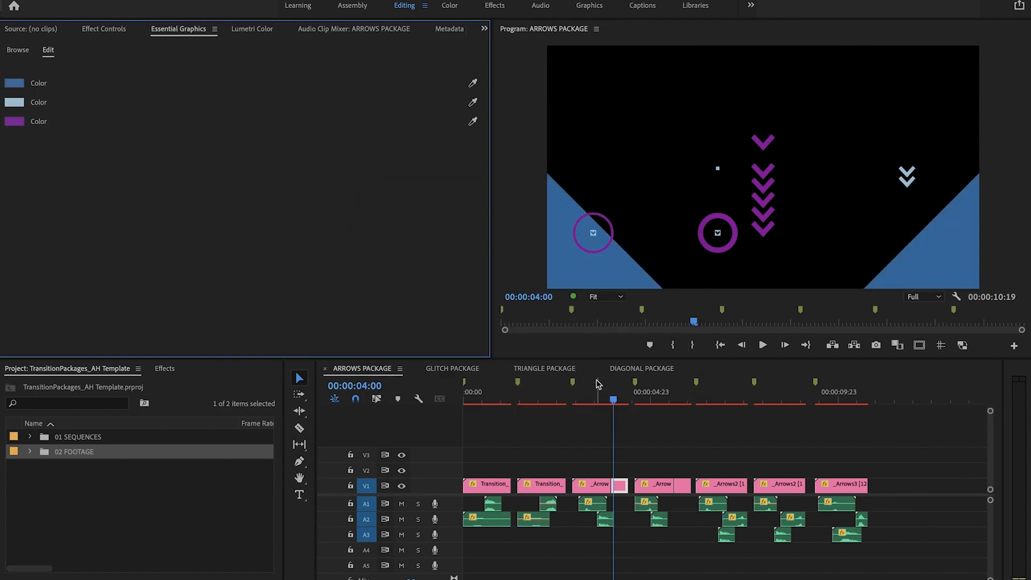
# Set the dark blue color of the fourth arrow transition's first clip to hex 336699.
pyautogui.click(642, 397)
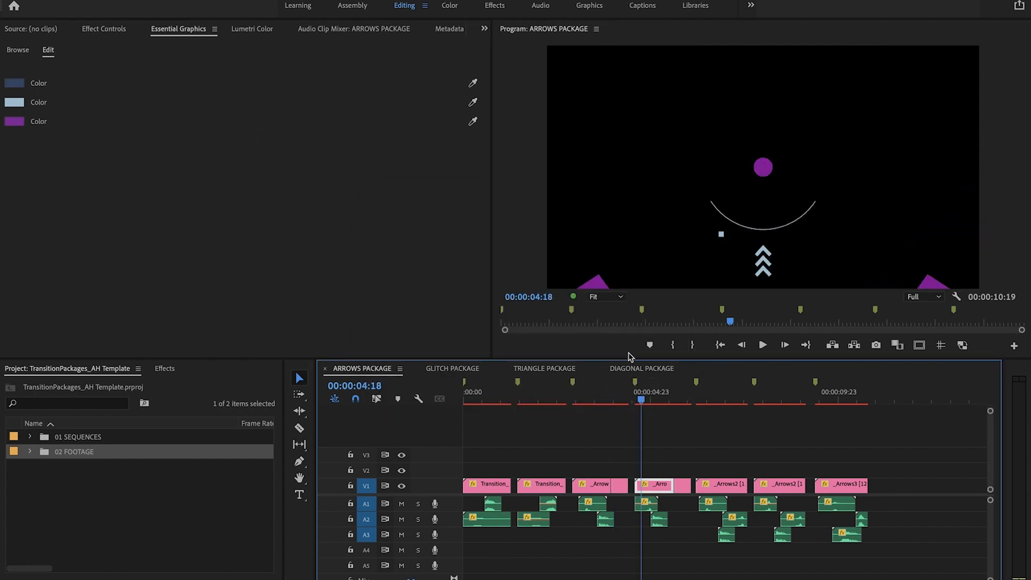
pyautogui.click(649, 396)
pyautogui.click(8, 84)
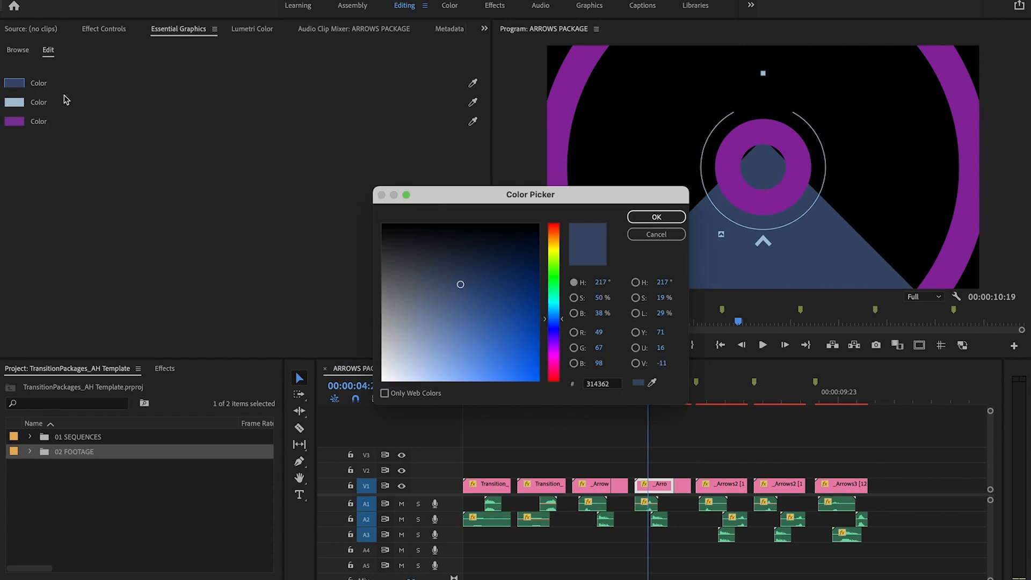
pyautogui.doubleClick(610, 385)
pyautogui.press('super+v')
pyautogui.press('Return')
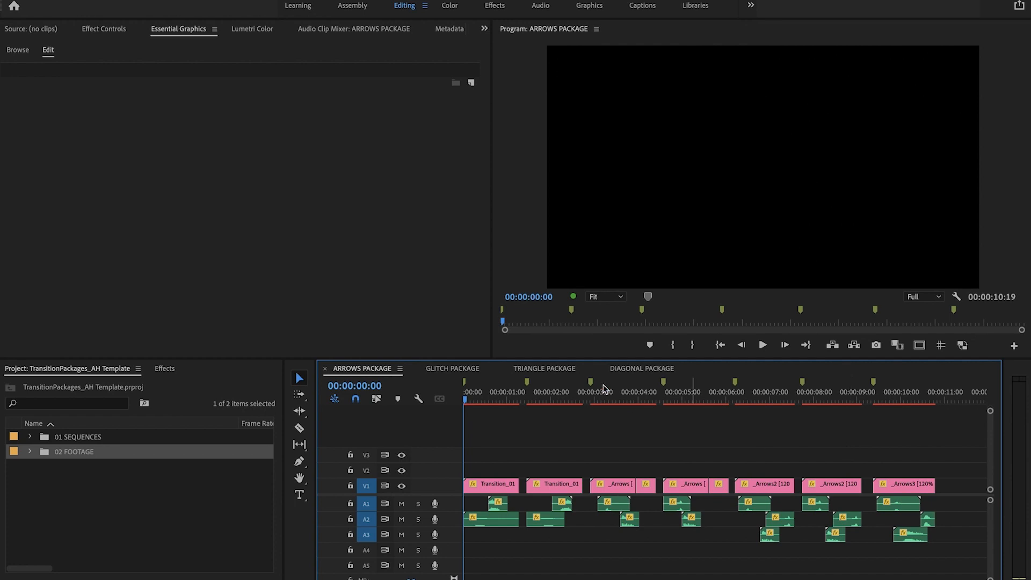
# Mark an in point at the sequence start and an out point at 00:00:01:07, after the first arrow transition.
pyautogui.moveTo(510, 392)
pyautogui.mouseDown()
pyautogui.moveTo(569, 394)
pyautogui.moveTo(505, 397)
pyautogui.mouseUp()
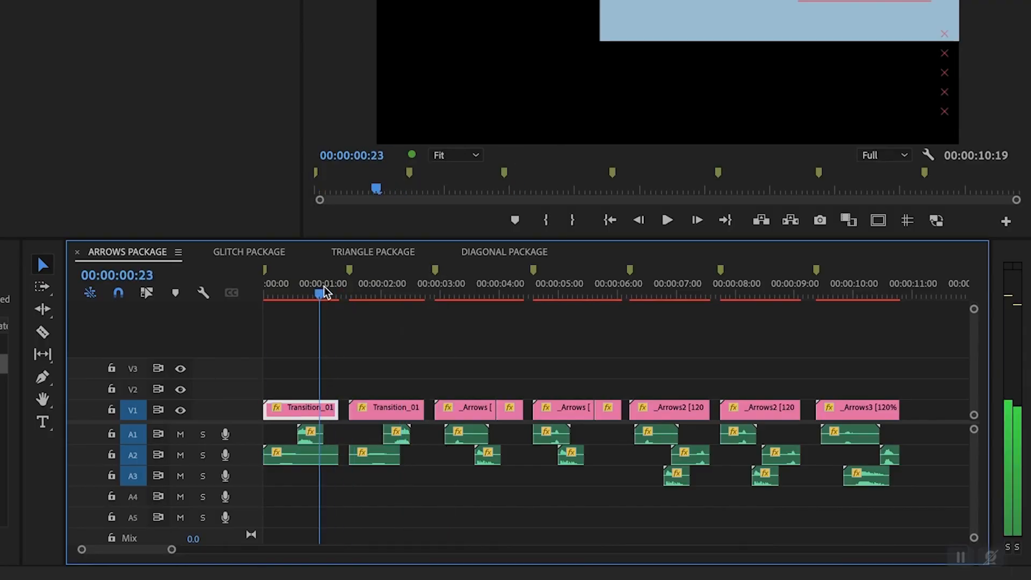
pyautogui.moveTo(321, 291); pyautogui.dragTo(189, 276)
pyautogui.click(338, 345)
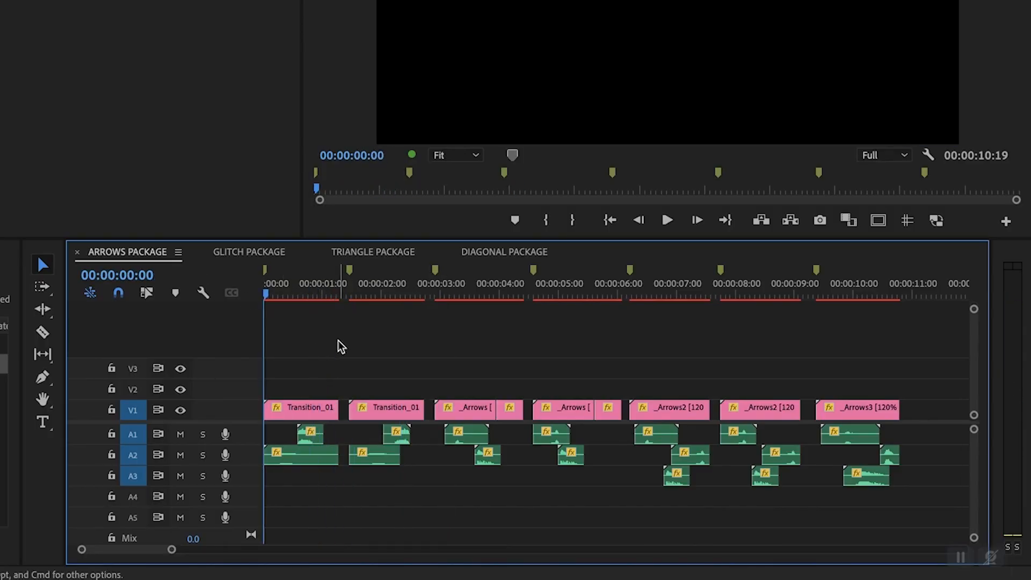
pyautogui.press('i')
pyautogui.moveTo(330, 292); pyautogui.dragTo(344, 294)
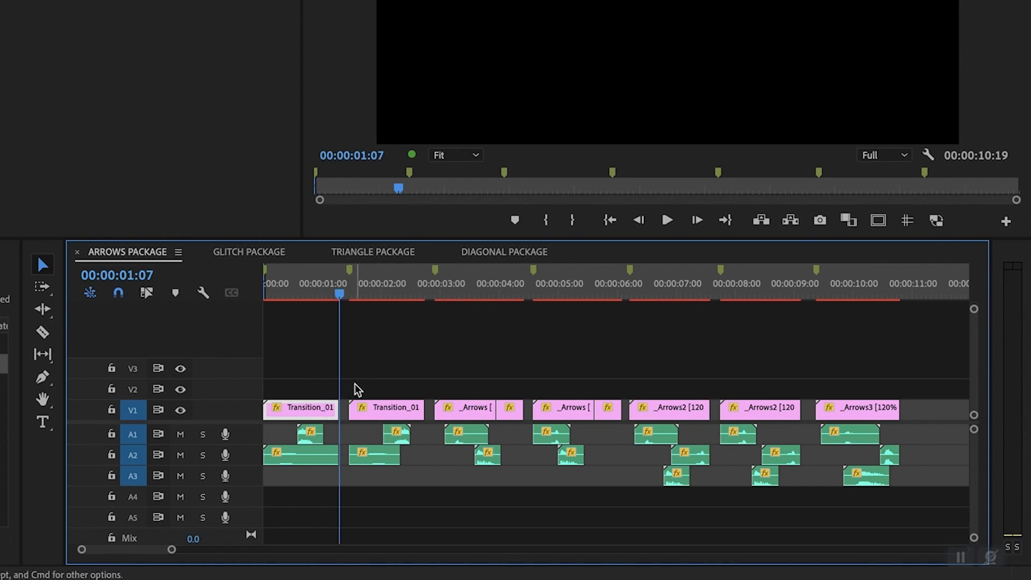
pyautogui.press('o')
# Pull the out point back to align exactly with the end of the first arrow transition clip.
pyautogui.press('=')
pyautogui.press('=')
pyautogui.press('=')
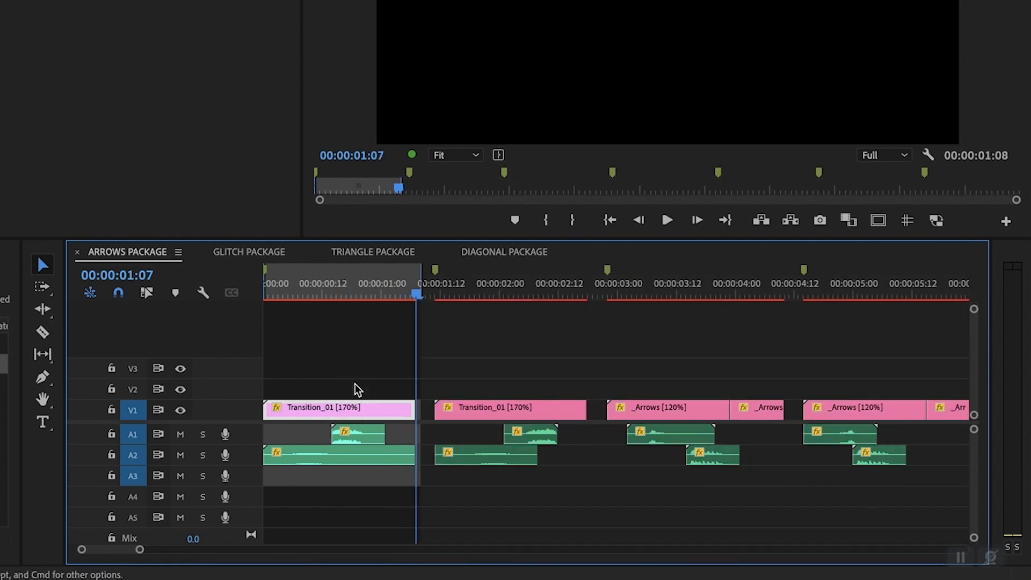
pyautogui.moveTo(643, 279); pyautogui.dragTo(622, 279)
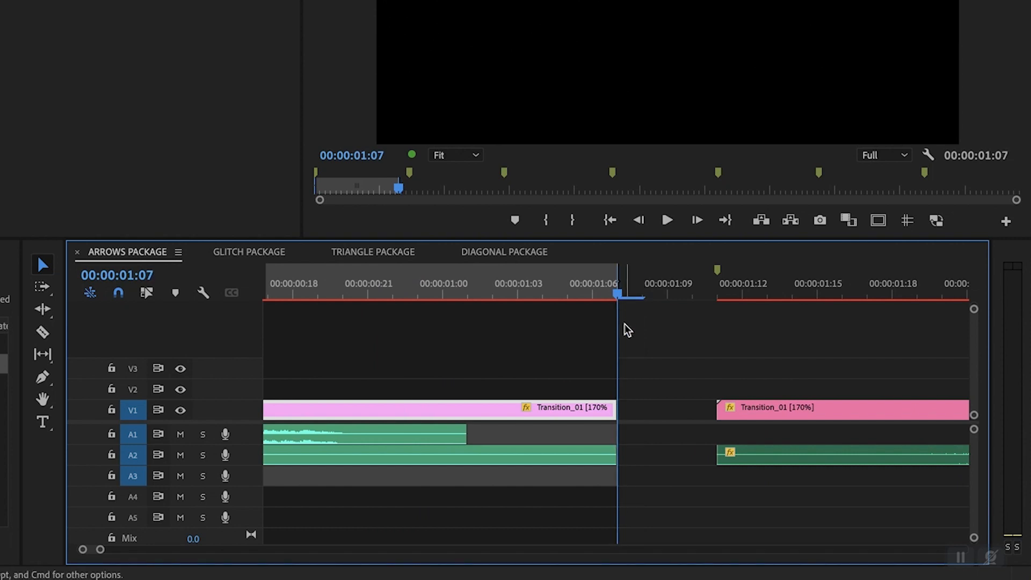
pyautogui.press('-')
pyautogui.press('-')
pyautogui.press('-')
pyautogui.press('=')
pyautogui.press('=')
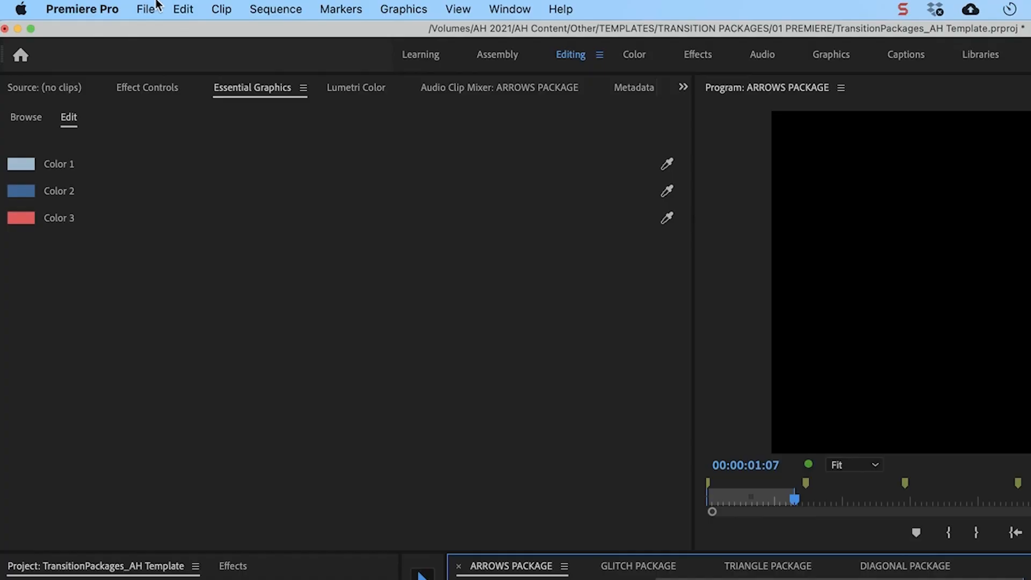
# Open the media export settings for the marked range, choosing the QuickTime format and the Apple ProRes 422 preset.
pyautogui.click(145, 9)
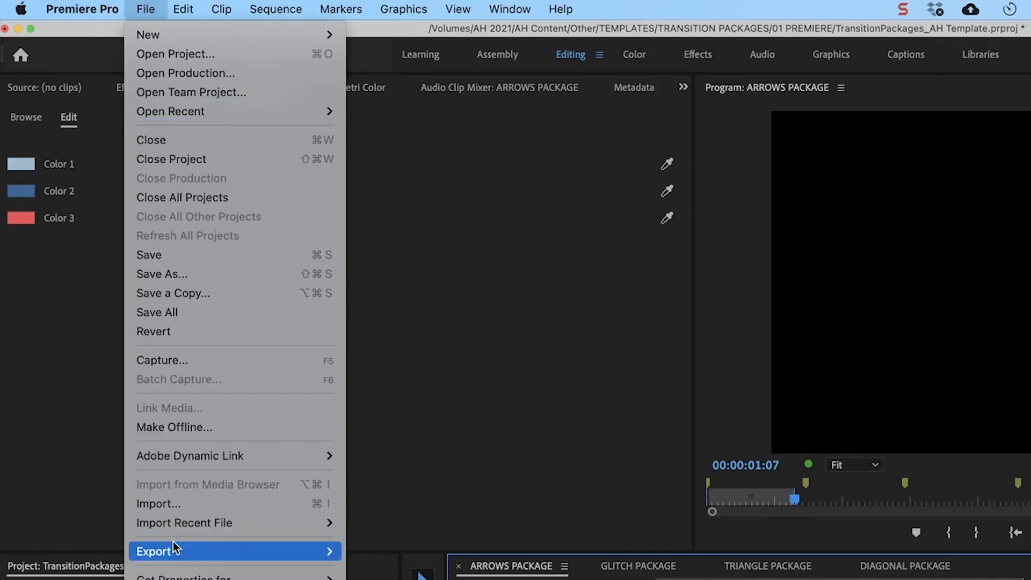
pyautogui.moveTo(177, 550)
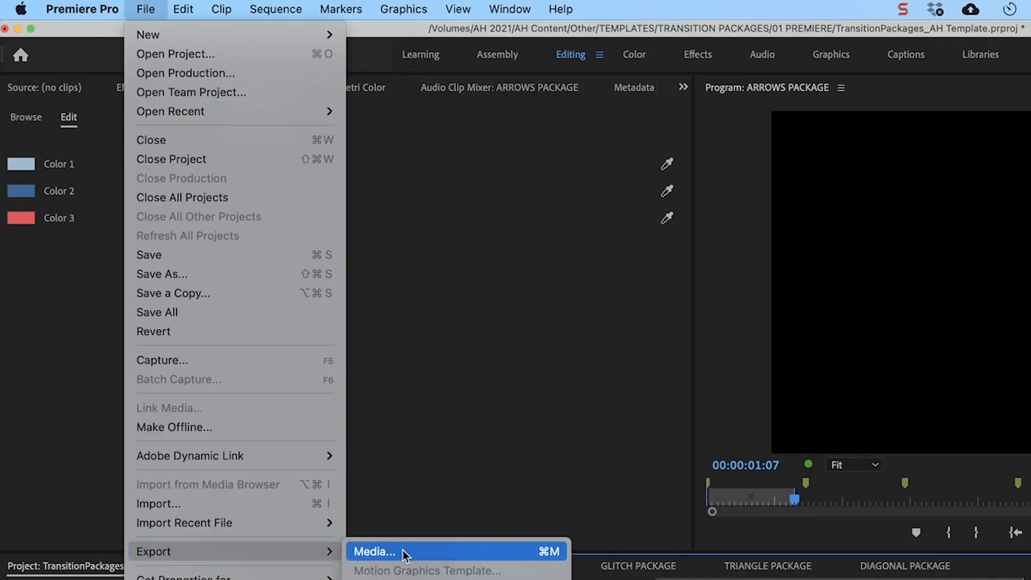
pyautogui.click(544, 552)
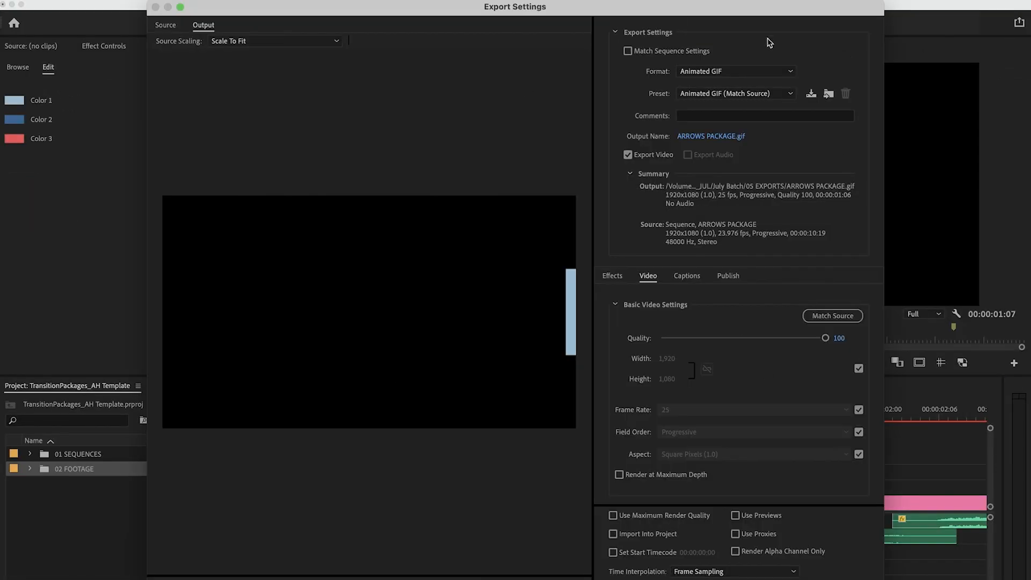
pyautogui.click(736, 73)
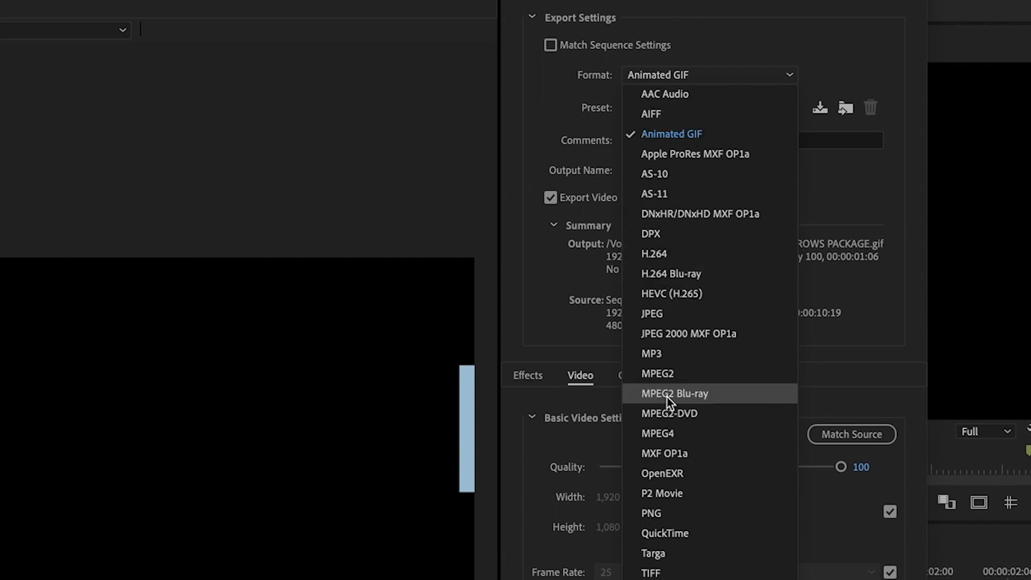
pyautogui.click(665, 532)
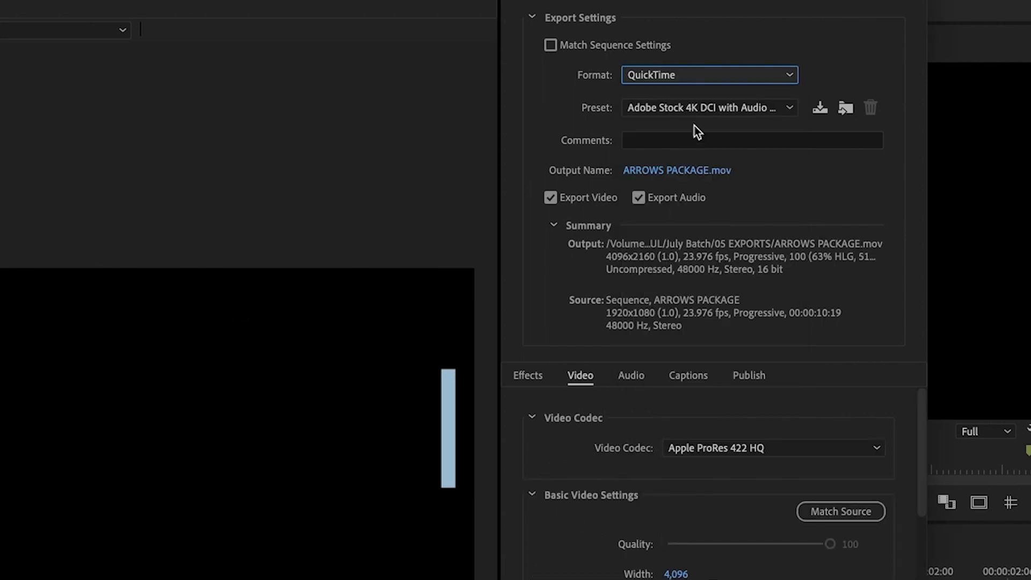
pyautogui.click(705, 108)
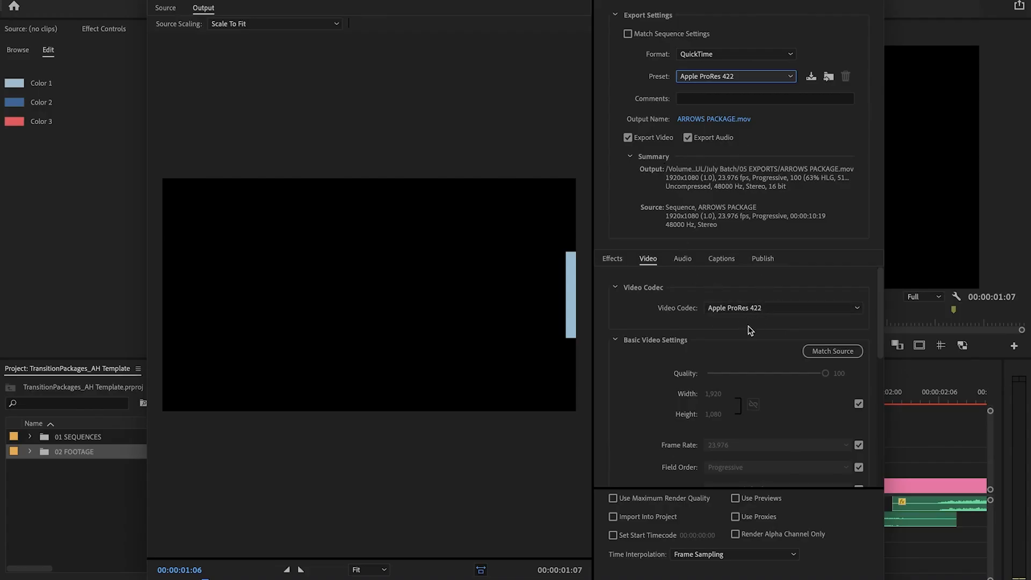
# Set the export's video codec to Animation and its depth to 8-bpc + alpha.
pyautogui.click(736, 311)
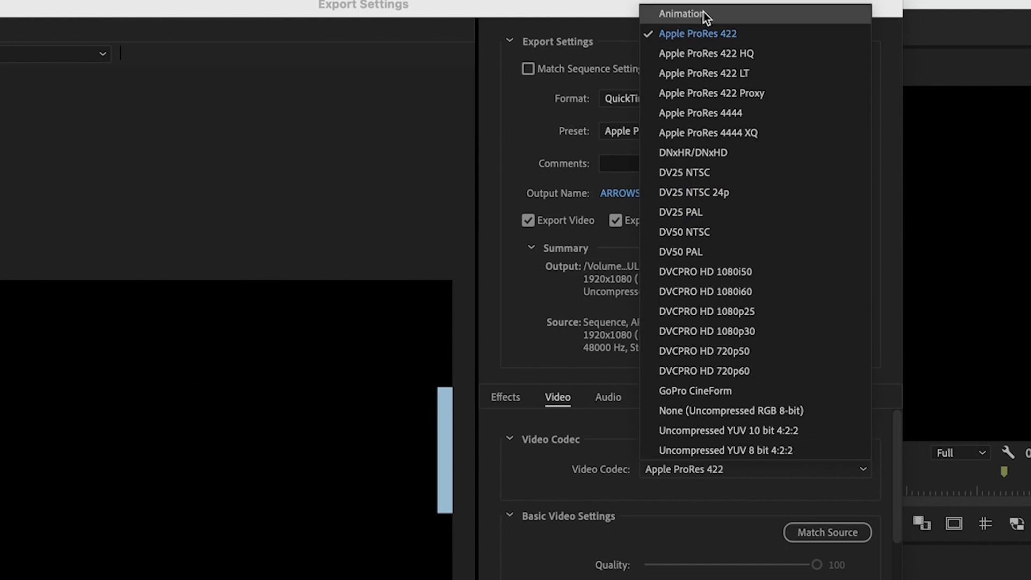
pyautogui.click(705, 16)
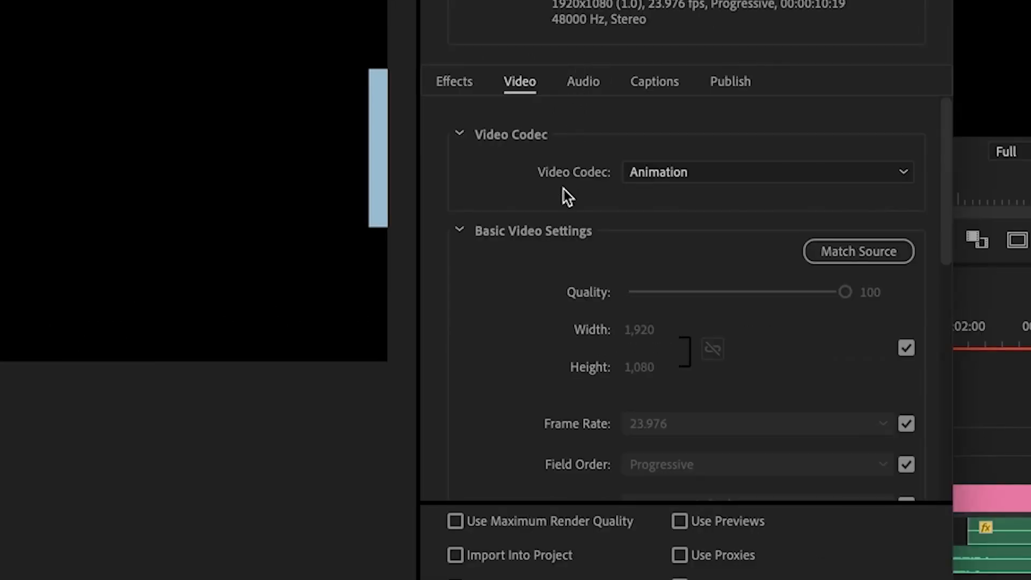
pyautogui.scroll(-10, 507, 366)
pyautogui.scroll(6, 507, 368)
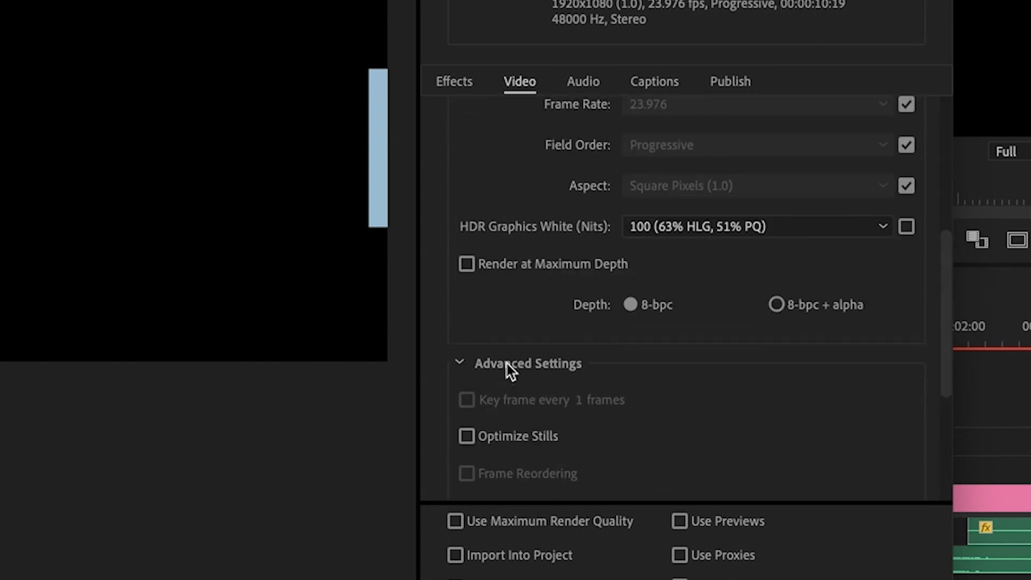
pyautogui.click(775, 305)
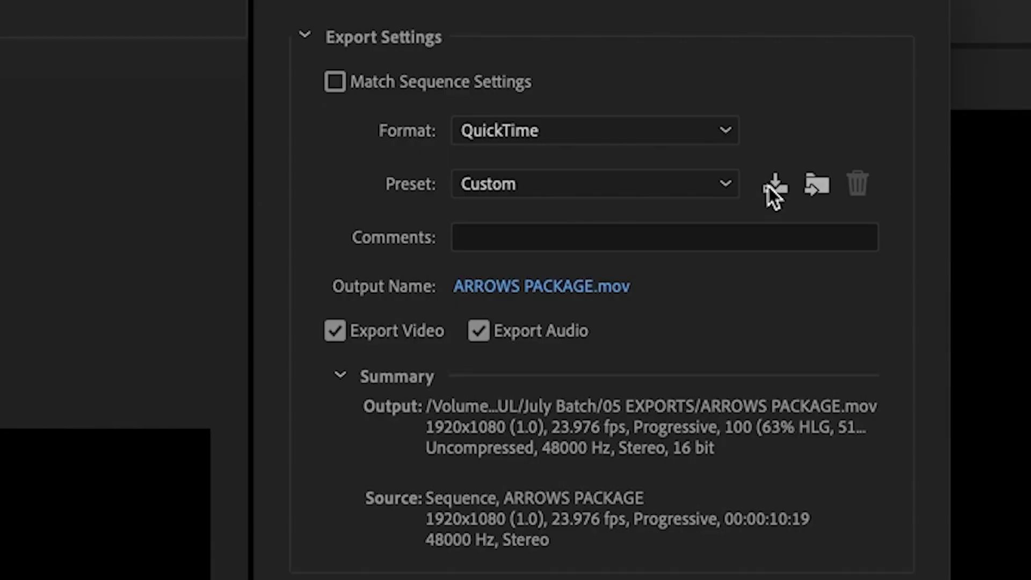
pyautogui.click(774, 185)
pyautogui.write('Transparent BG')
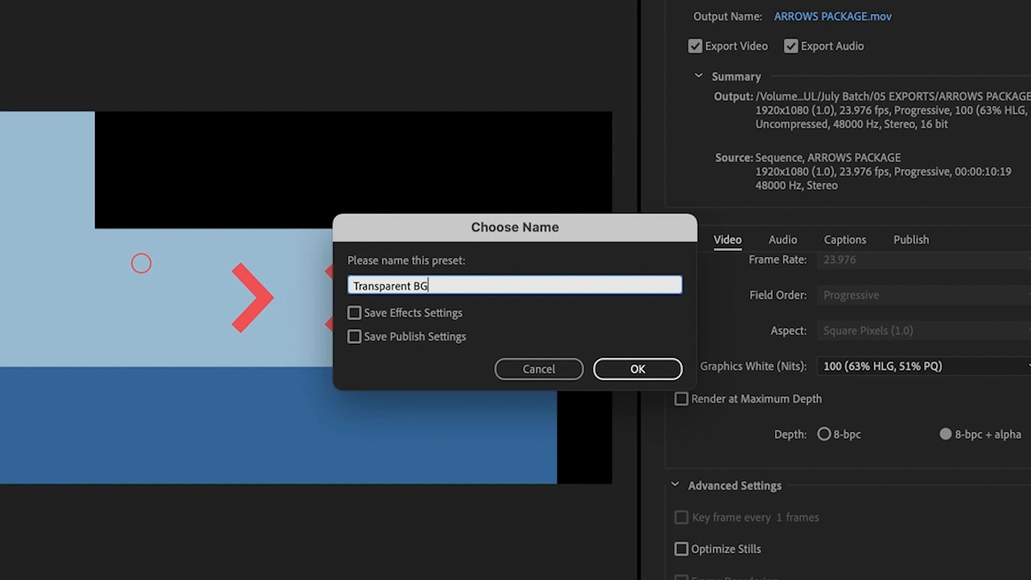
pyautogui.click(561, 371)
# Try the Transparent BG_NoAudio export preset and settle on the Transparent BG preset, which includes audio.
pyautogui.click(636, 146)
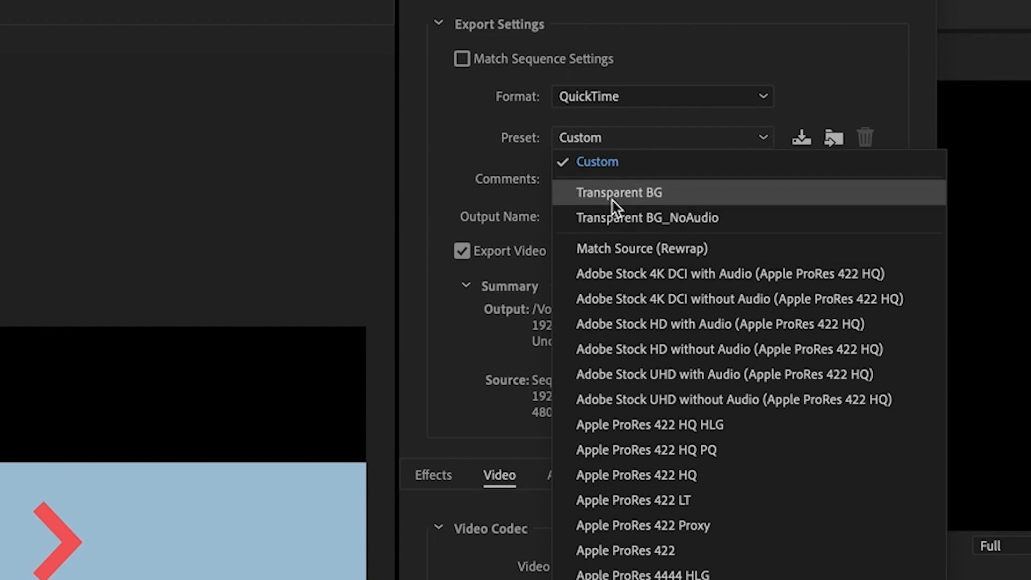
pyautogui.click(700, 219)
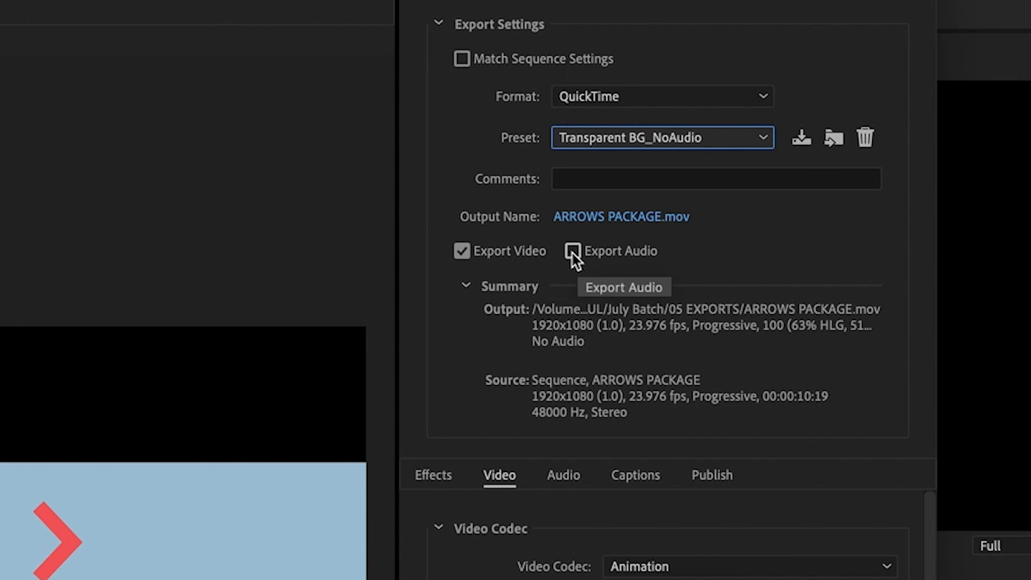
pyautogui.click(605, 143)
pyautogui.click(604, 195)
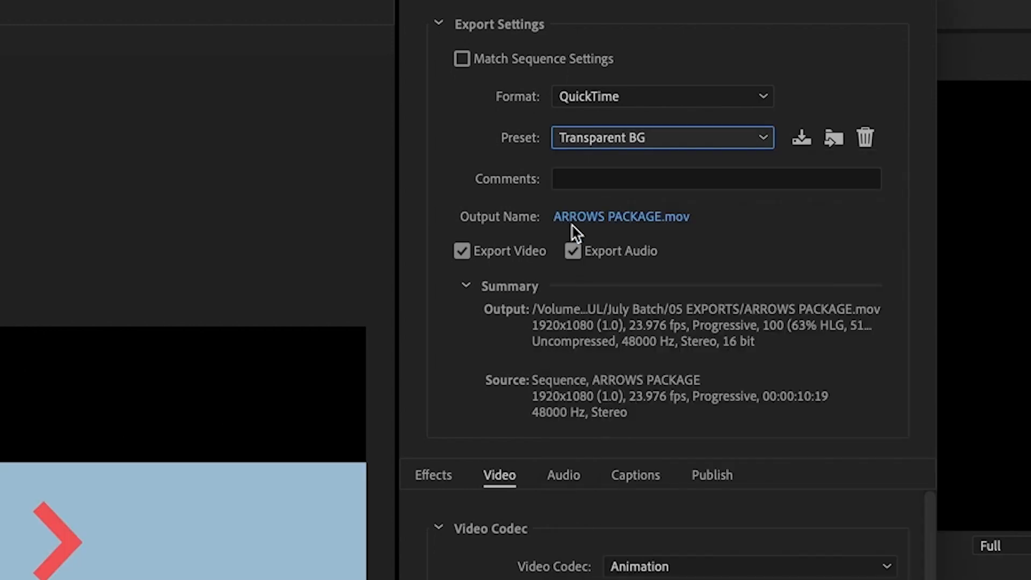
pyautogui.click(765, 264)
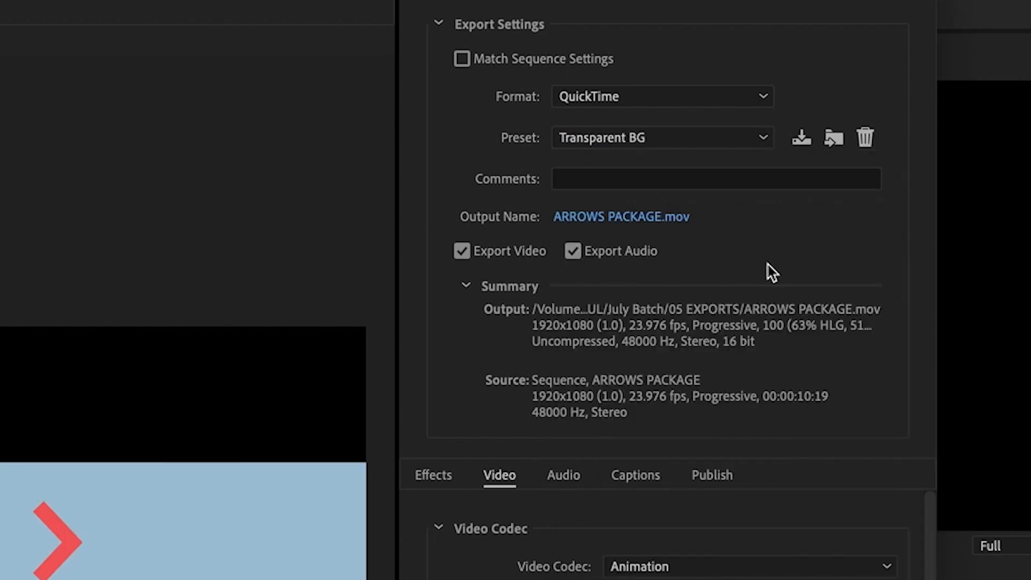
# Set the export's save location to the TRANSITION PACKAGES folder inside Other > TEMPLATES.
pyautogui.click(607, 218)
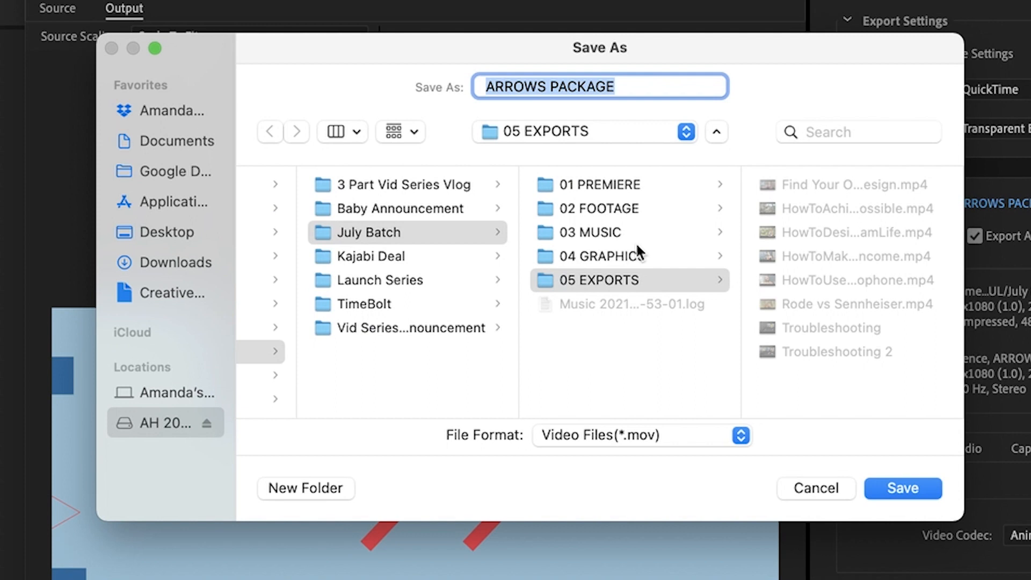
pyautogui.click(396, 383)
pyautogui.scroll(-2, 397, 385)
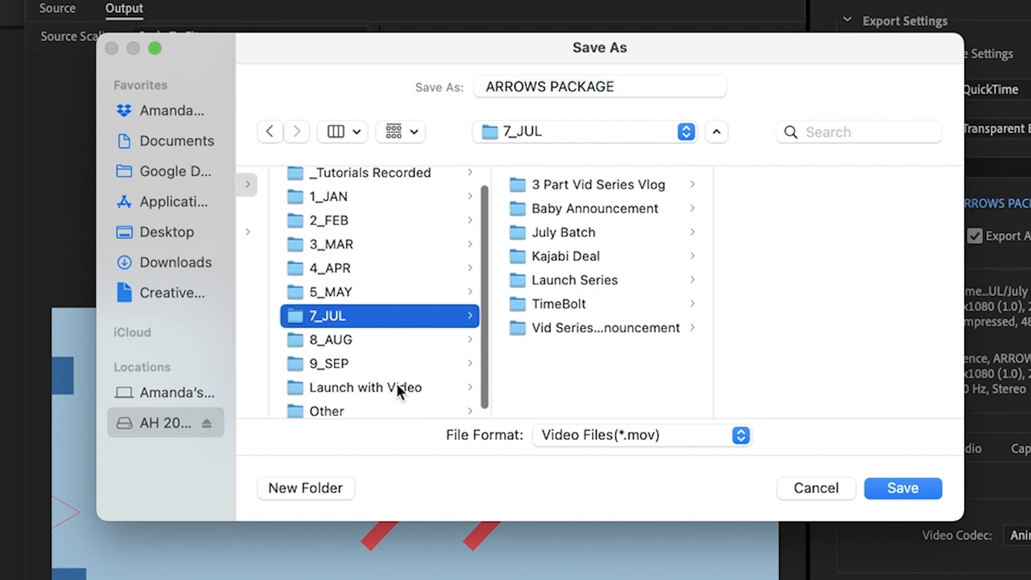
pyautogui.click(416, 389)
pyautogui.scroll(-1, 414, 391)
pyautogui.click(414, 401)
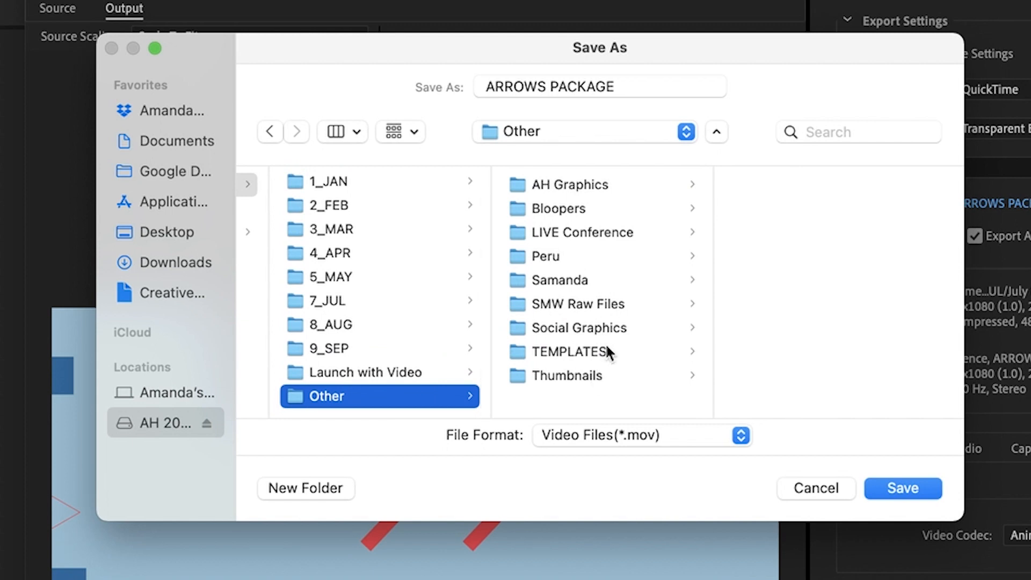
pyautogui.click(606, 353)
pyautogui.click(814, 325)
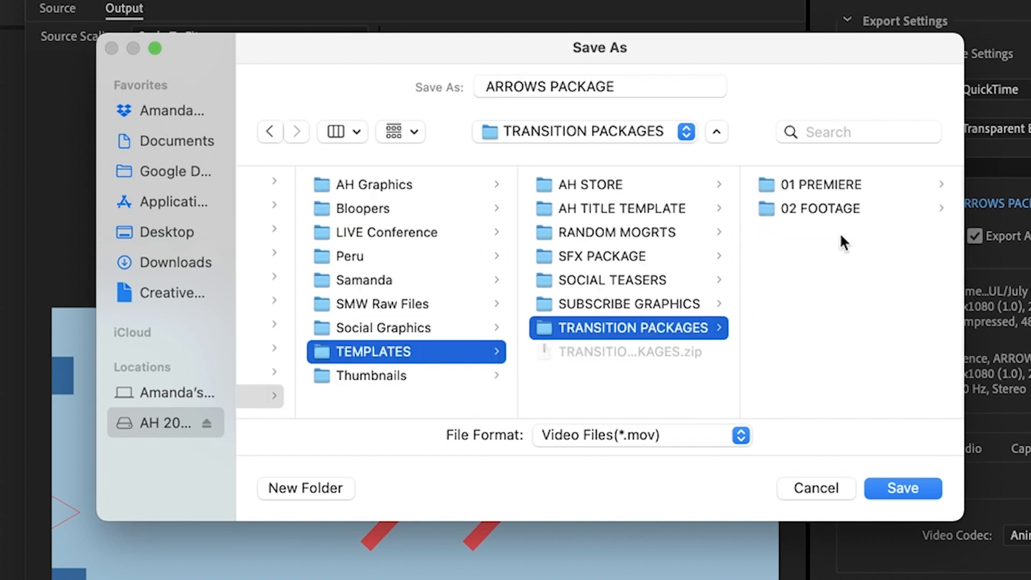
# Create a folder named 05 EXPORTS inside TRANSITION PACKAGES as the export destination.
pyautogui.click(322, 491)
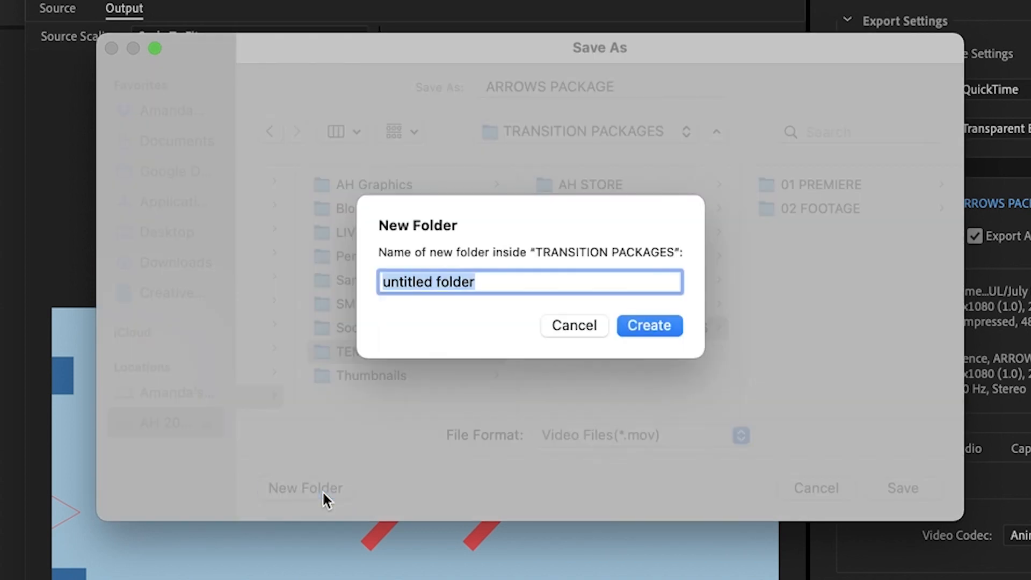
pyautogui.write('05 EXPORTS')
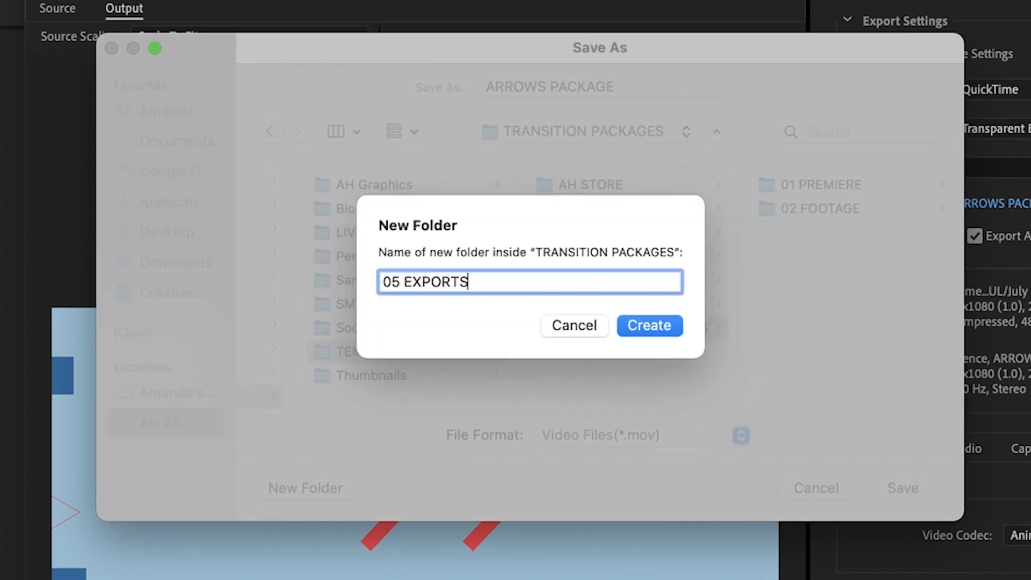
pyautogui.press('Return')
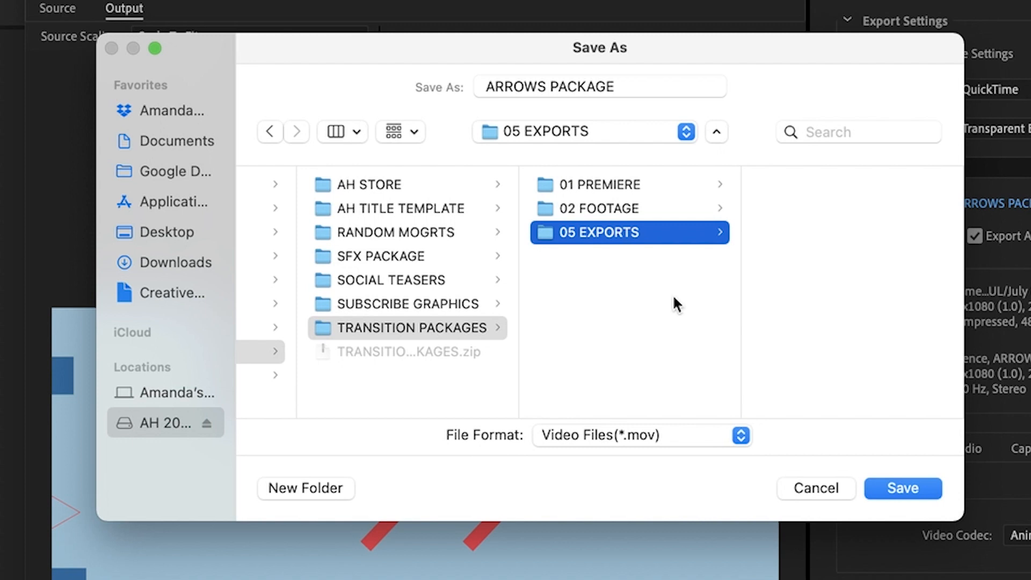
# Name the output file ARROWS PACKAGE_1 and export the first arrow transition directly.
pyautogui.click(666, 85)
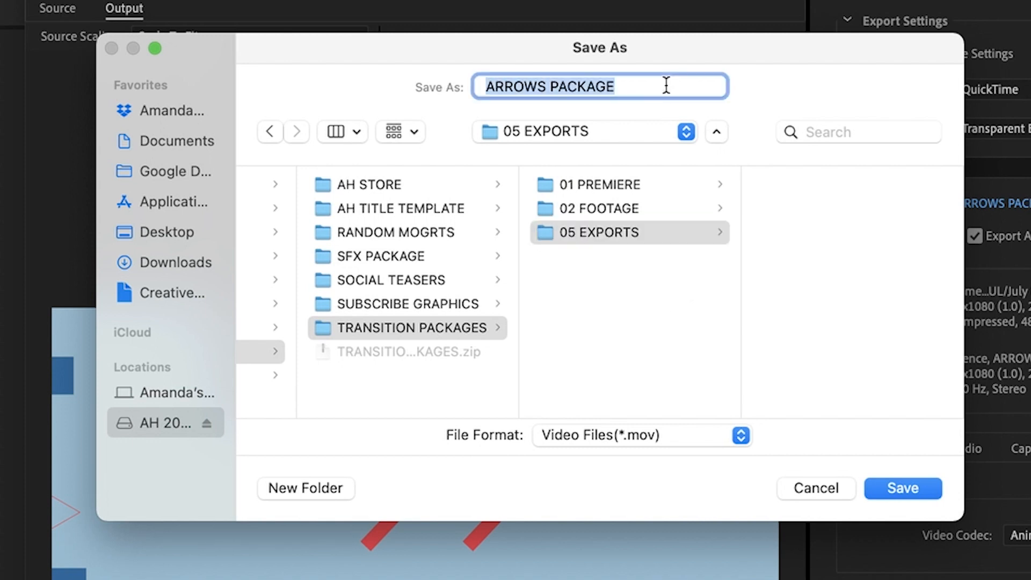
pyautogui.click(665, 85)
pyautogui.write('_1')
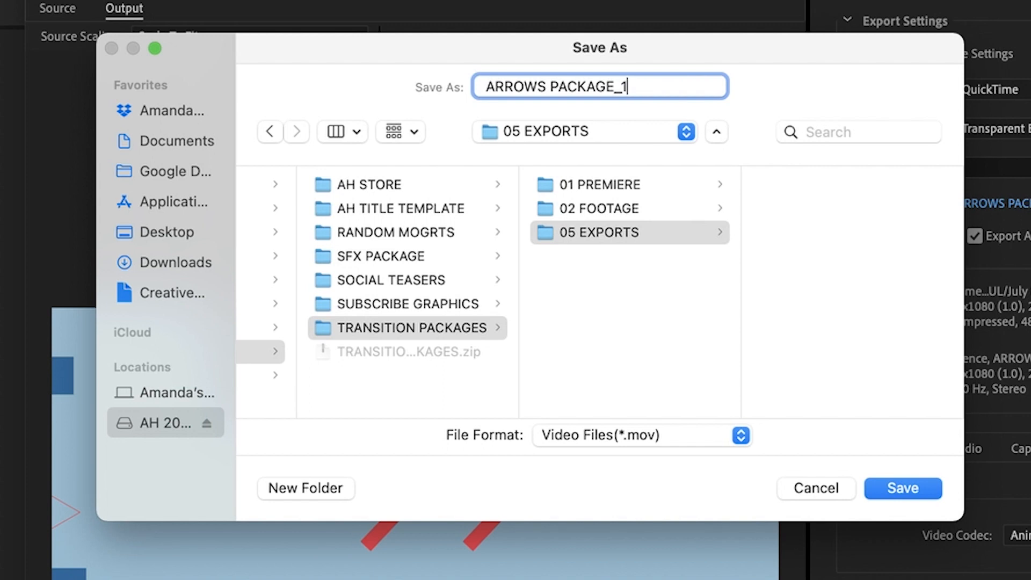
pyautogui.press('Return')
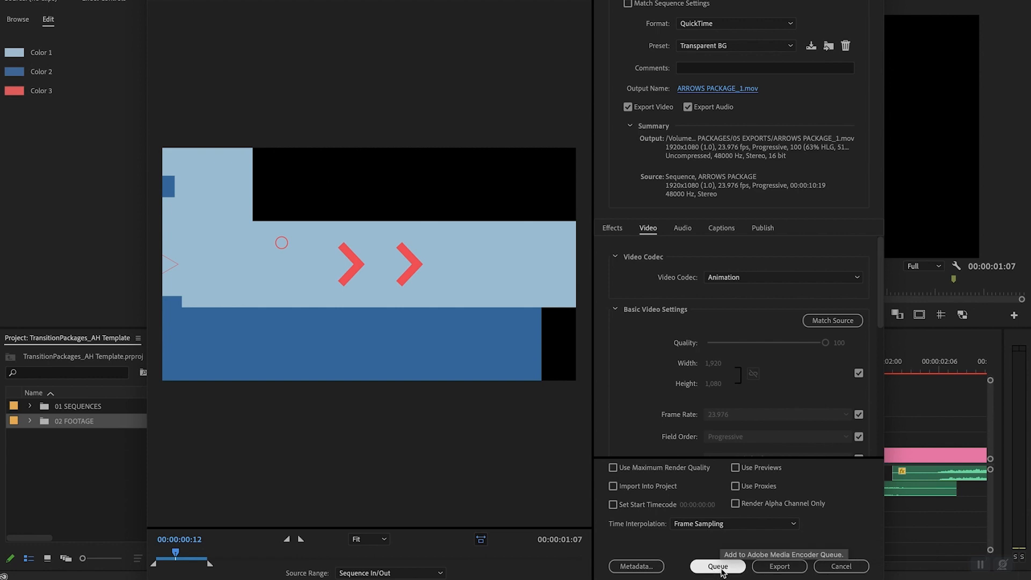
pyautogui.click(780, 566)
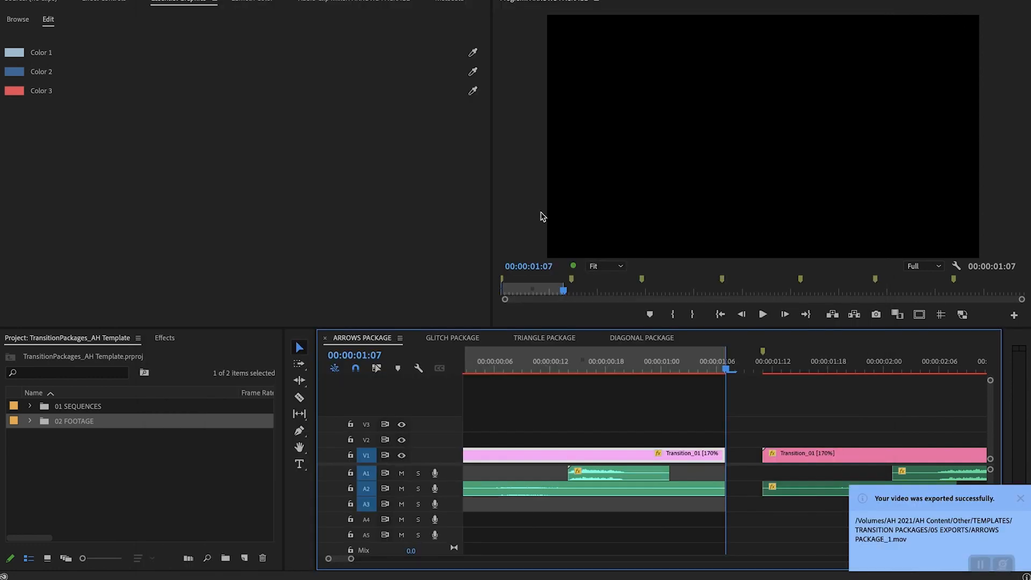
# Mark in and out points around the second arrow transition, aligning the out point exactly with the clip's end.
pyautogui.click(644, 413)
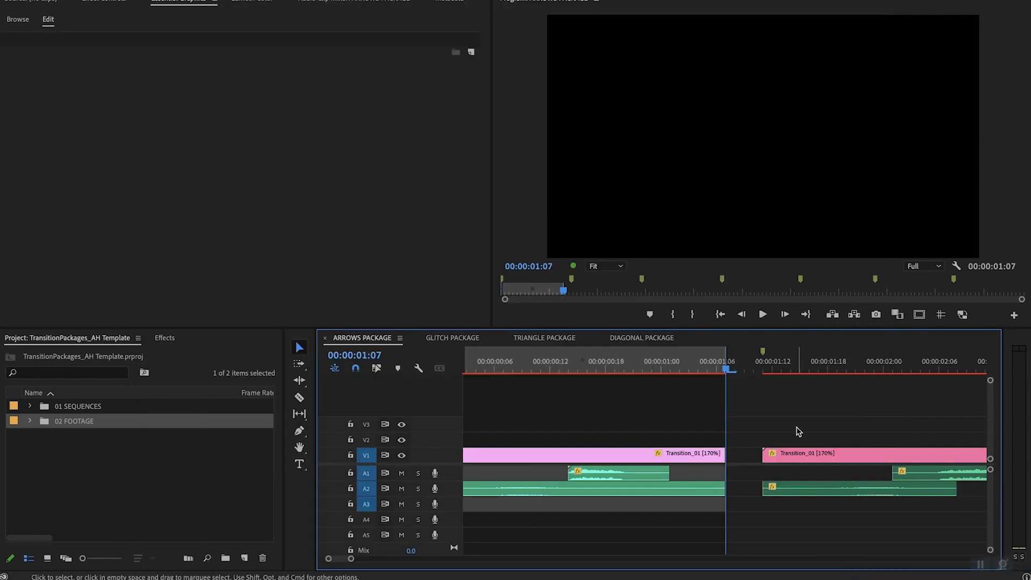
pyautogui.press('\\')
pyautogui.moveTo(561, 368); pyautogui.dragTo(617, 363)
pyautogui.press('i')
pyautogui.press('o')
pyautogui.press('=')
pyautogui.press('=')
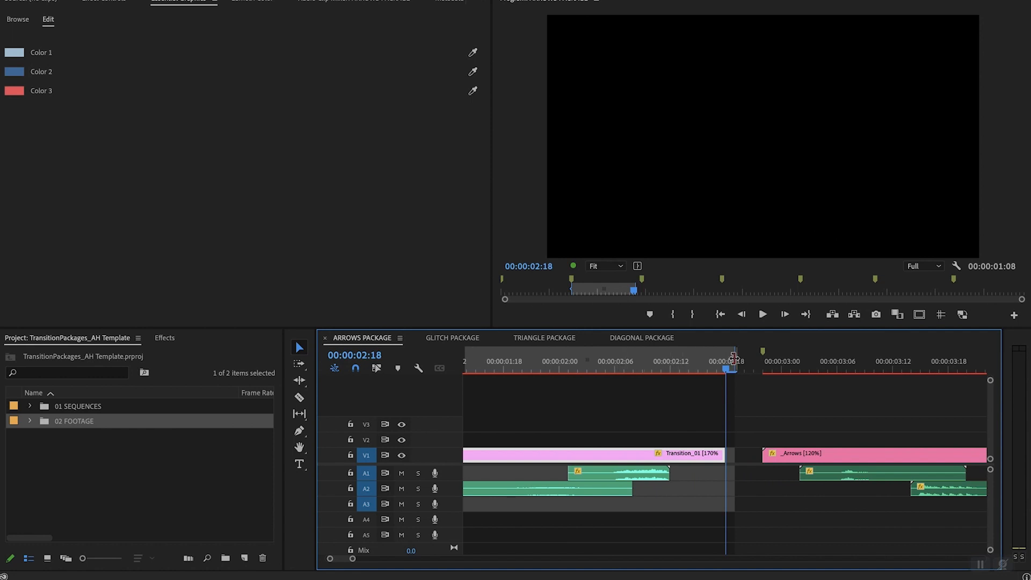
pyautogui.moveTo(734, 358); pyautogui.dragTo(726, 359)
pyautogui.click(742, 407)
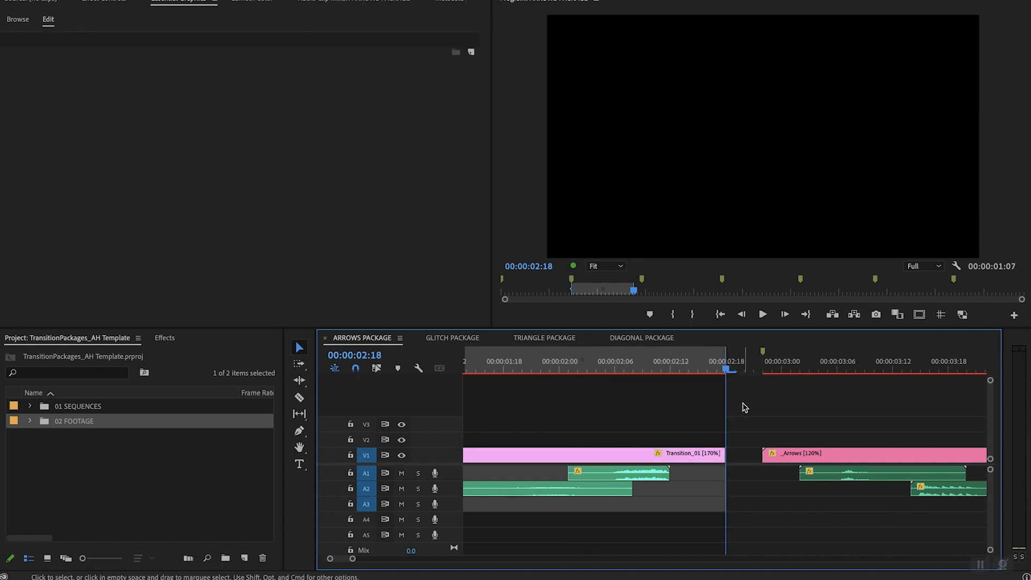
# Export the second arrow transition with the Transparent BG preset as ARROWS PACKAGE_2 in the 05 EXPORTS folder.
pyautogui.press('-')
pyautogui.press('super+m')
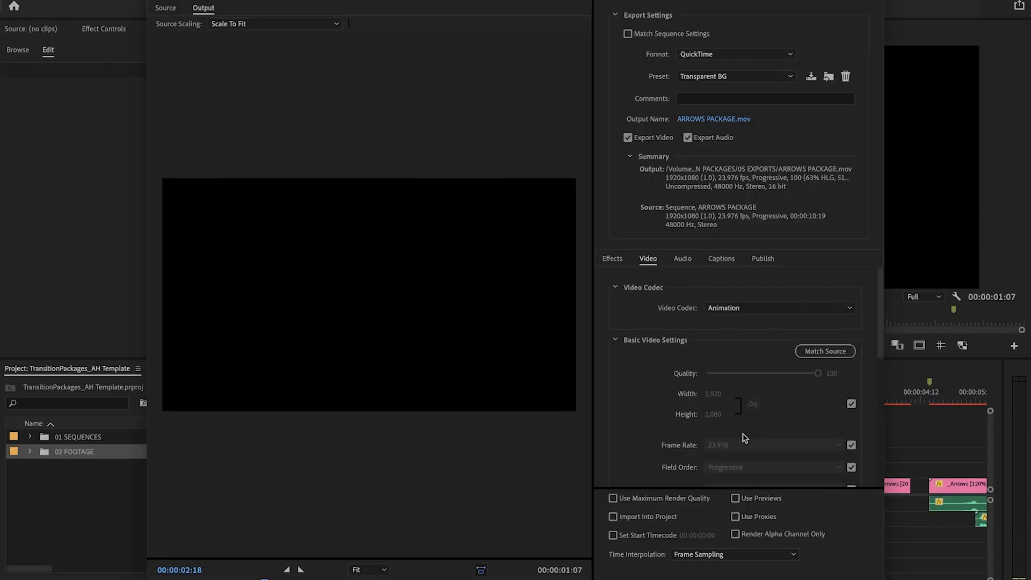
pyautogui.click(714, 77)
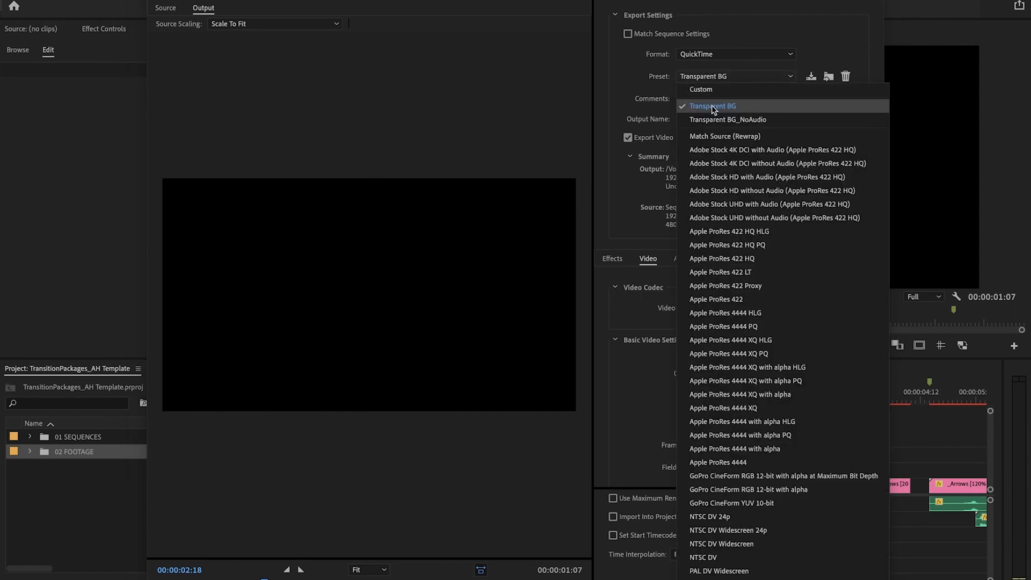
pyautogui.click(714, 107)
pyautogui.click(727, 122)
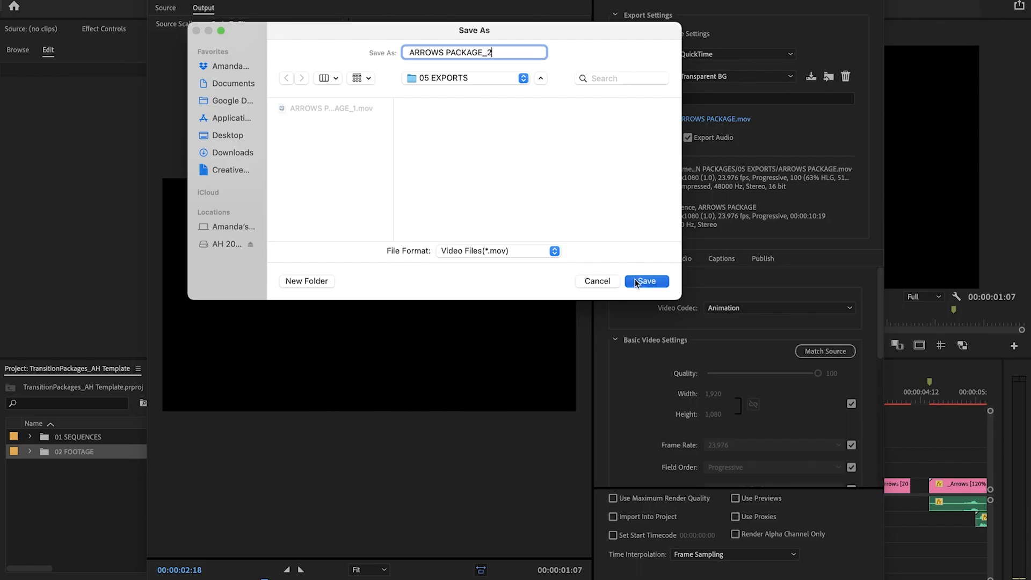
pyautogui.click(866, 448)
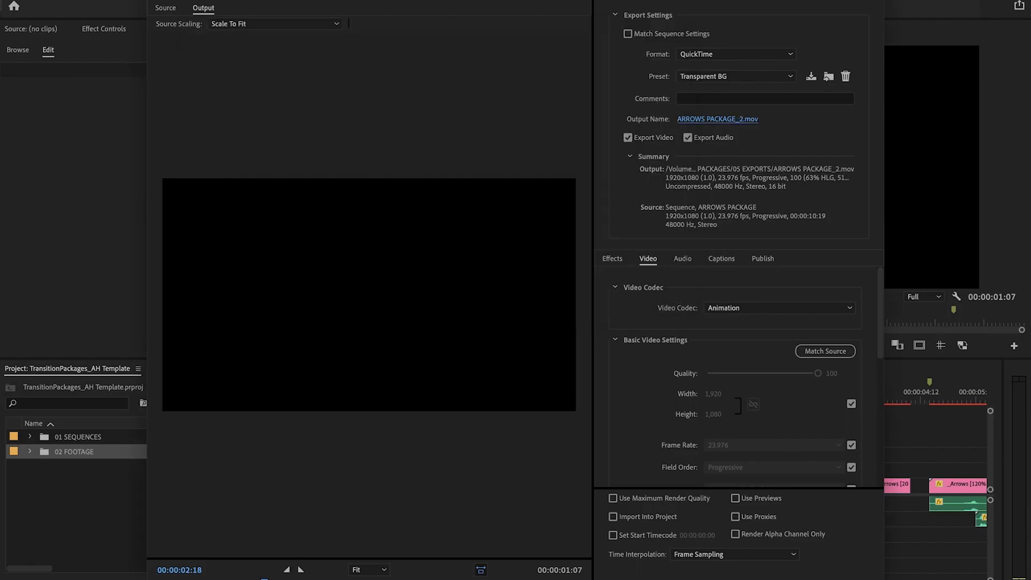
pyautogui.press('Return')
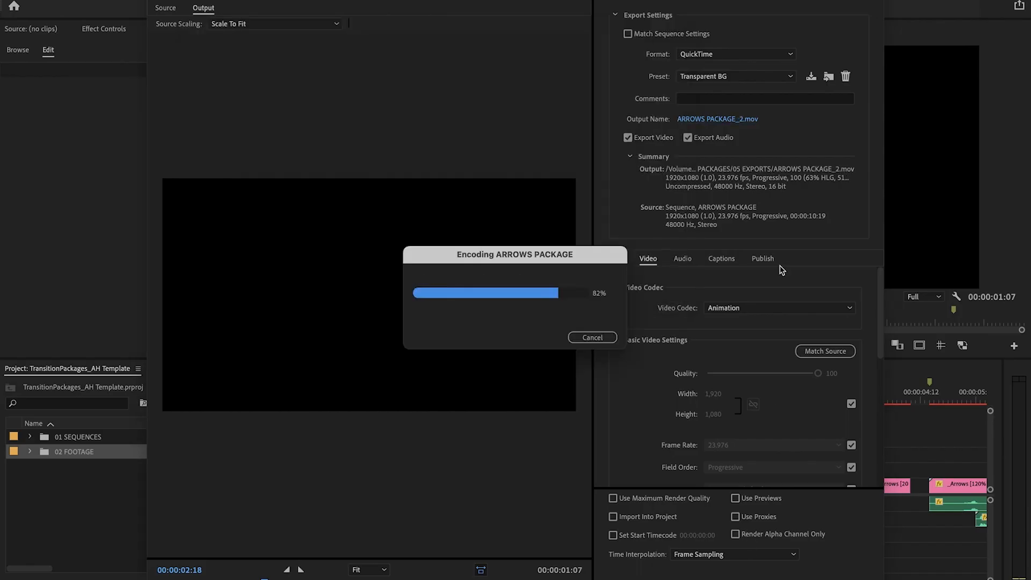
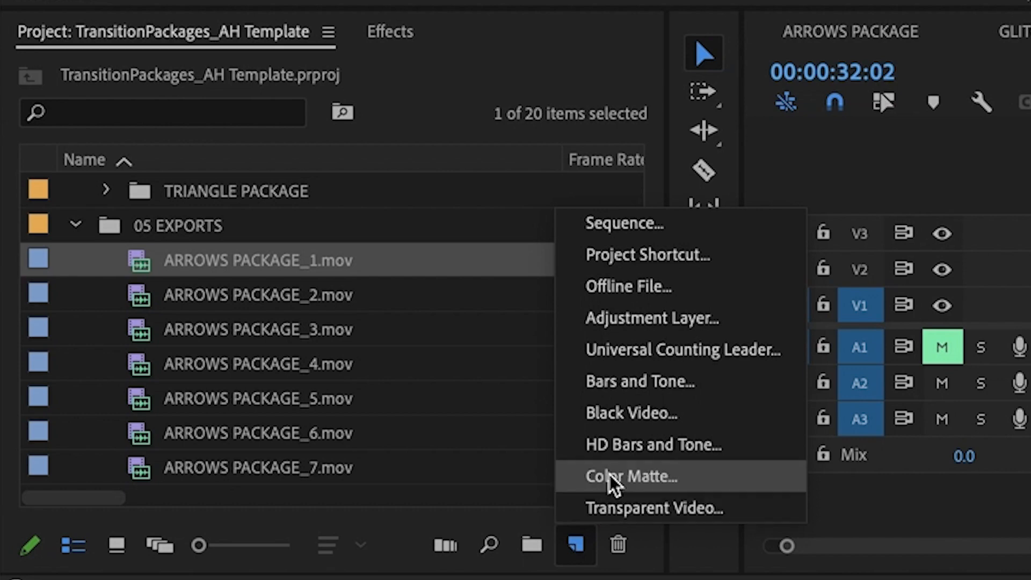
# Create a 1920 × 1080 color matte with hex 336699 named BLUE and place it on V1 right after the P1555037.MOV clip.
pyautogui.click(637, 472)
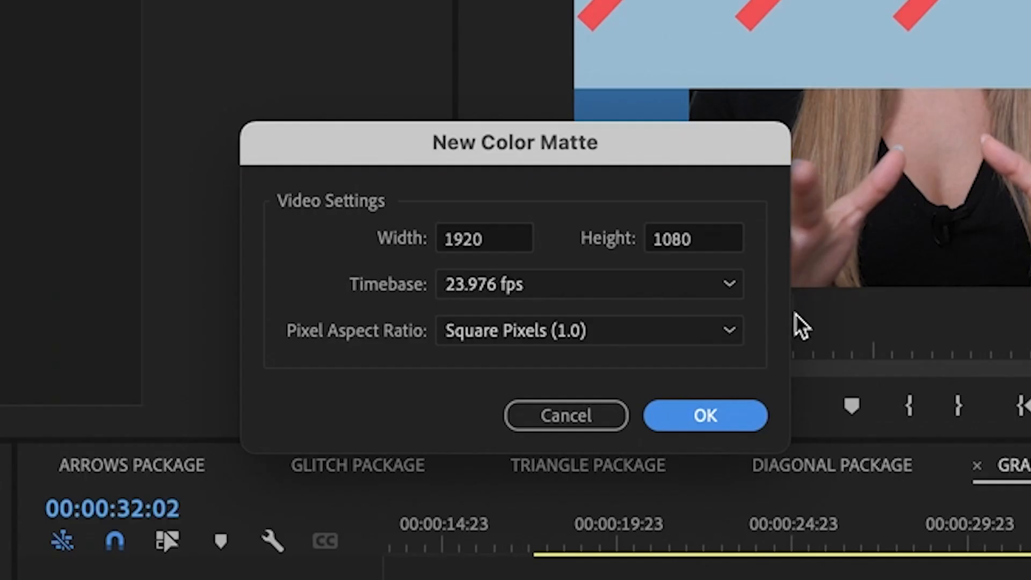
pyautogui.click(717, 412)
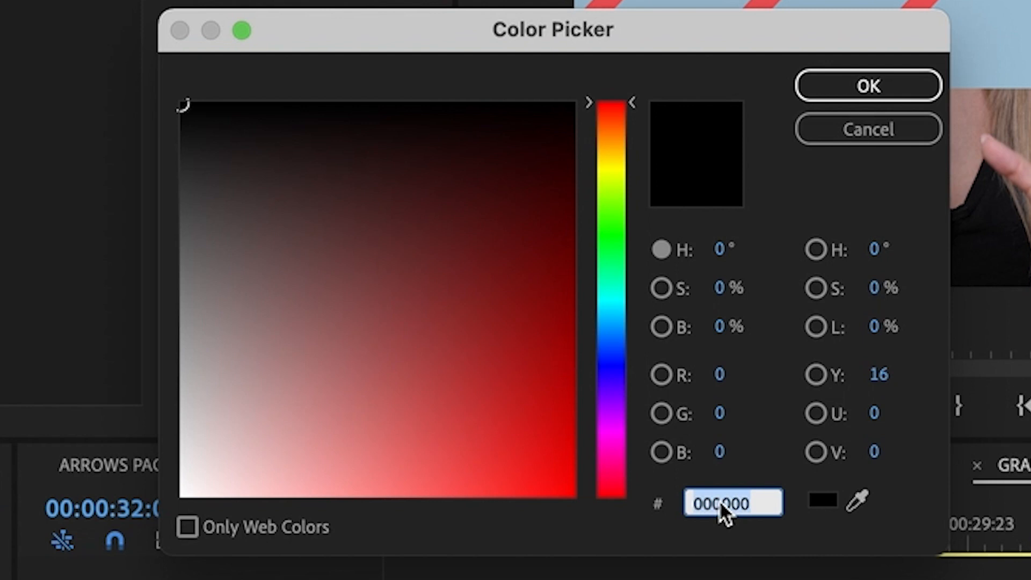
pyautogui.write('336699')
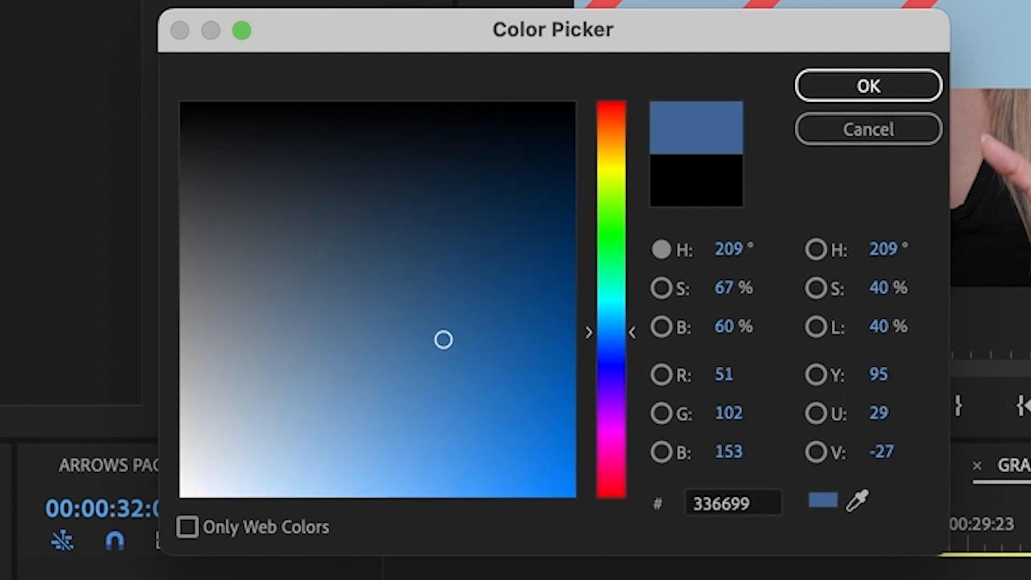
pyautogui.press('Return')
pyautogui.write('BLUE')
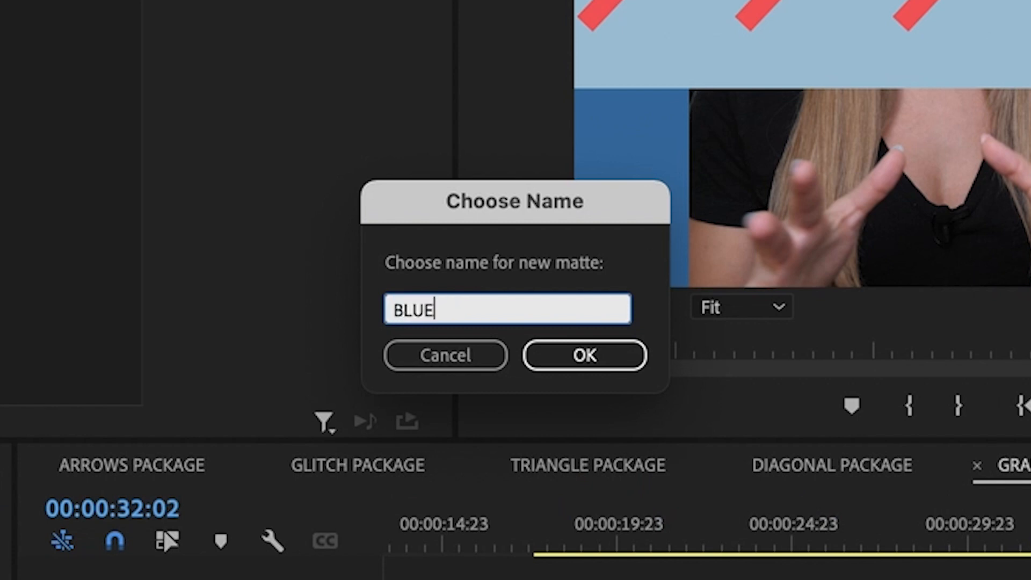
pyautogui.press('Return')
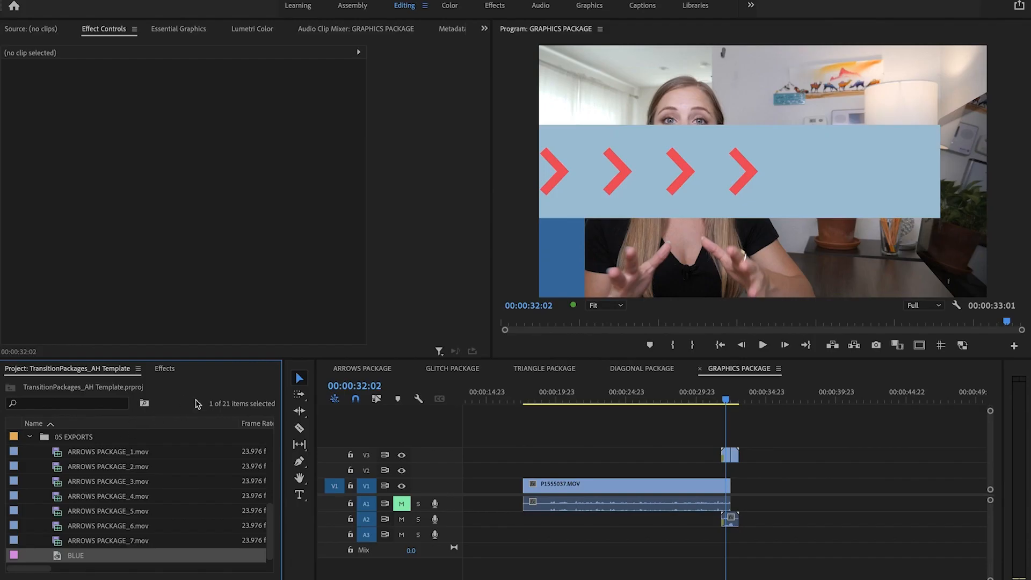
pyautogui.moveTo(187, 533); pyautogui.dragTo(736, 493)
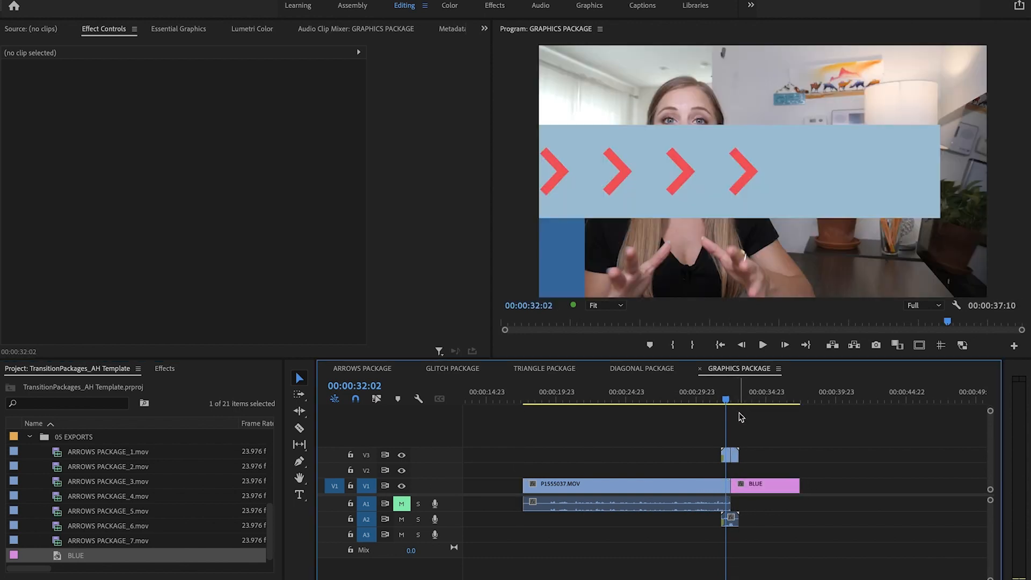
# Step frame by frame through the arrow transition over the cut from the interview clip to the blue matte.
pyautogui.moveTo(729, 400); pyautogui.dragTo(731, 400)
pyautogui.press('Right')
pyautogui.press('Right')
pyautogui.press('Right')
pyautogui.press('Right')
pyautogui.press('Right')
pyautogui.press('Right')
pyautogui.press('Right')
pyautogui.press('Right')
pyautogui.press('Right')
pyautogui.press('Right')
pyautogui.press('Right')
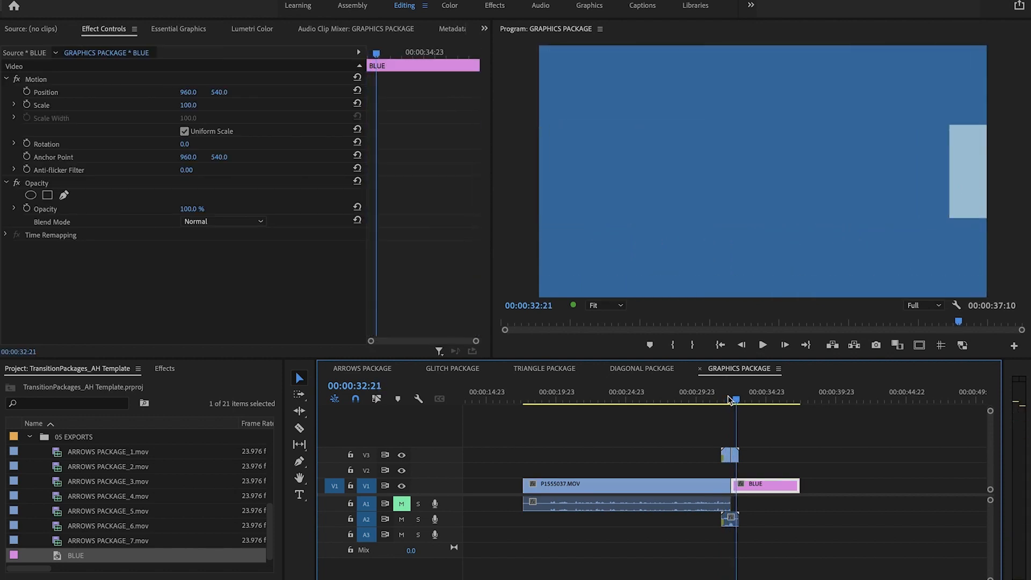
pyautogui.moveTo(729, 400)
pyautogui.mouseDown()
pyautogui.moveTo(747, 398)
pyautogui.moveTo(730, 400)
pyautogui.moveTo(737, 398)
pyautogui.mouseUp()
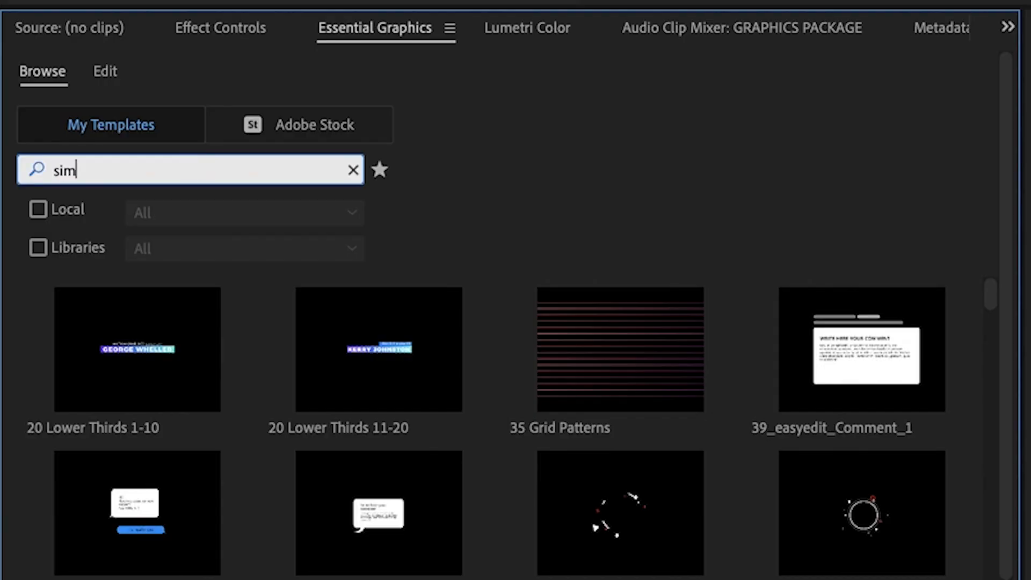
# Search the graphics templates for "simple" and place the first MA Simple Titles template on V2 above the blue matte.
pyautogui.write('ple')
pyautogui.click(184, 206)
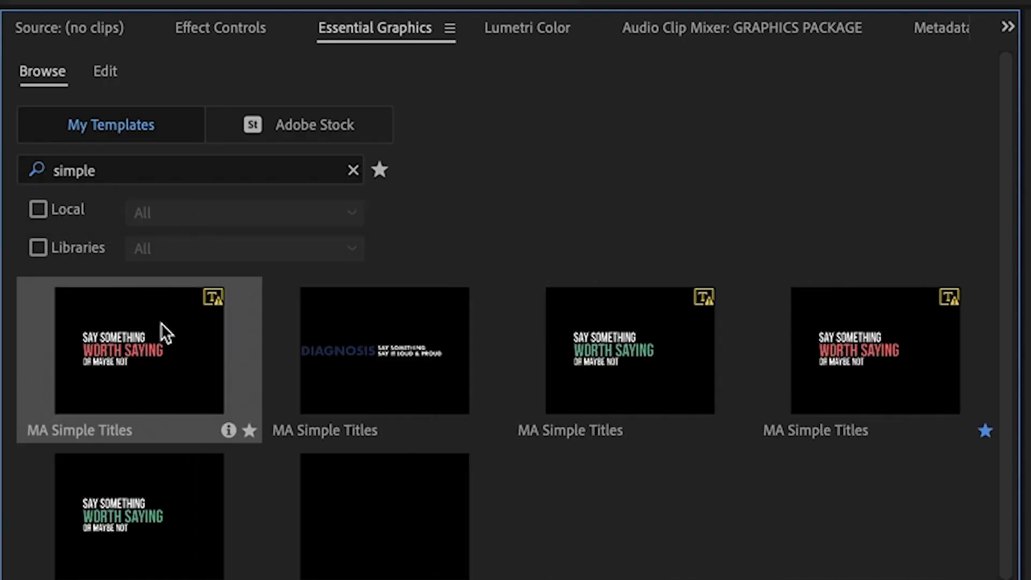
pyautogui.moveTo(160, 323); pyautogui.dragTo(730, 473)
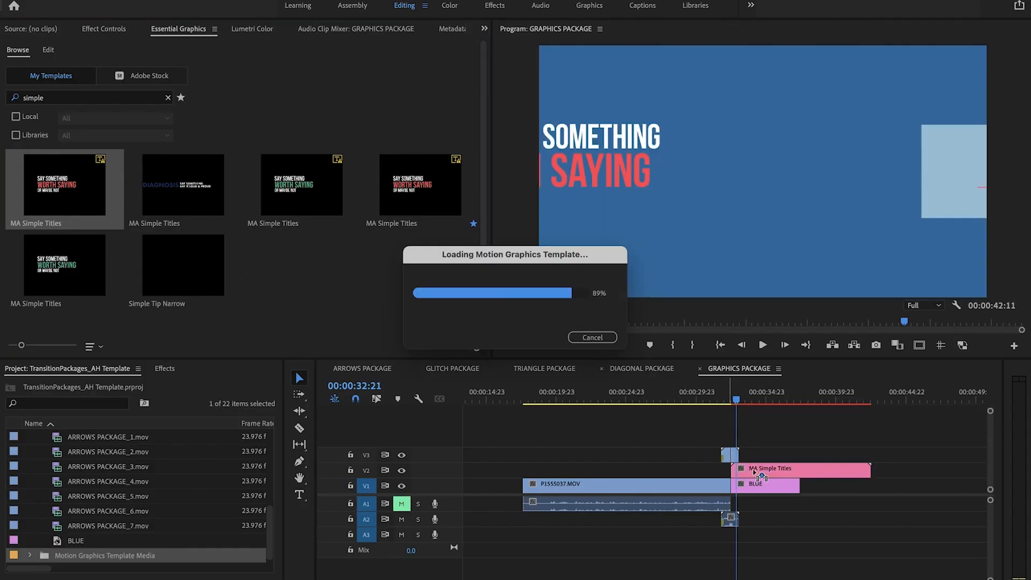
# Set Title 04 Text A of the MA Simple Titles clip to "Change The".
pyautogui.moveTo(725, 392); pyautogui.dragTo(767, 397)
pyautogui.click(761, 468)
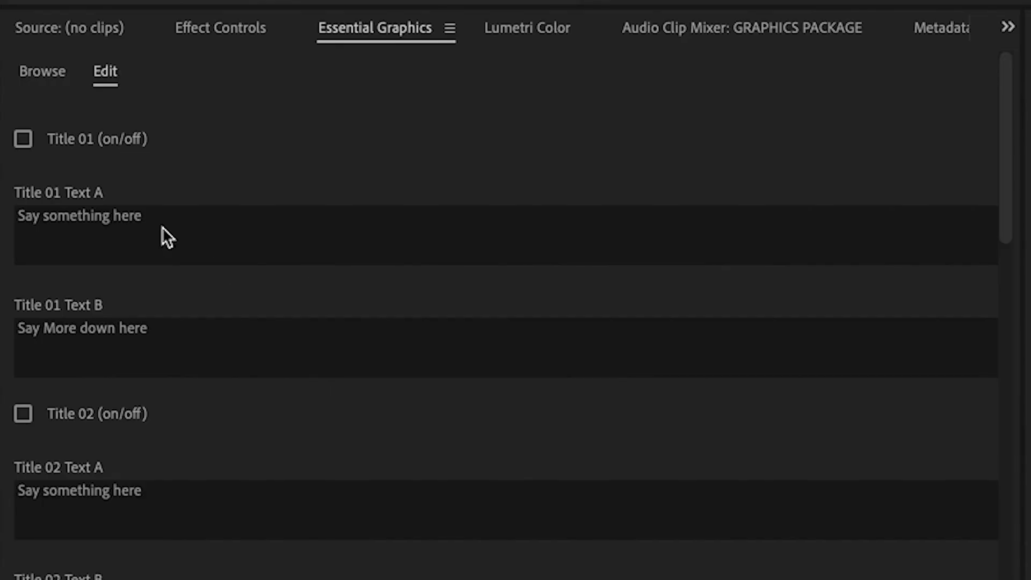
pyautogui.scroll(-4, 75, 125)
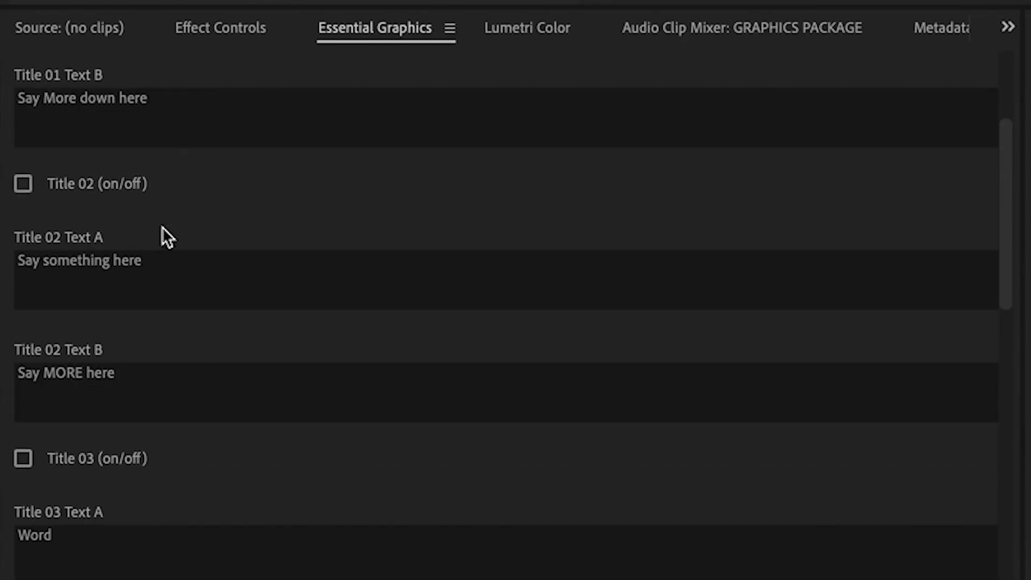
pyautogui.scroll(-10, 162, 227)
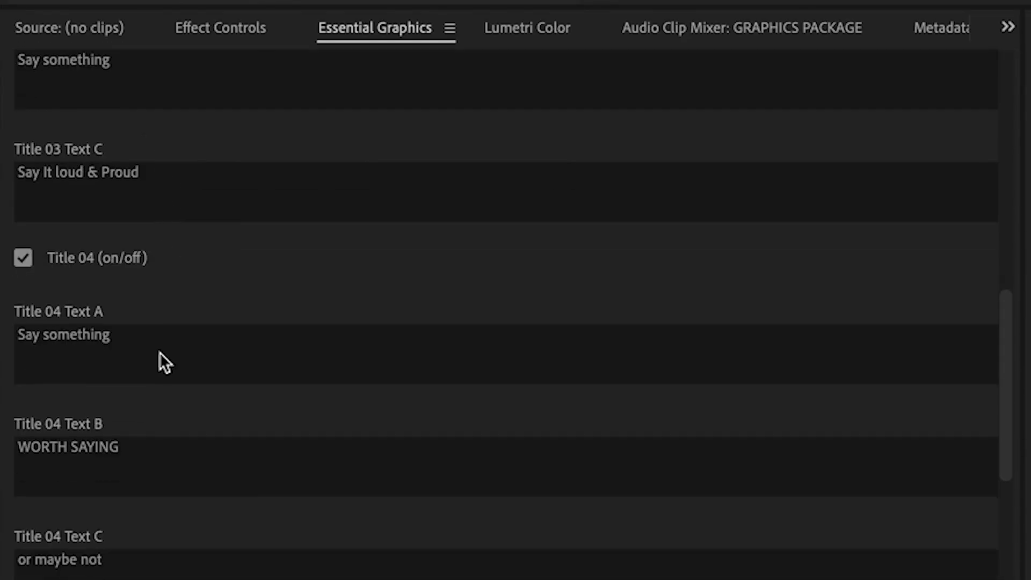
pyautogui.click(160, 361)
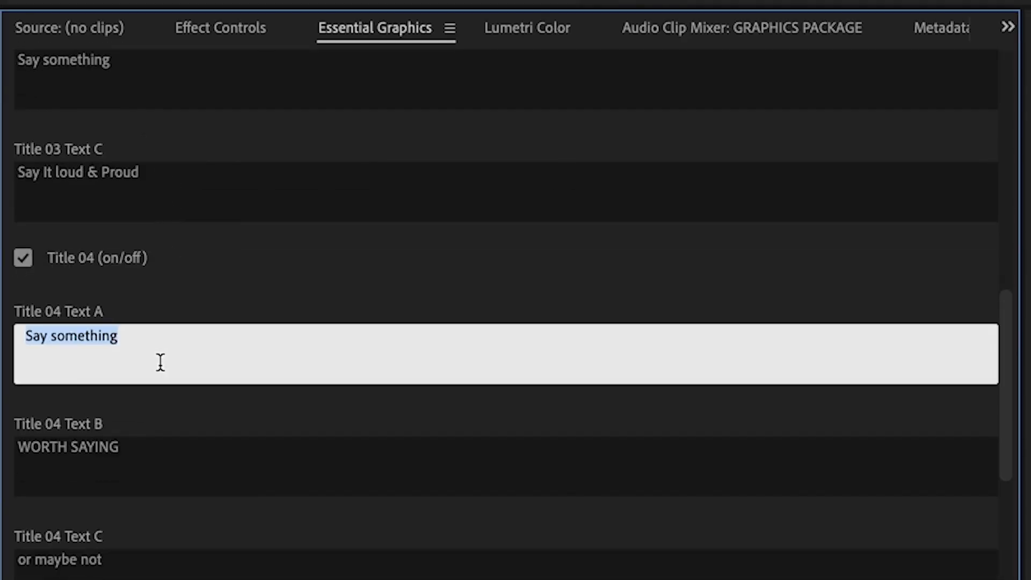
pyautogui.write('Change The')
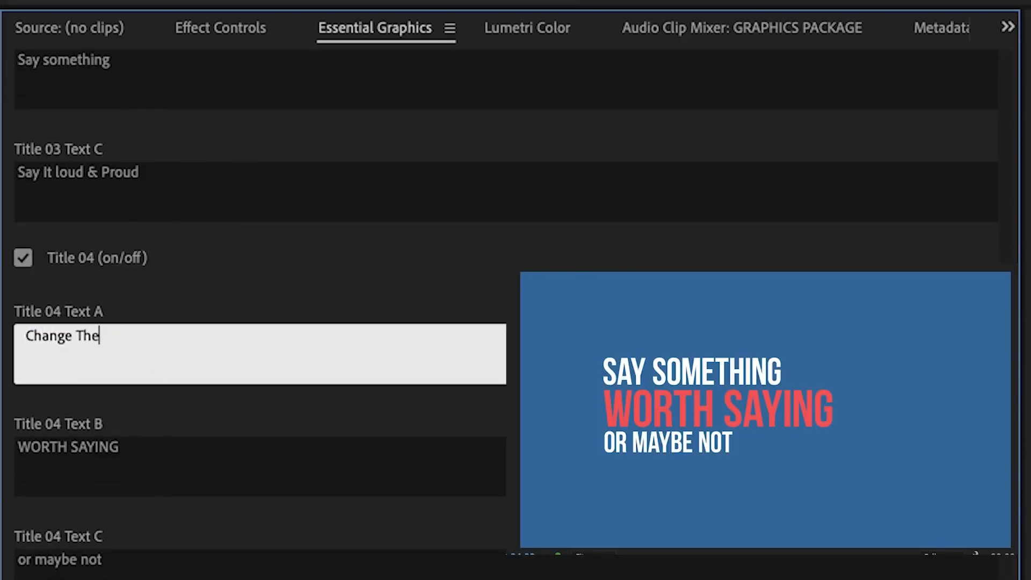
# Set Title 04 Text B to "Text However" and Text C to "You want".
pyautogui.press('Tab')
pyautogui.write('T')
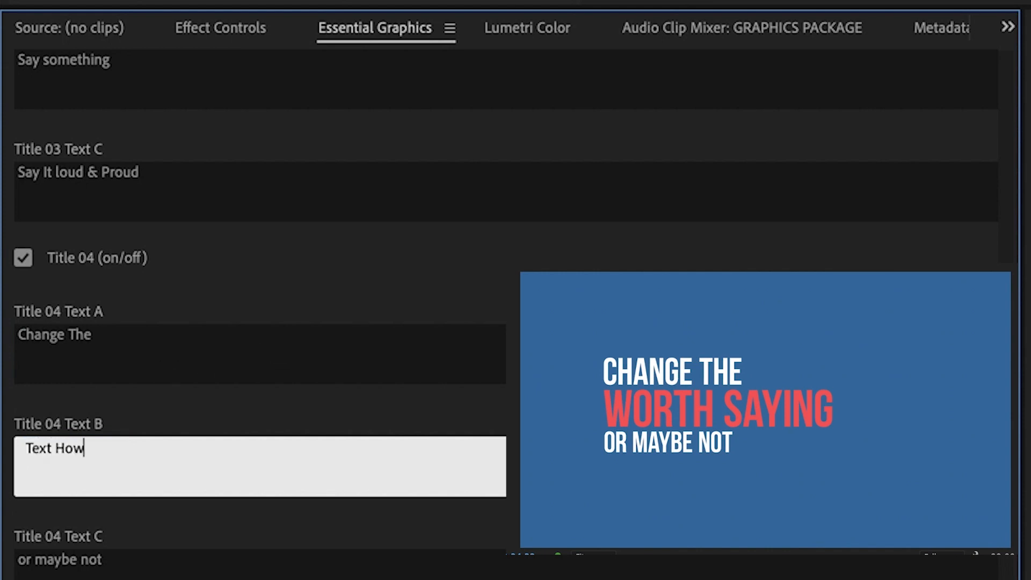
pyautogui.click(309, 416)
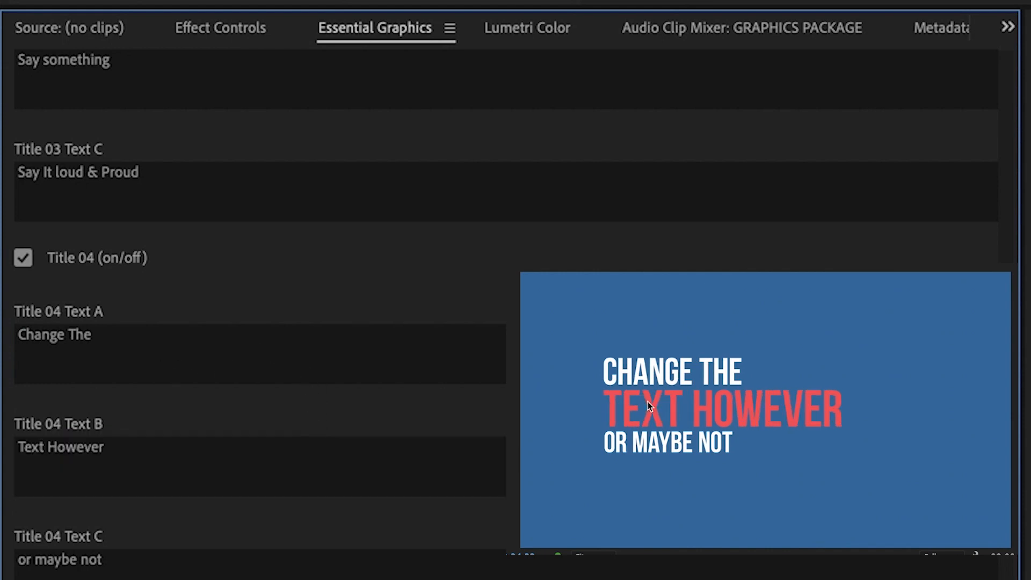
pyautogui.click(199, 561)
pyautogui.hotkey('ctrl', 'a')
pyautogui.write('Y')
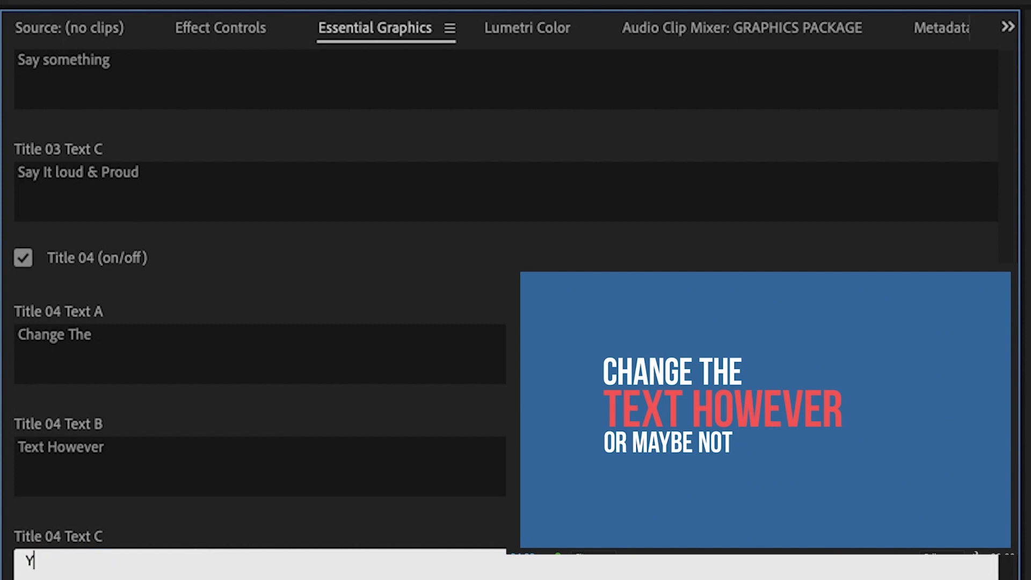
pyautogui.click(424, 539)
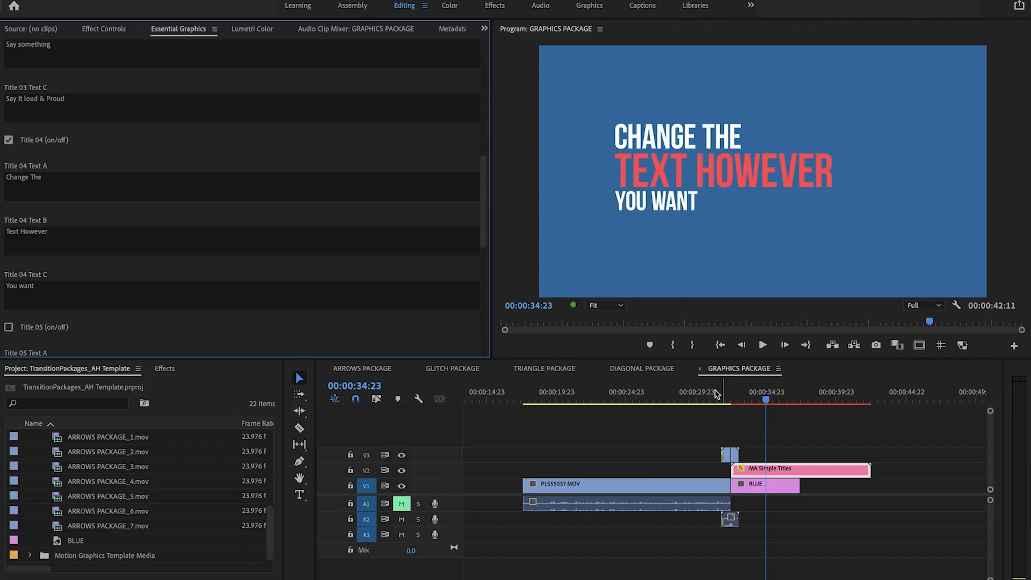
# Play back the transition into the edited title and remove the MA Simple Titles clip from V2.
pyautogui.click(717, 393)
pyautogui.press('space')
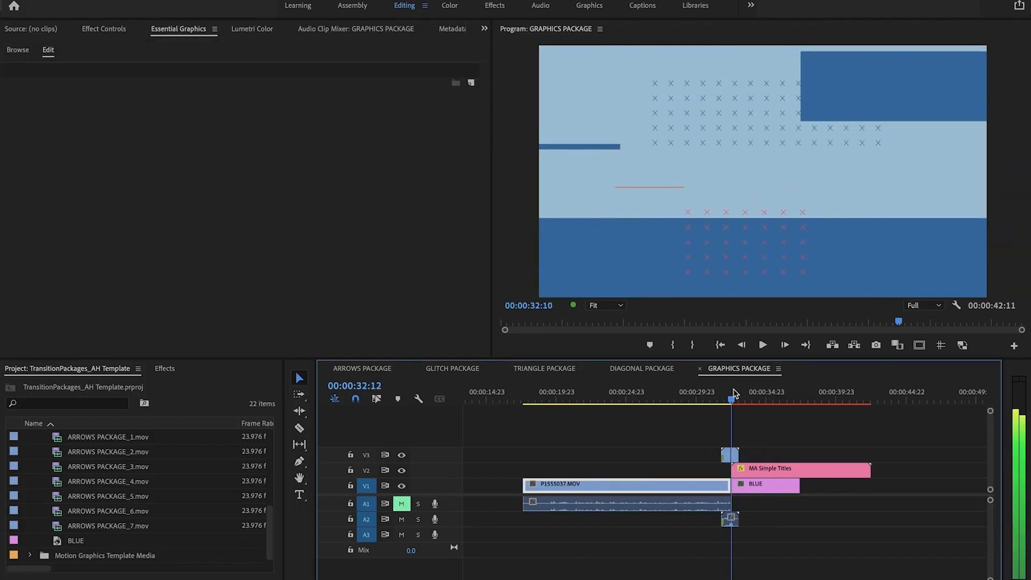
pyautogui.moveTo(776, 388)
pyautogui.mouseDown()
pyautogui.moveTo(788, 388)
pyautogui.moveTo(770, 388)
pyautogui.mouseUp()
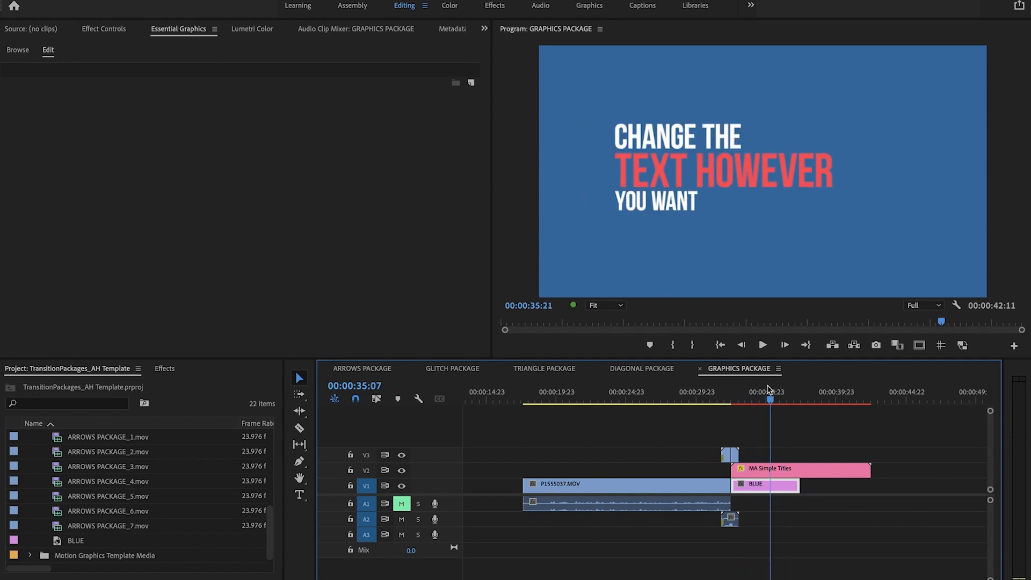
pyautogui.click(759, 467)
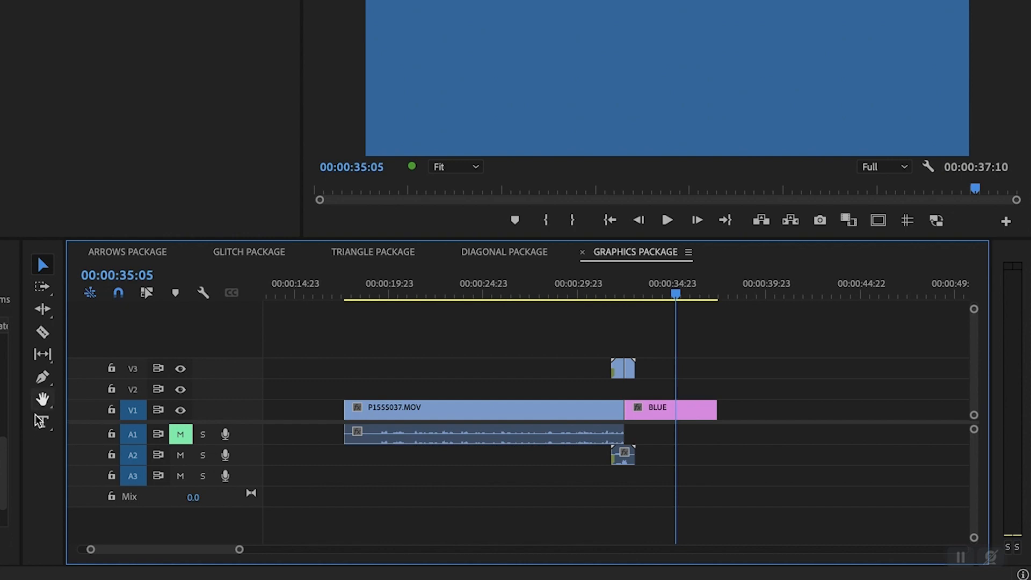
# Add the text "Step one" with the Type tool over the blue matte in the program frame.
pyautogui.click(40, 421)
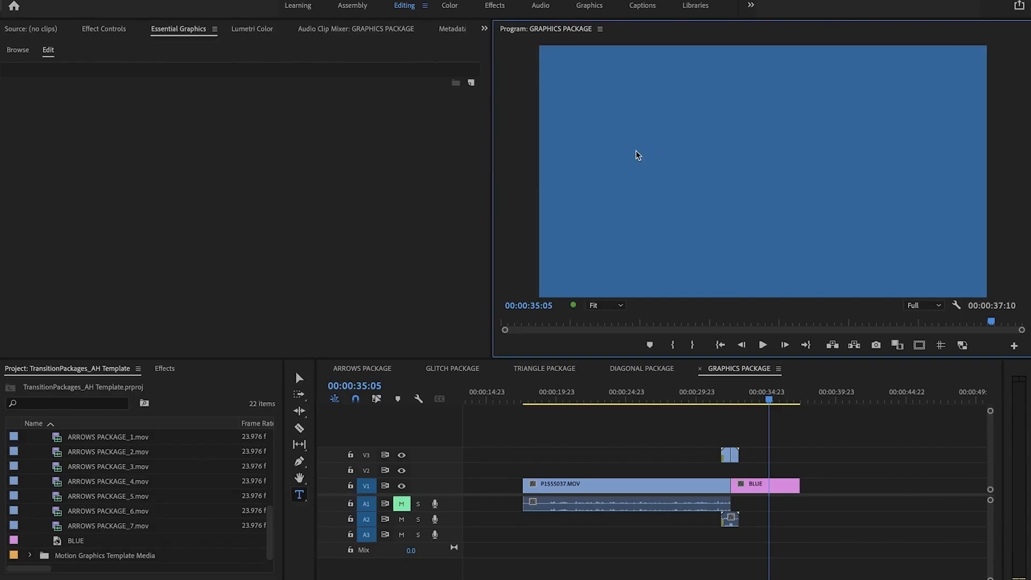
pyautogui.click(638, 155)
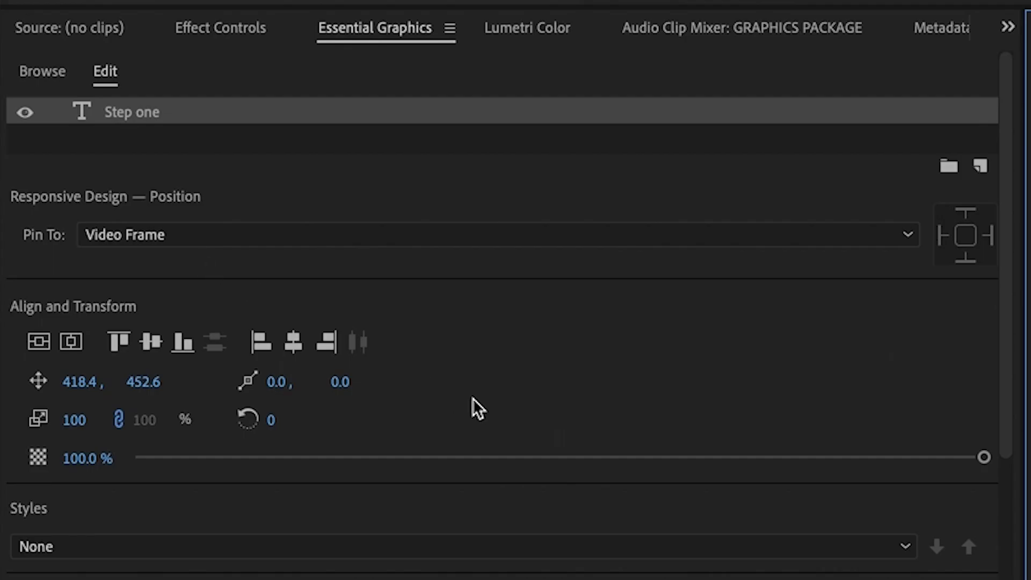
# Try to apply the Bebas Neue Bold font to the "Step one" text layer.
pyautogui.scroll(-4, 226, 212)
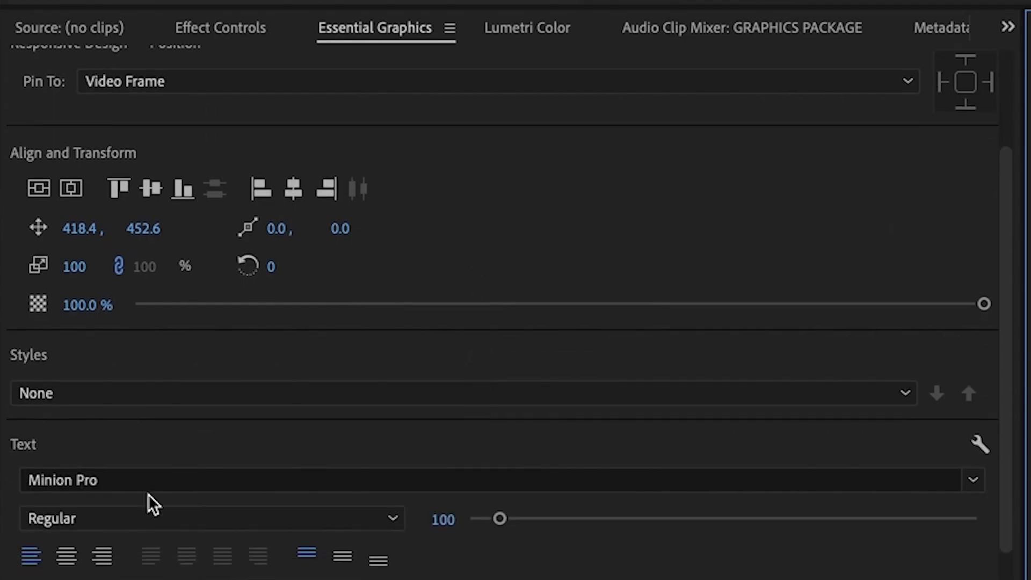
pyautogui.click(157, 482)
pyautogui.write('beb')
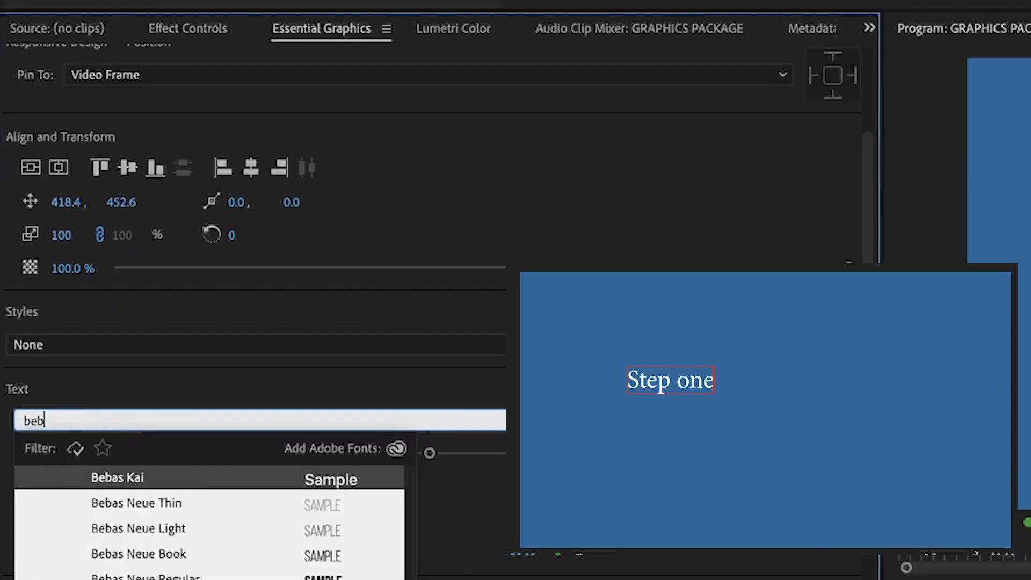
pyautogui.click(139, 579)
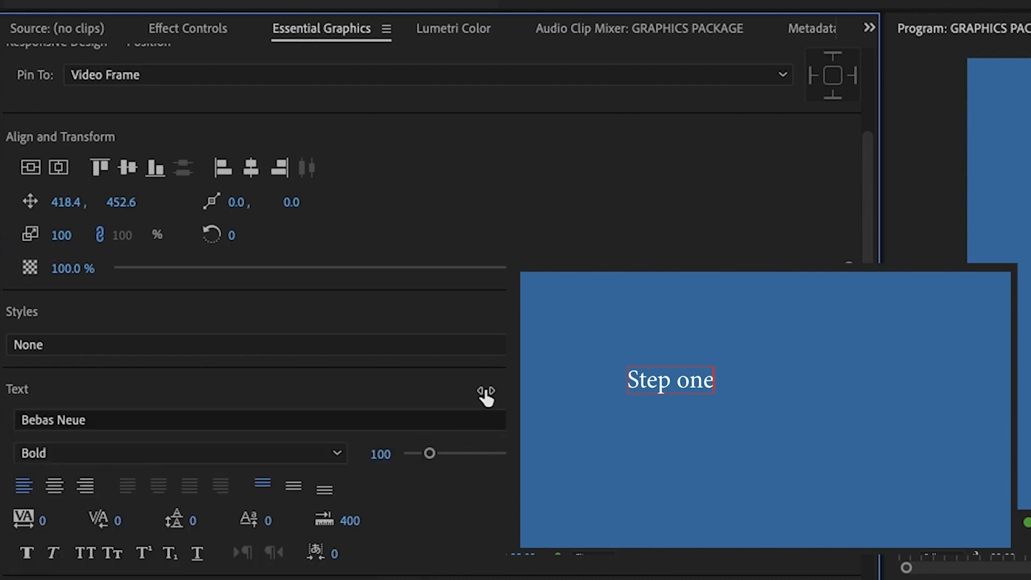
# Select all of the "Step one" text and set it to Bebas Neue Bold at size 206.
pyautogui.tripleClick(668, 381)
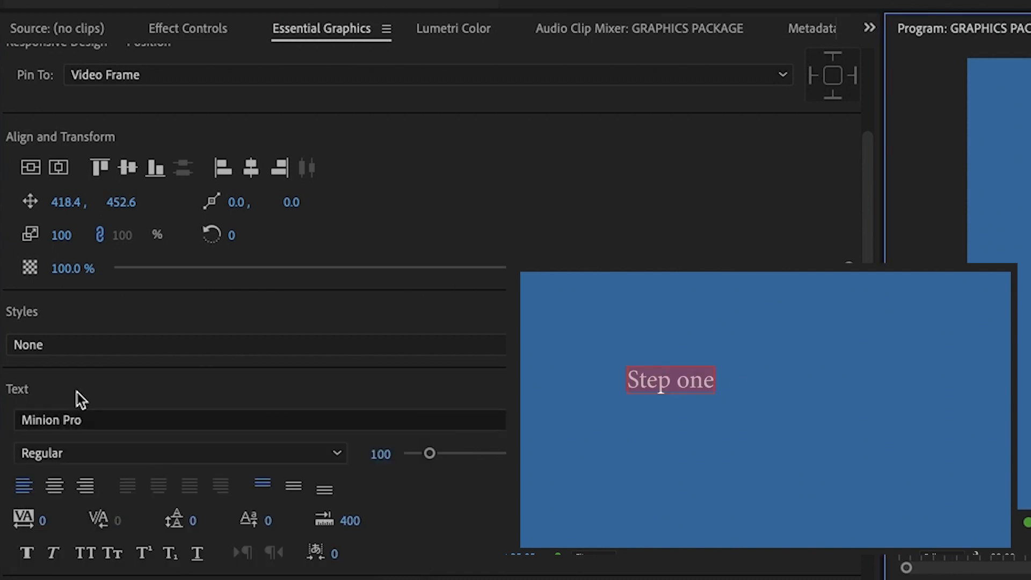
pyautogui.click(77, 415)
pyautogui.write('be')
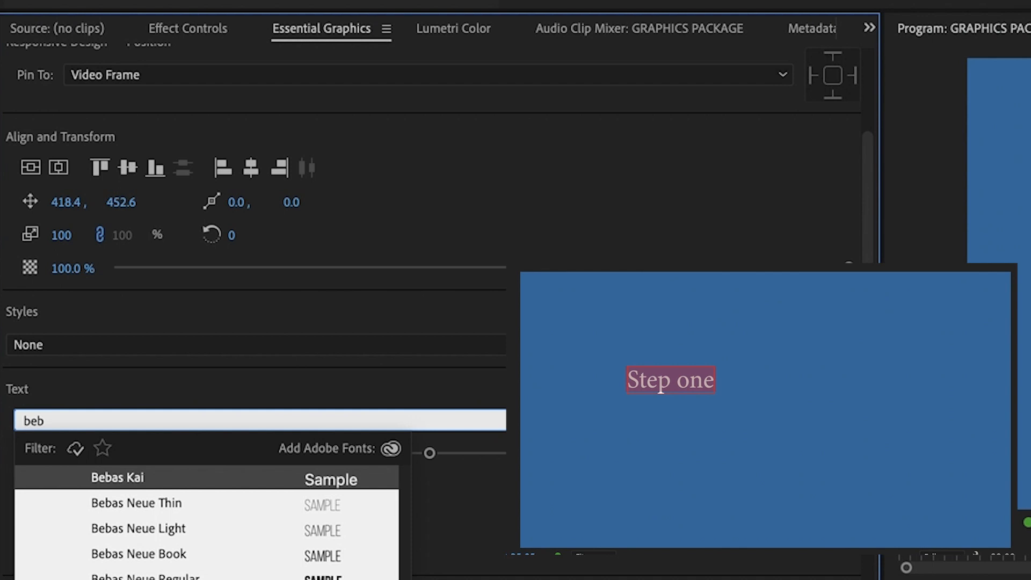
pyautogui.write('b')
pyautogui.click(309, 577)
pyautogui.moveTo(433, 455); pyautogui.dragTo(457, 457)
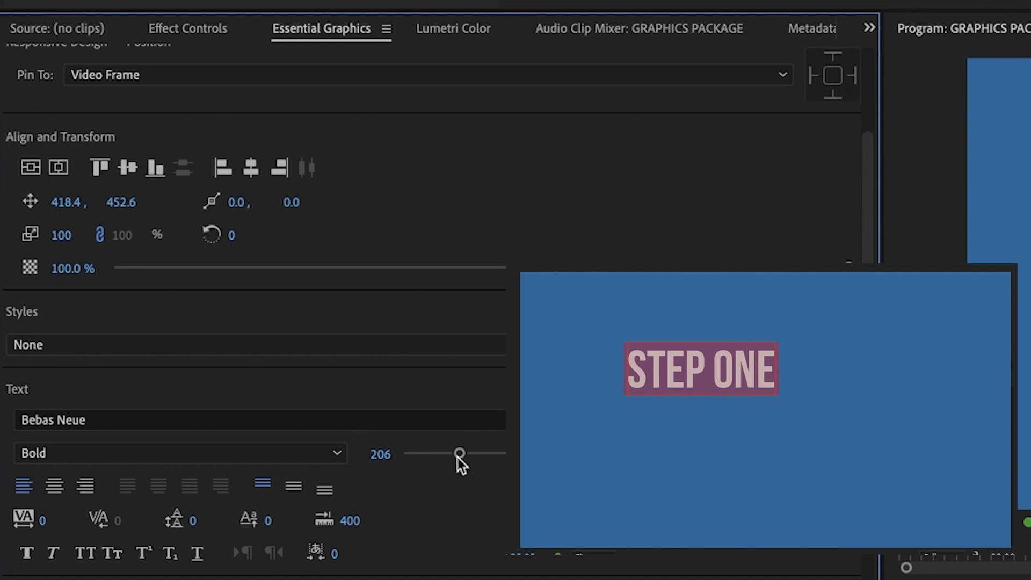
# Center-align the "Step one" text and center it vertically and horizontally in the frame.
pyautogui.click(52, 488)
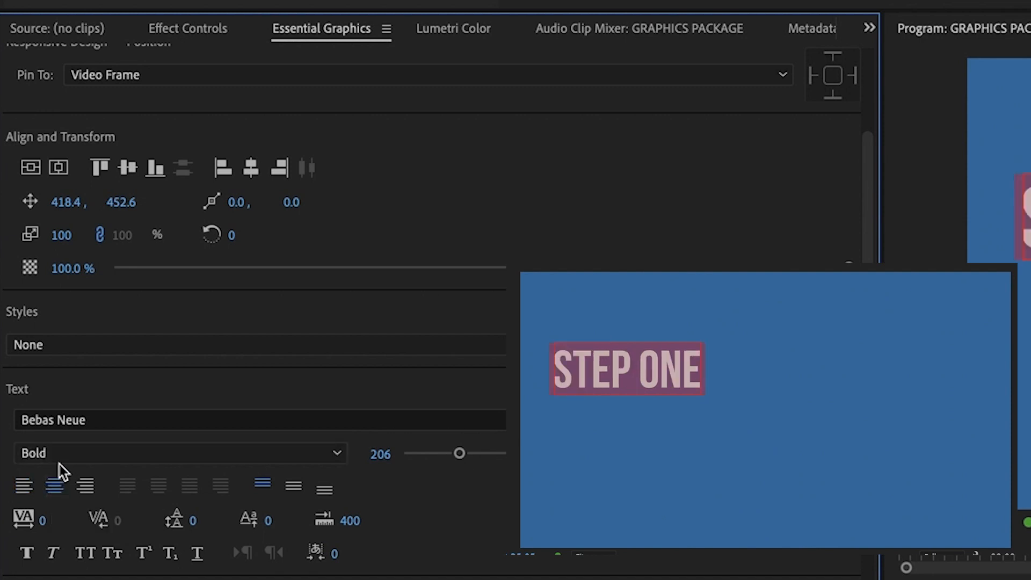
pyautogui.click(35, 169)
pyautogui.click(55, 172)
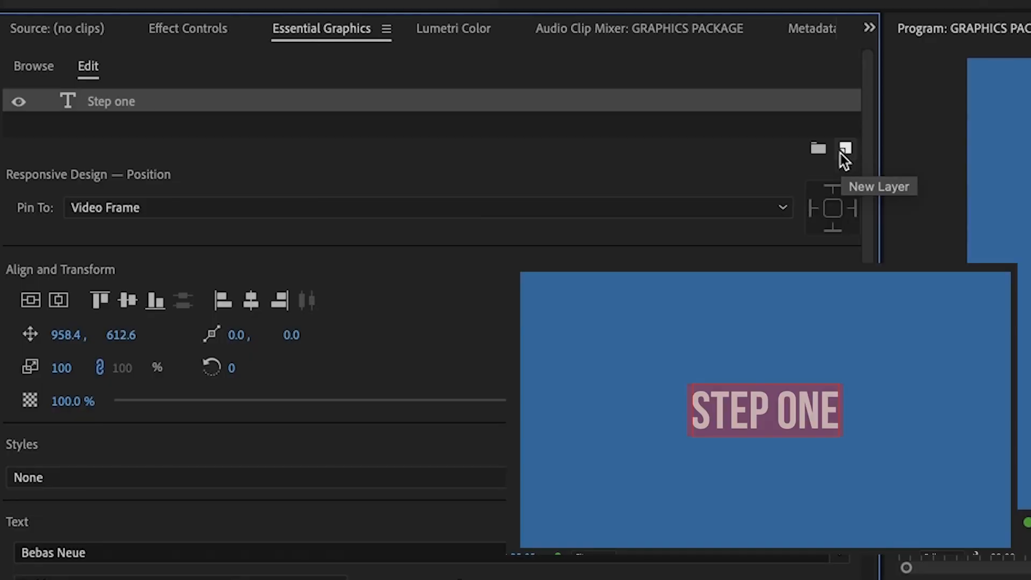
# Add a rectangle shape layer to the "Step one" graphic and place it beneath the text layer.
pyautogui.click(847, 156)
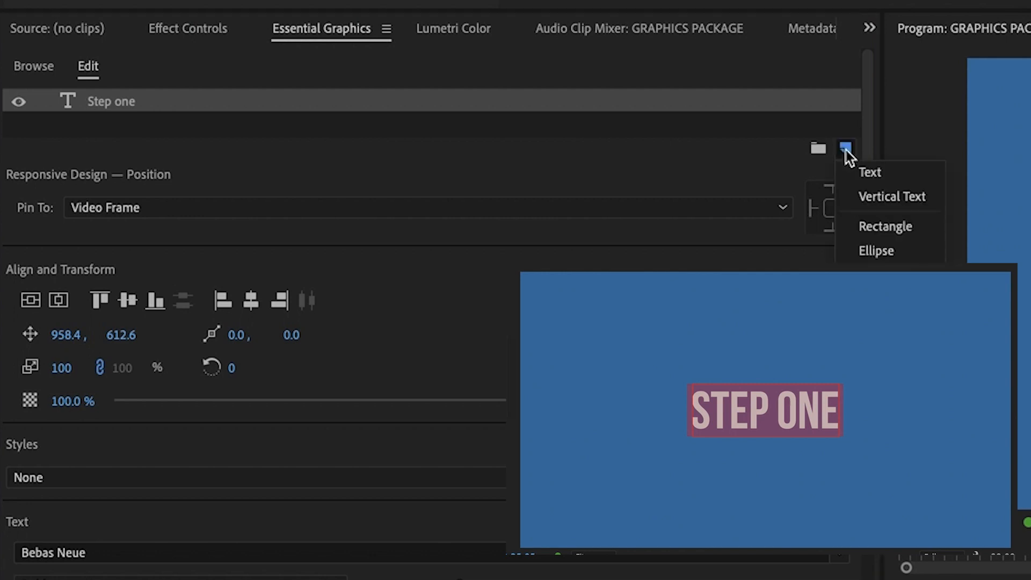
pyautogui.click(885, 227)
pyautogui.moveTo(119, 103); pyautogui.dragTo(113, 128)
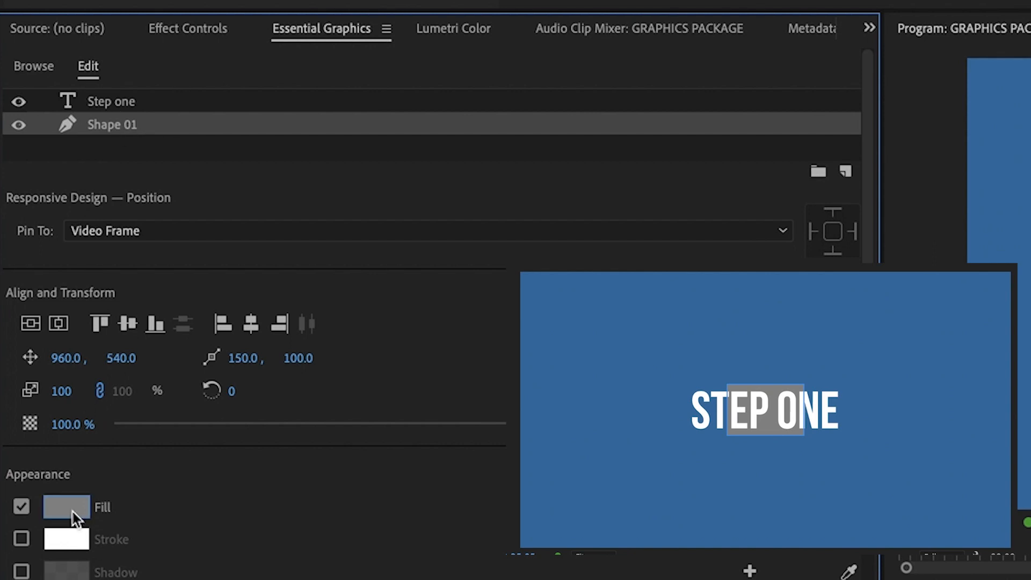
# Fill the rectangle with light blue 99BBD0 and widen it into a box that frames the whole "Step one" text.
pyautogui.click(73, 510)
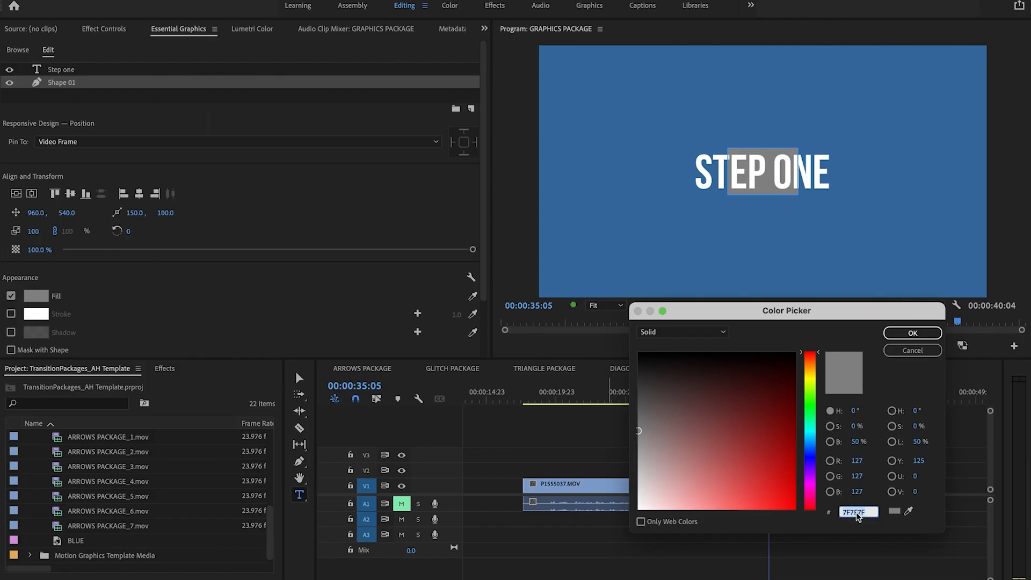
pyautogui.write('9FB8CD')
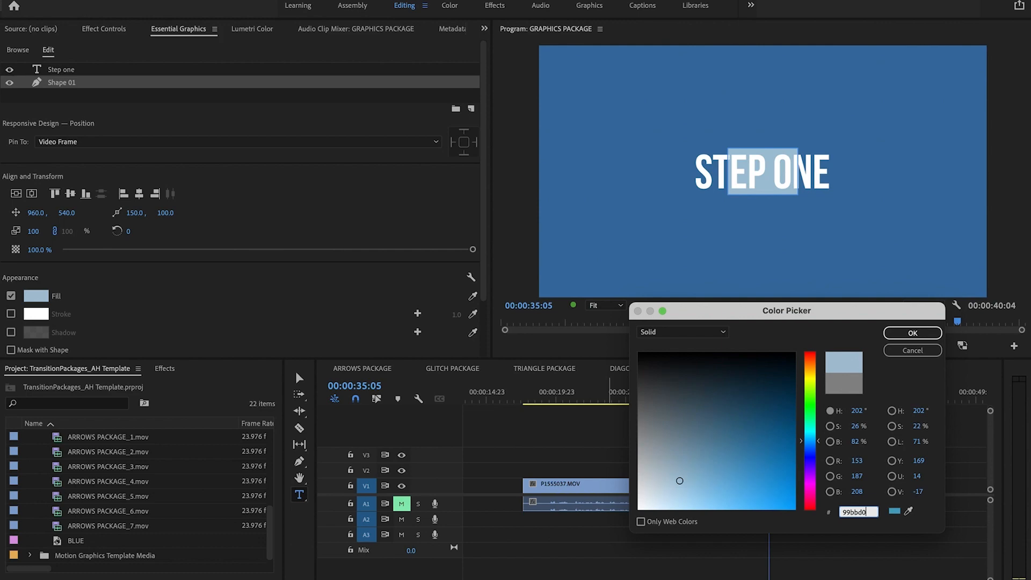
pyautogui.press('Return')
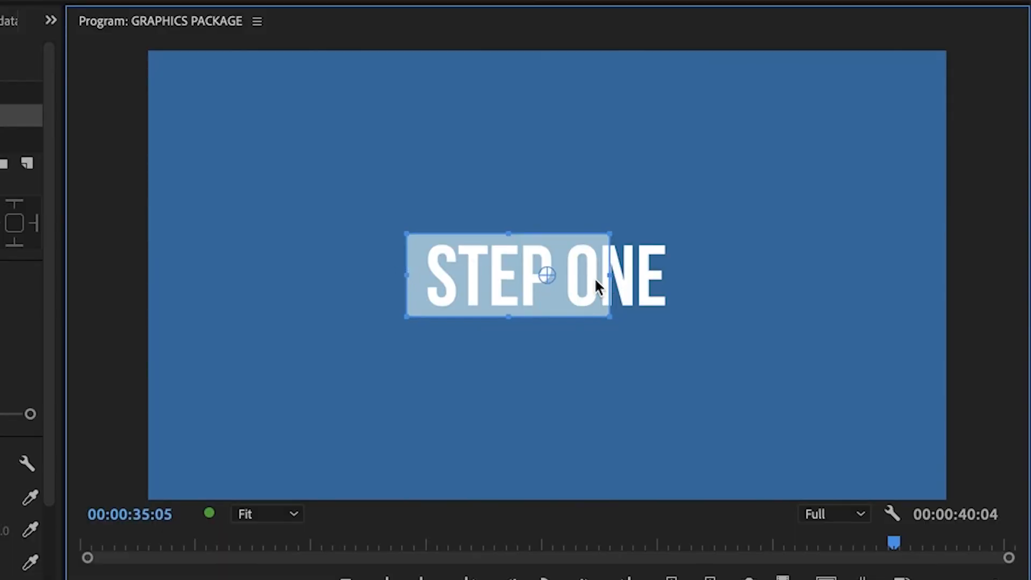
pyautogui.moveTo(604, 280); pyautogui.dragTo(675, 277)
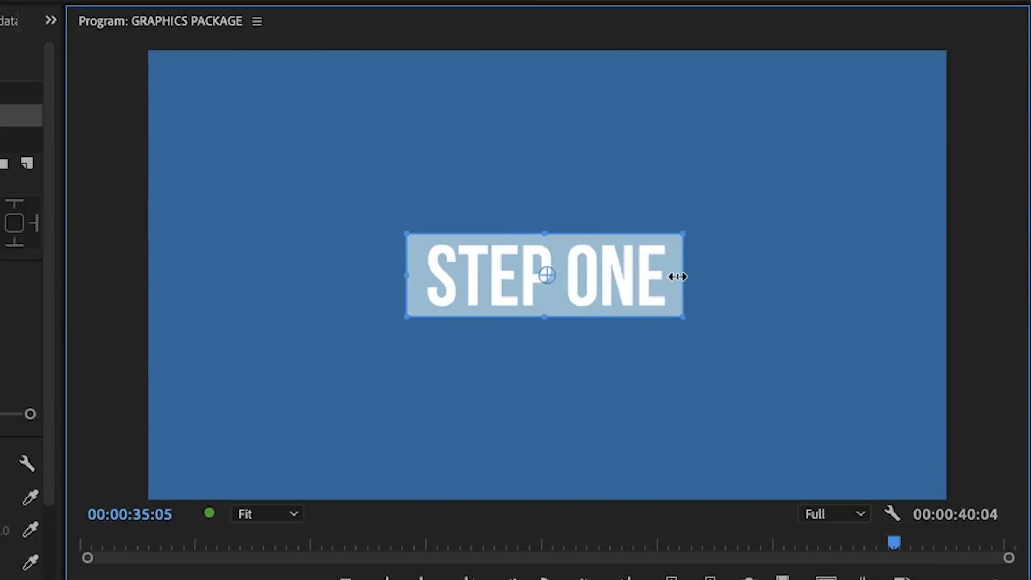
# Fit the "Step one" title clip on V2 to start and end with the BLUE matte clip, and play it back.
pyautogui.click(788, 476)
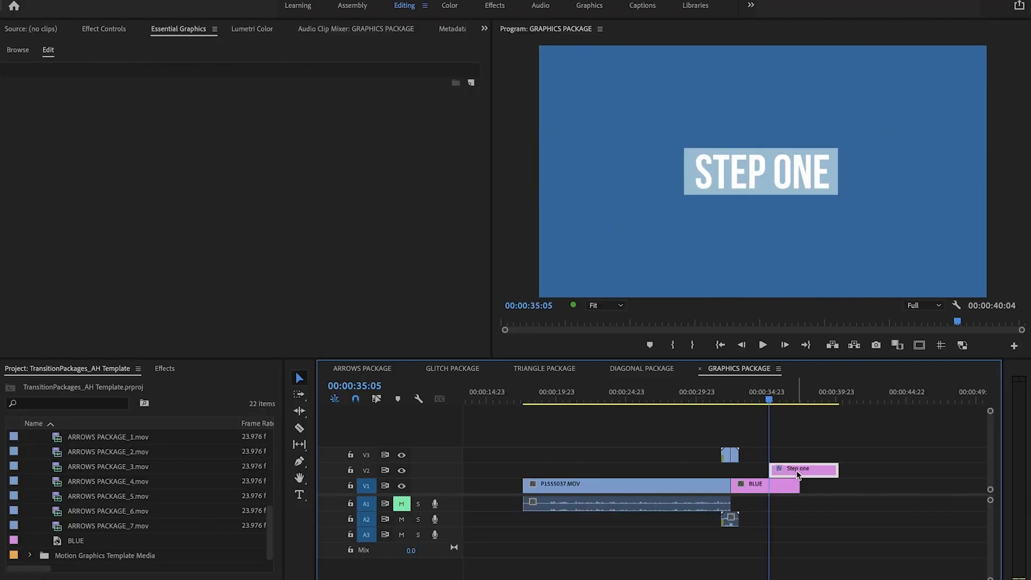
pyautogui.moveTo(799, 474); pyautogui.dragTo(756, 471)
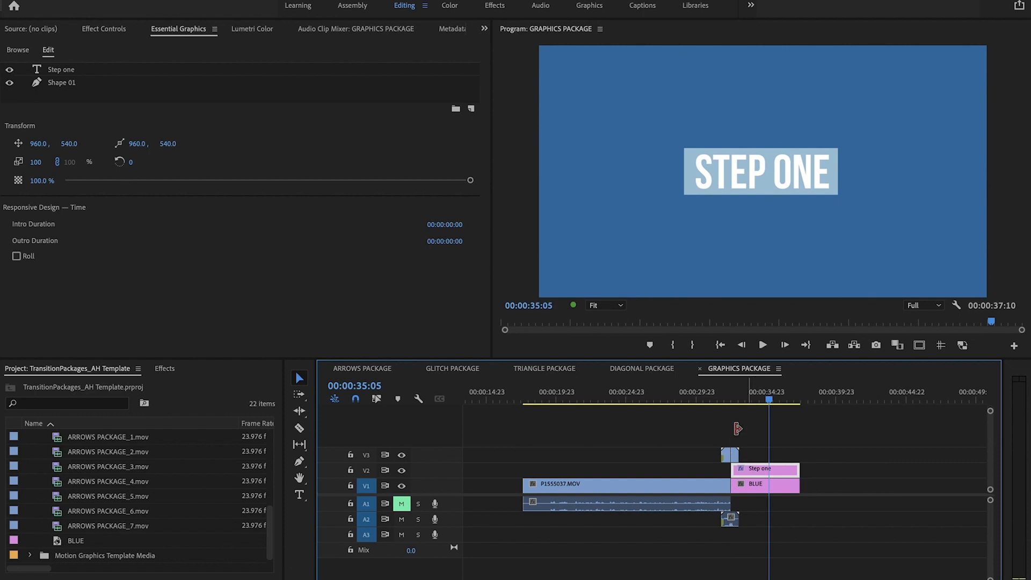
pyautogui.click(715, 397)
pyautogui.press('space')
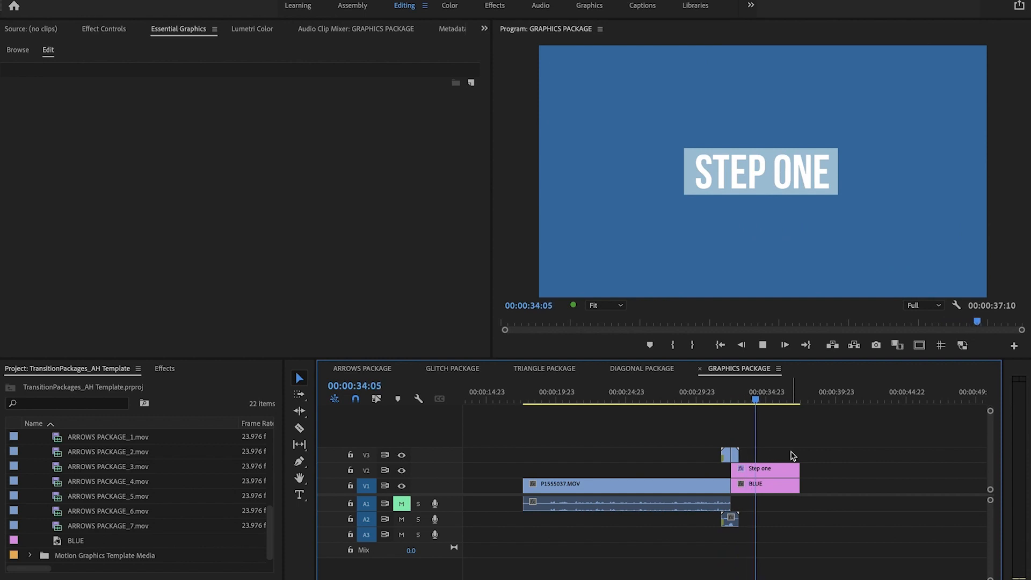
# Split the "Step one" title clip on V2 at 00:00:34:10 with the Razor tool.
pyautogui.press('c')
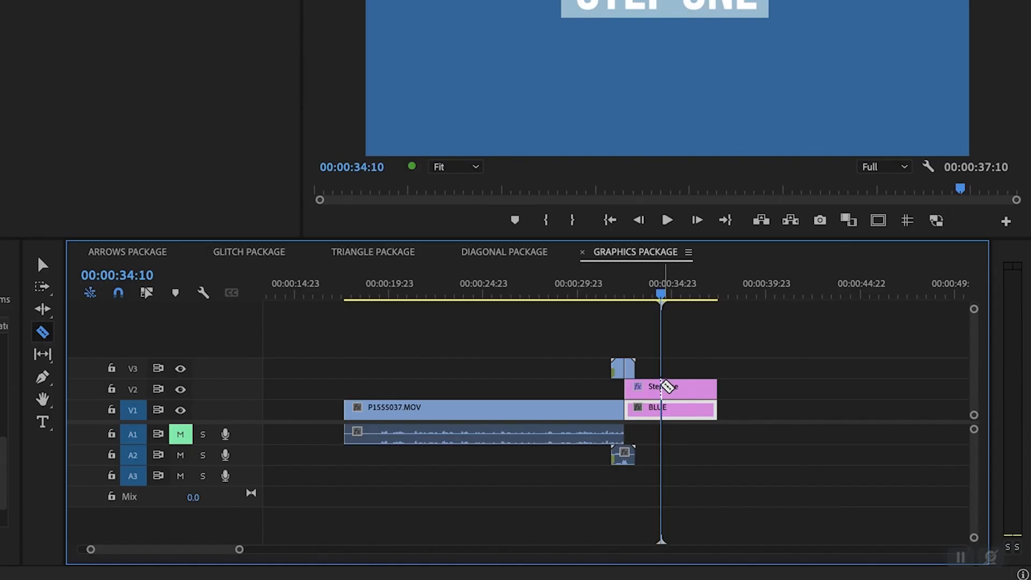
pyautogui.click(665, 388)
pyautogui.press('v')
# Delete the light blue rectangle layer from the second part of the split title clip.
pyautogui.moveTo(665, 291); pyautogui.dragTo(674, 296)
pyautogui.click(687, 390)
pyautogui.click(757, 191)
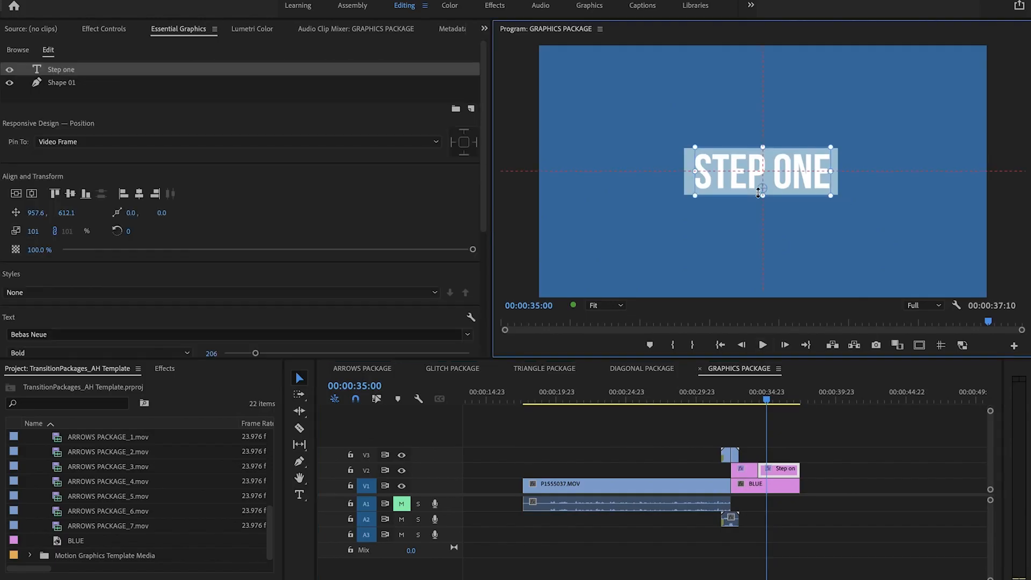
pyautogui.click(690, 184)
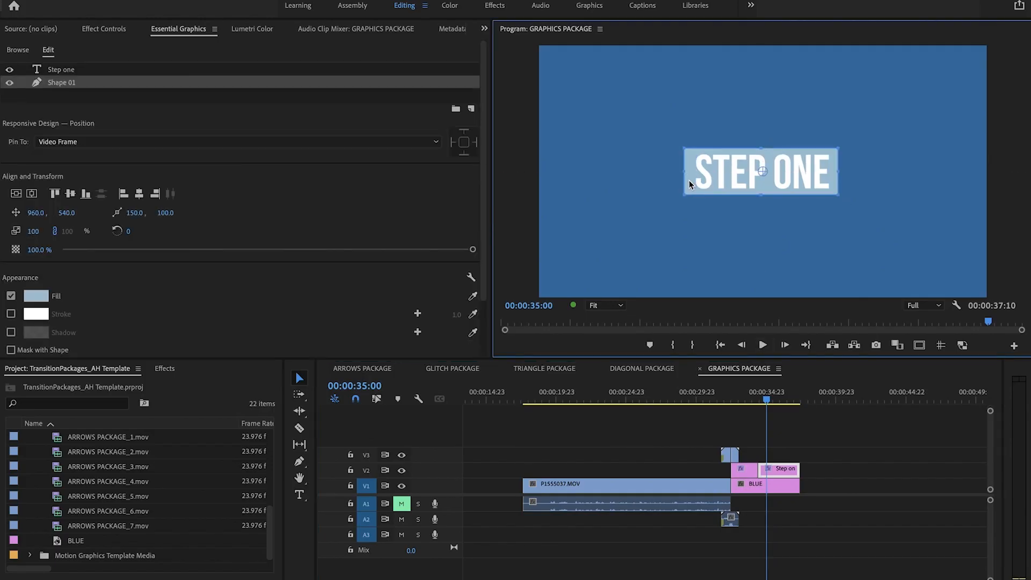
pyautogui.click(59, 84)
pyautogui.press('Delete')
# Replace the text in the second title clip with "Start simple" and play it back.
pyautogui.click(767, 173)
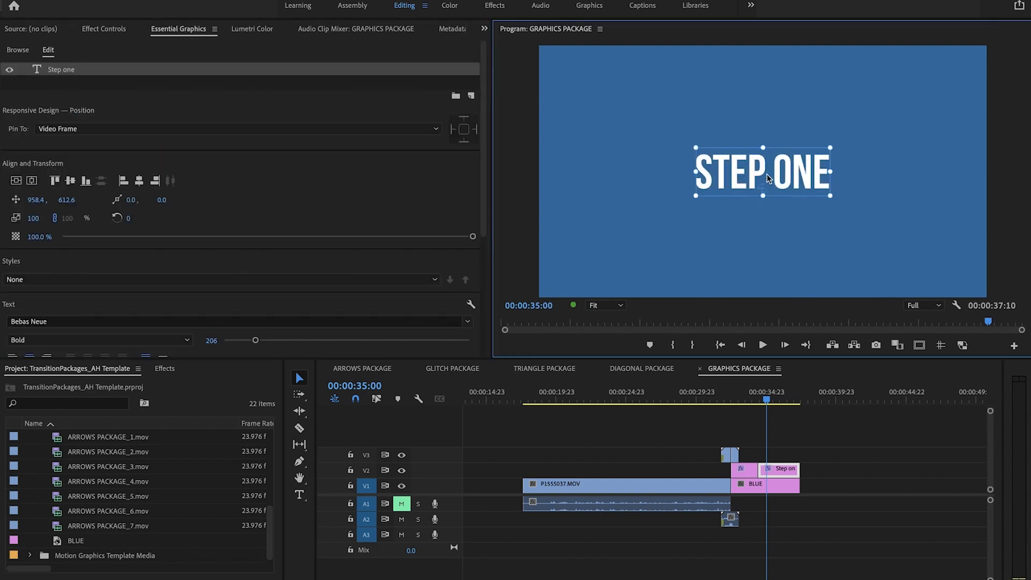
pyautogui.doubleClick(767, 173)
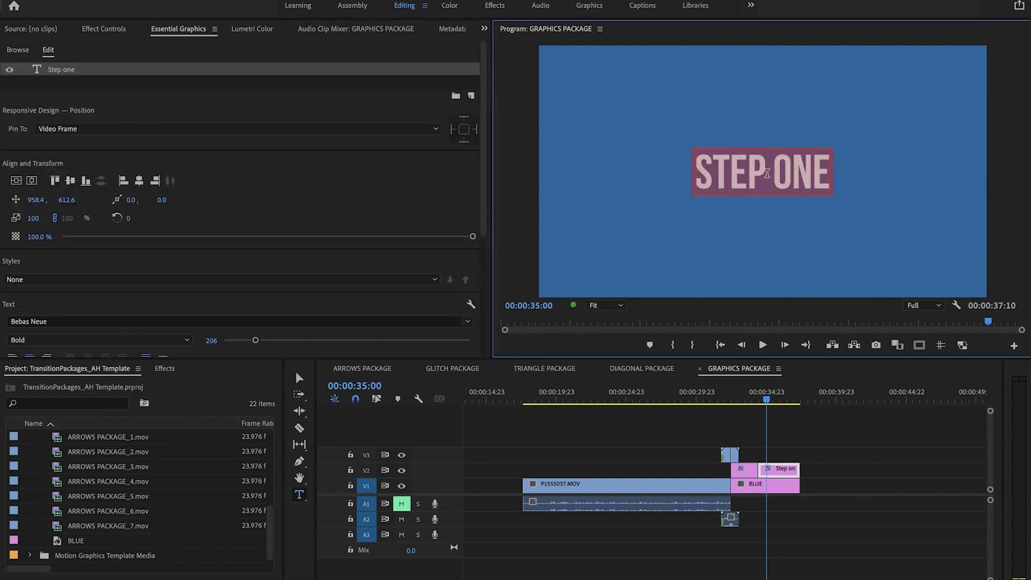
pyautogui.write('Start simpl')
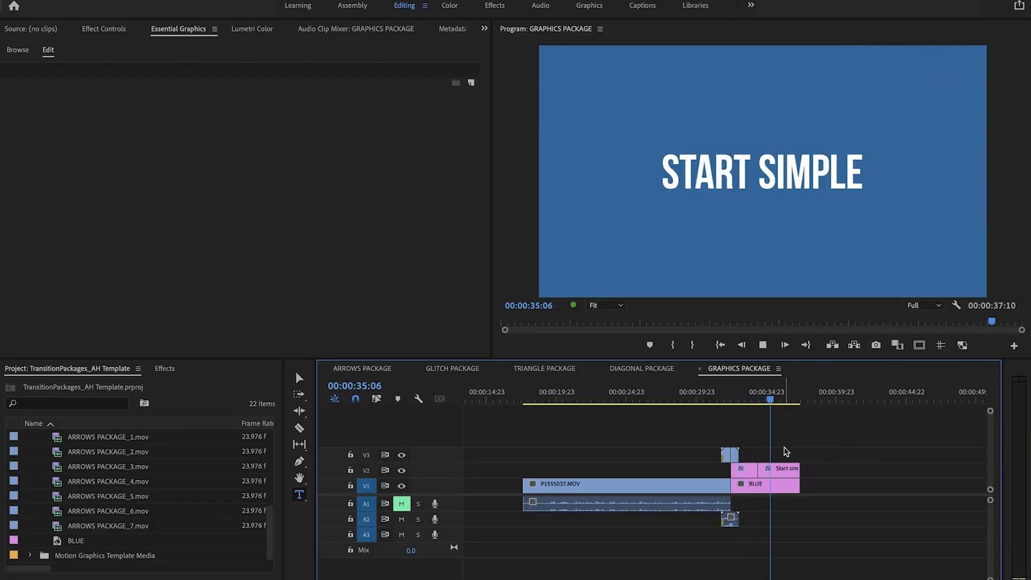
pyautogui.press('space')
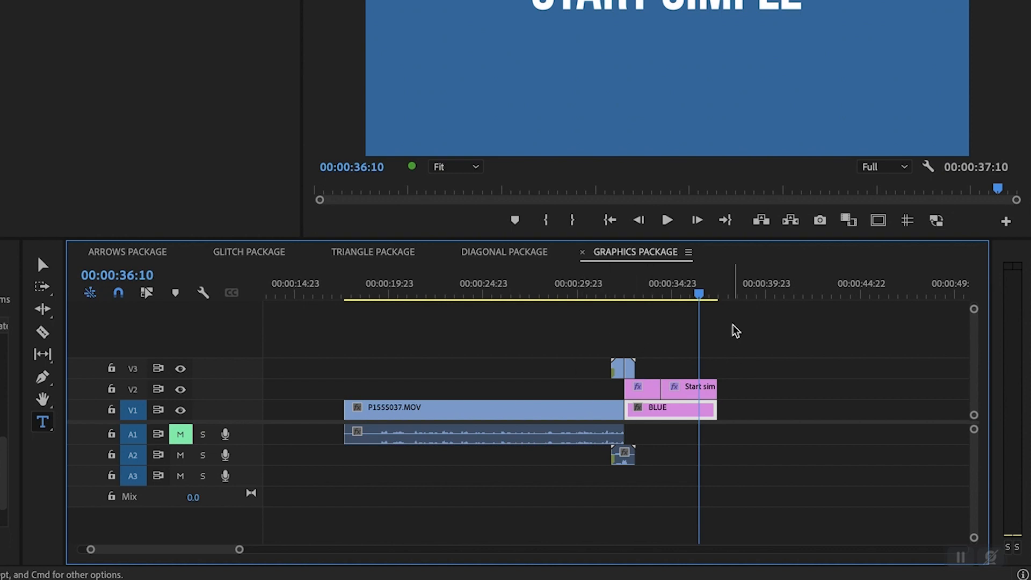
# Try a copy of the first arrow transition and its audio over the end of the BLUE clip, then remove the copy.
pyautogui.moveTo(656, 338); pyautogui.dragTo(591, 369)
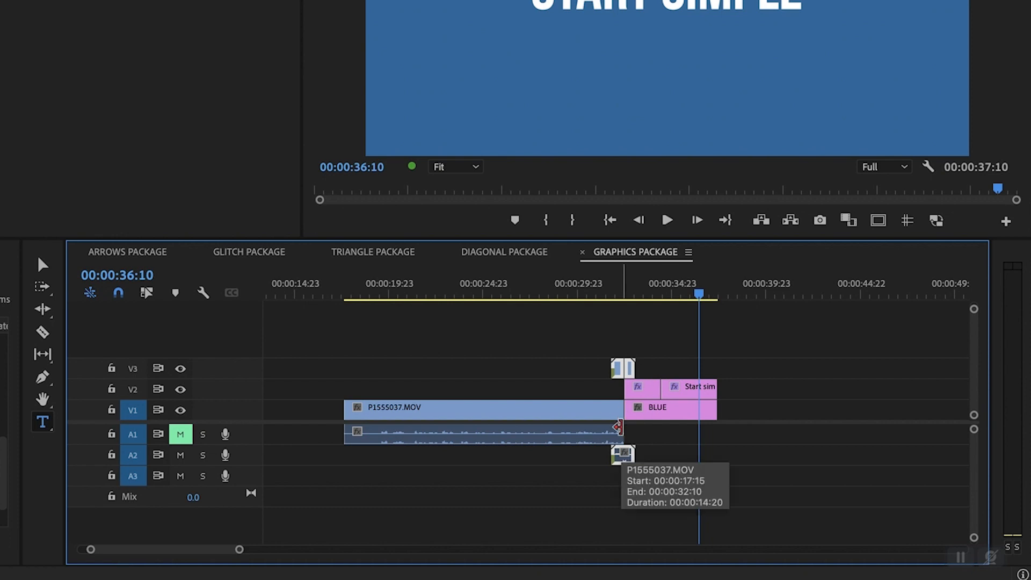
pyautogui.moveTo(622, 455); pyautogui.dragTo(720, 467)
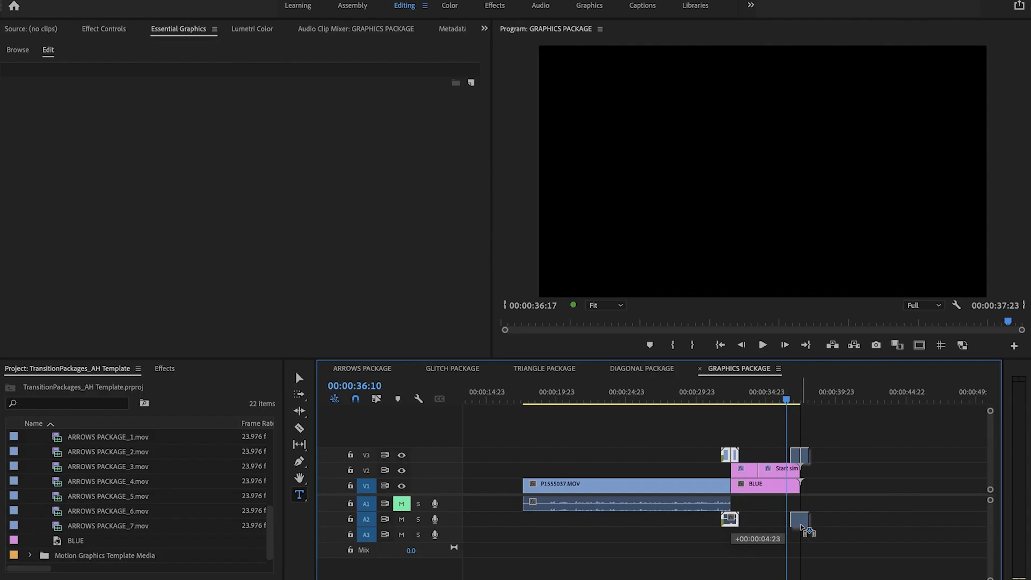
pyautogui.moveTo(804, 528); pyautogui.dragTo(802, 529)
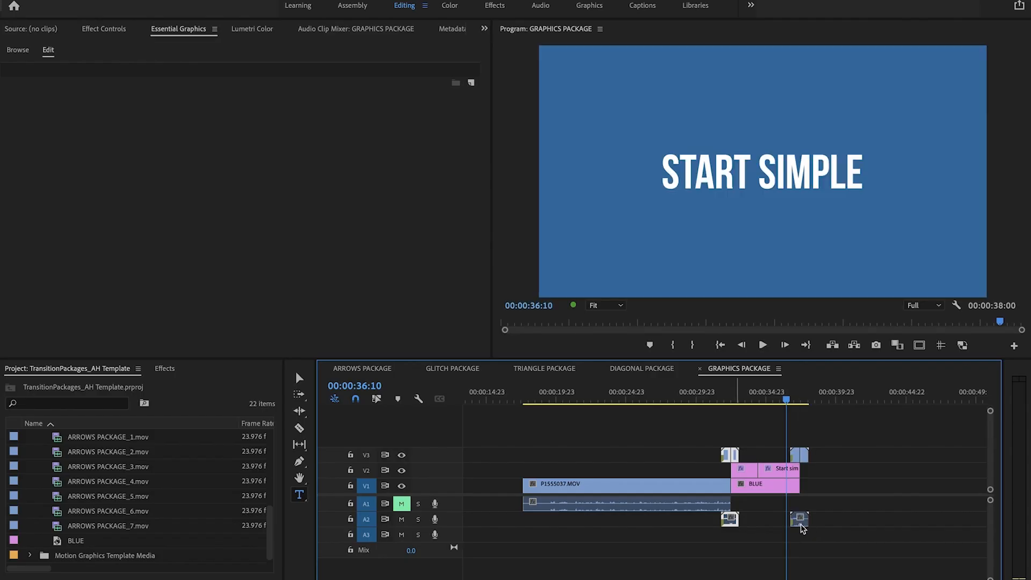
pyautogui.press('space')
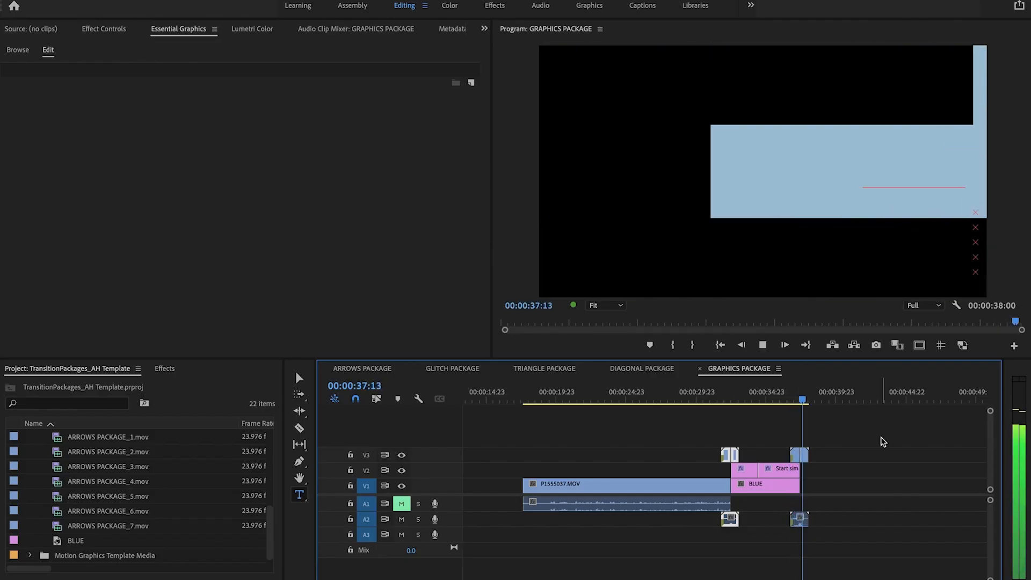
pyautogui.moveTo(800, 385); pyautogui.dragTo(789, 397)
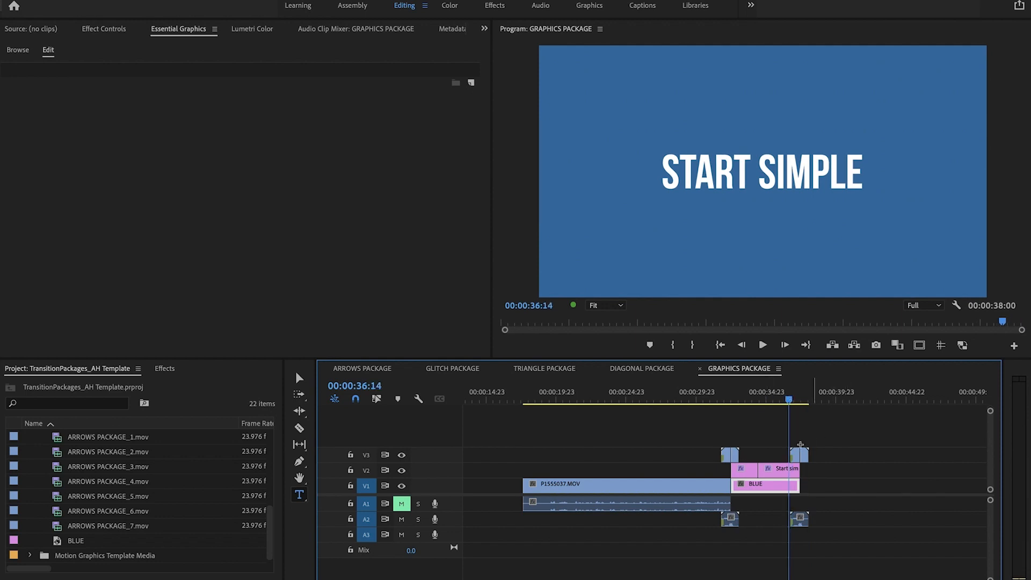
pyautogui.press('Delete')
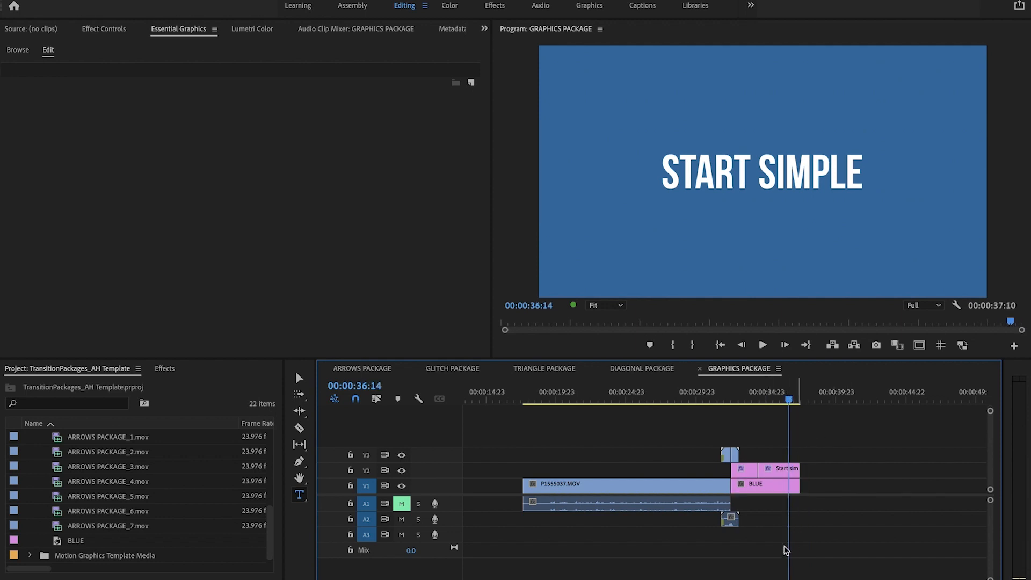
# Place ARROWS PACKAGE_2.mov from the exports bin on V3 over the end of the BLUE clip and play the transition.
pyautogui.click(57, 467)
pyautogui.scroll(3, 57, 467)
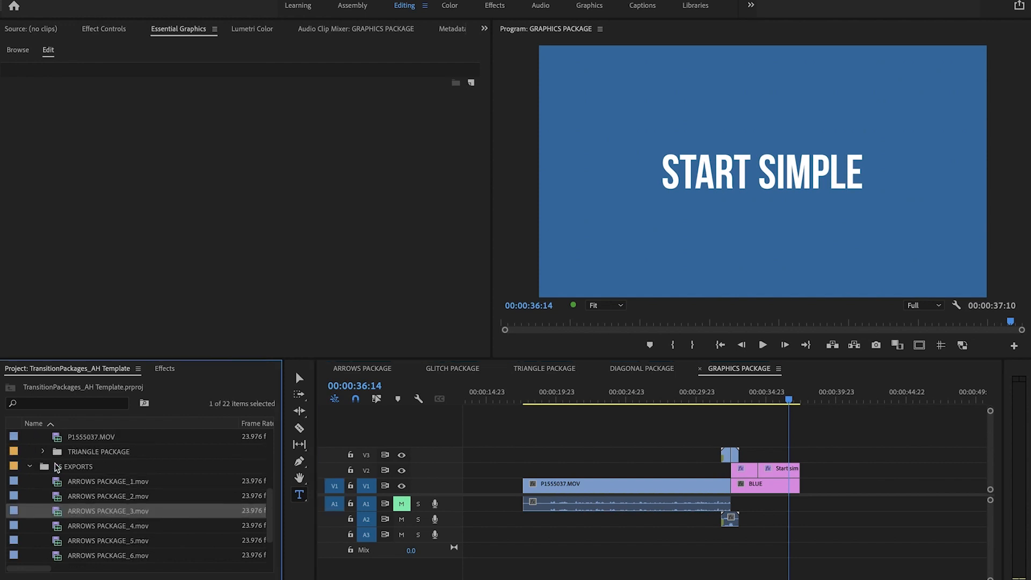
pyautogui.moveTo(58, 501); pyautogui.dragTo(789, 456)
pyautogui.press('space')
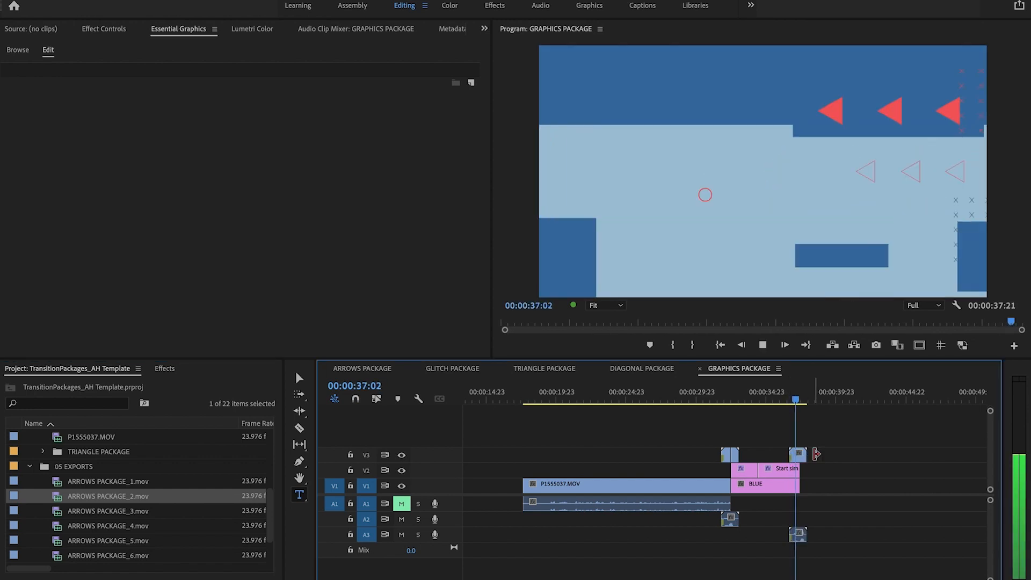
pyautogui.press('space')
# Split the ARROWS PACKAGE_2.mov clip on V3 at 00:00:37:06, where the transition covers the frame.
pyautogui.press('=')
pyautogui.press('=')
pyautogui.moveTo(653, 391); pyautogui.dragTo(706, 393)
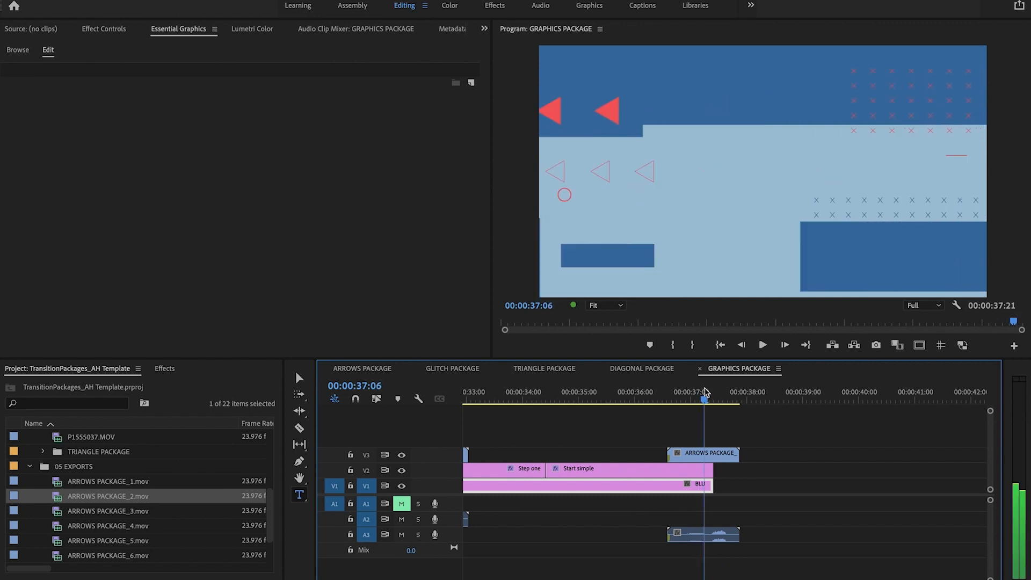
pyautogui.press('c')
pyautogui.click(706, 457)
pyautogui.press('v')
# Shift the split ARROWS PACKAGE_2.mov clip and its audio so the cut meets the end of the BLUE clip, and step through the transition.
pyautogui.click(720, 457)
pyautogui.moveTo(710, 539); pyautogui.dragTo(717, 539)
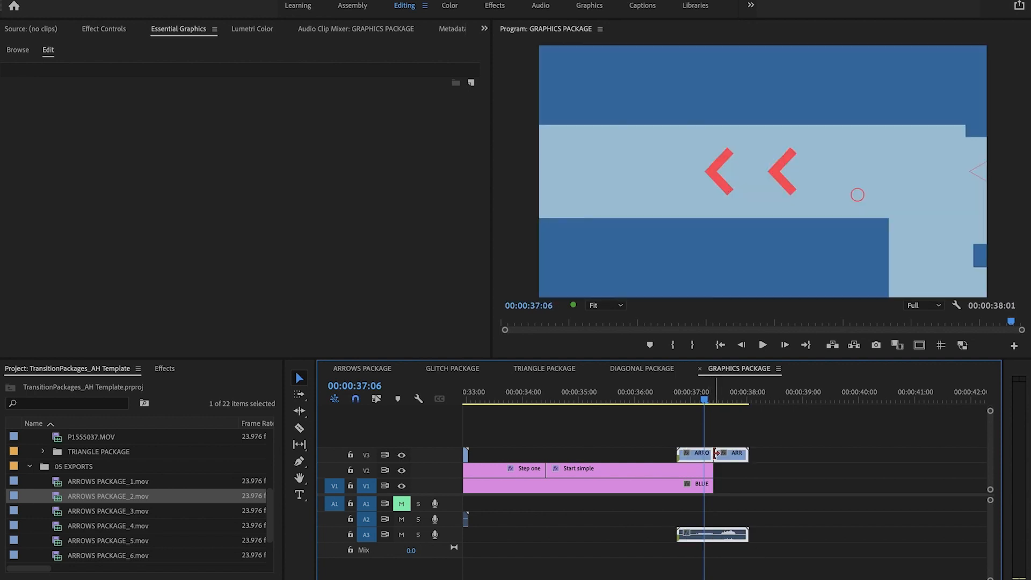
pyautogui.press('space')
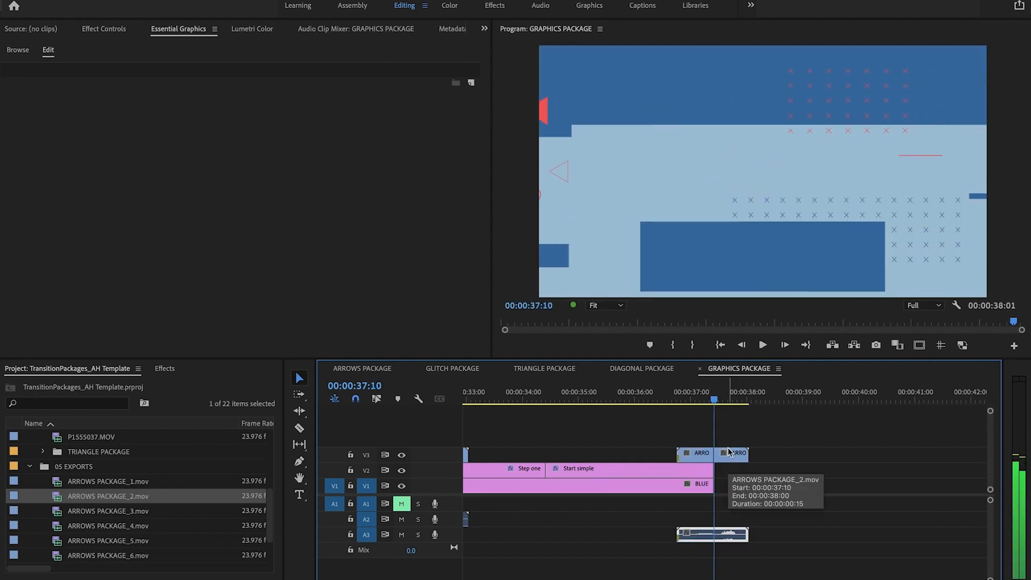
pyautogui.press('Right')
pyautogui.press('Right')
pyautogui.press('Right')
pyautogui.press('Right')
pyautogui.press('Right')
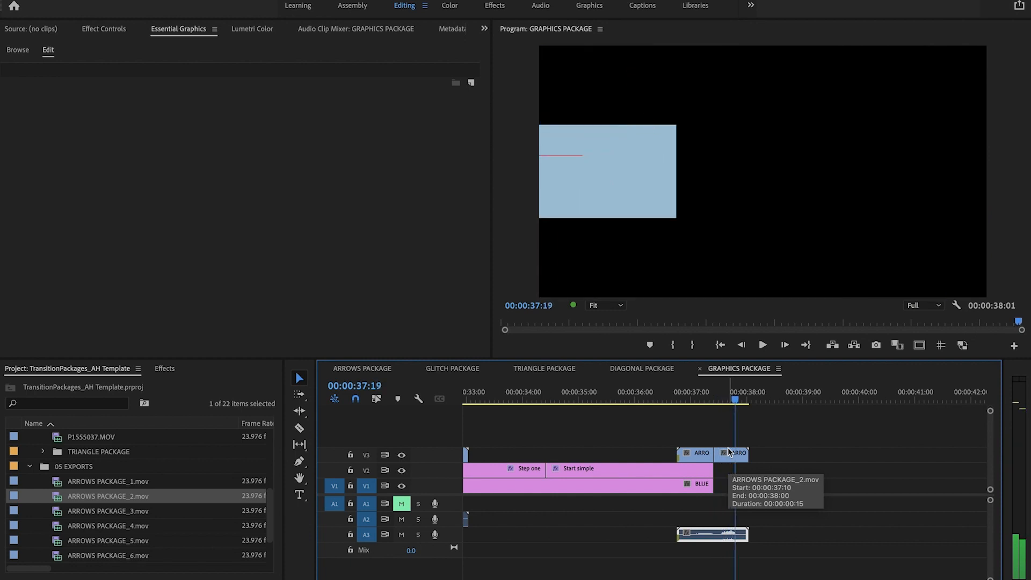
# Split the P1555037.MOV video clip on V1 near its middle.
pyautogui.press('-')
pyautogui.press('-')
pyautogui.press('-')
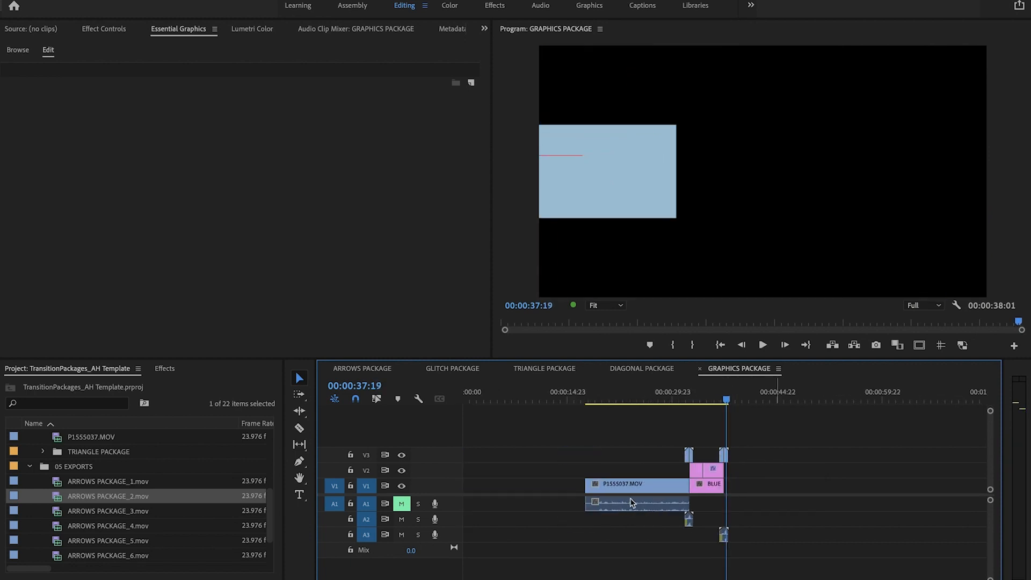
pyautogui.click(637, 486)
pyautogui.press('v')
# Copy the second part of P1555037.MOV directly after the BLUE clip on V1 and play the sequence from before the first transition.
pyautogui.moveTo(652, 486); pyautogui.dragTo(736, 492)
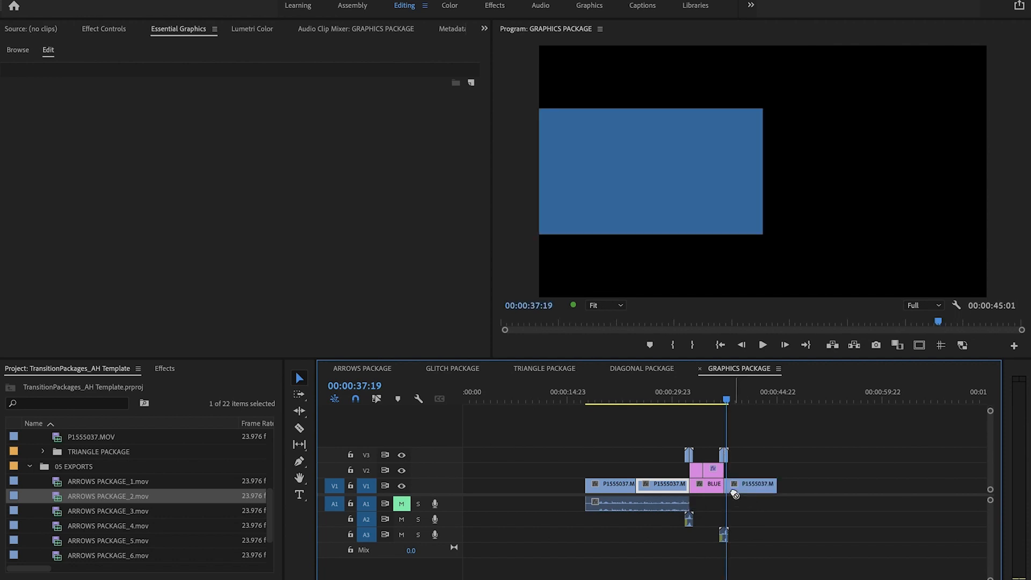
pyautogui.click(670, 397)
pyautogui.press('space')
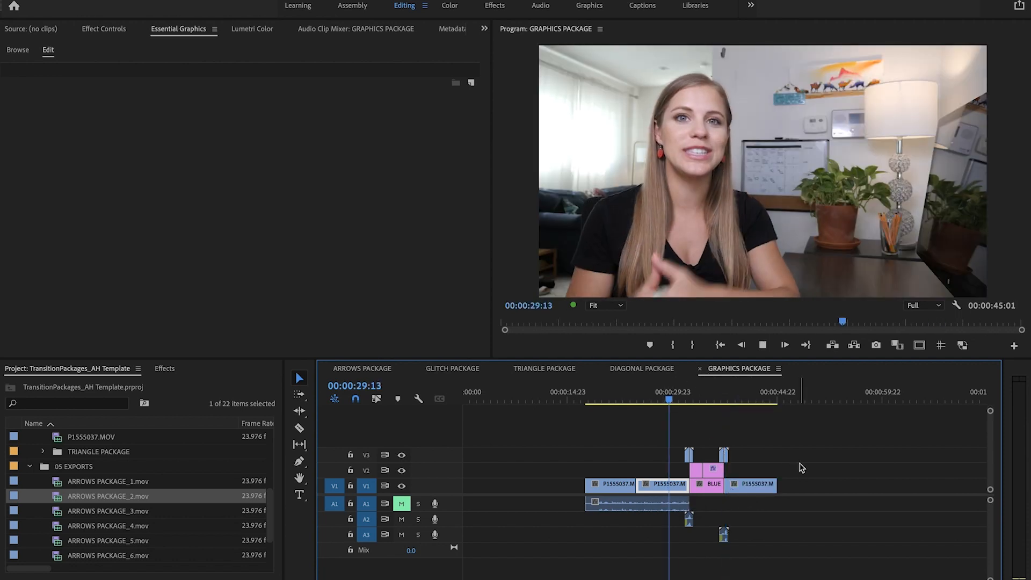